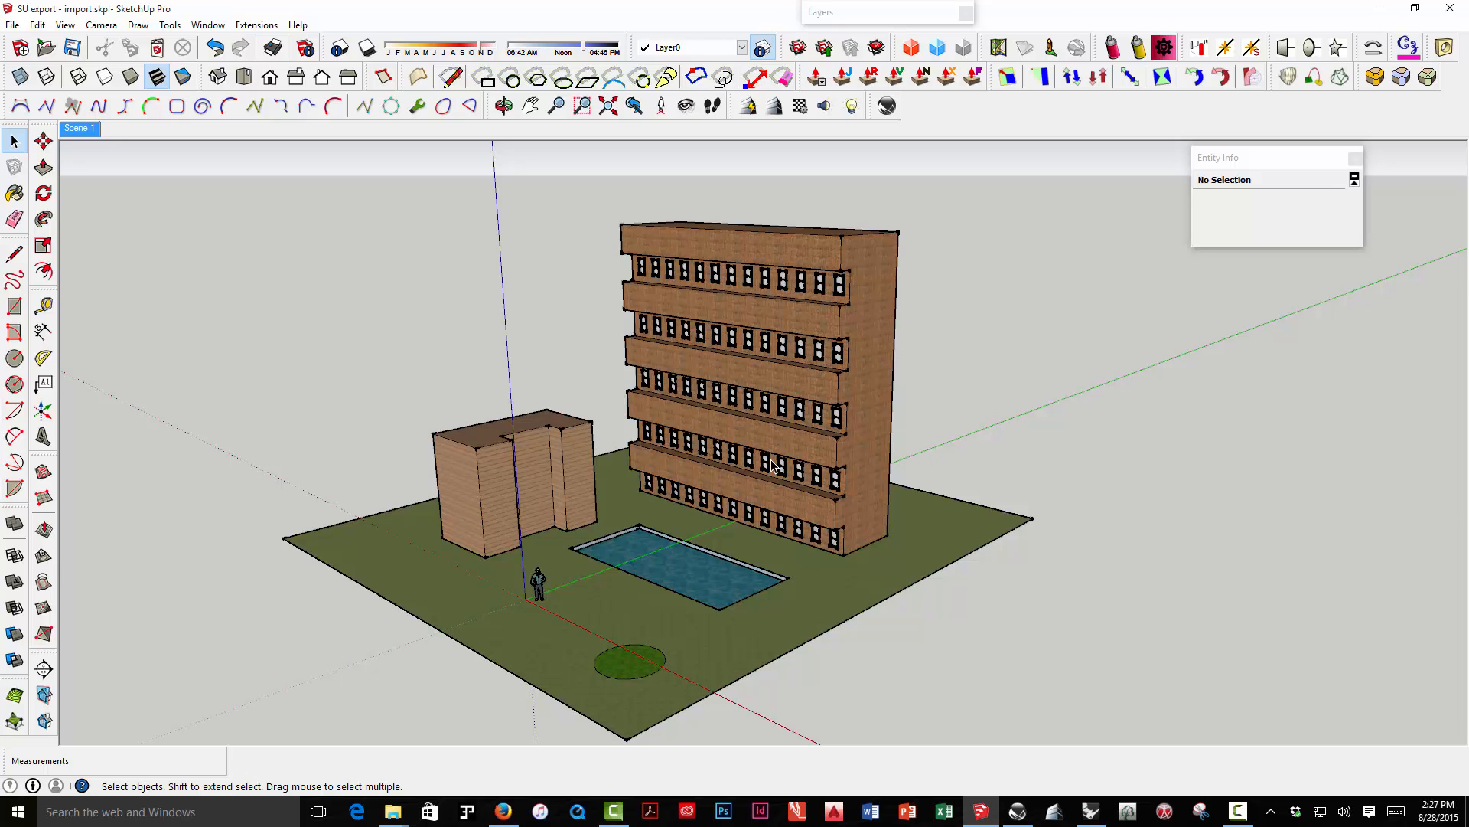
Select the ground face, tall building, smaller building, pool and round grass patch in turn to examine how each is organized
middle_click_drag(770, 466, 600, 473)
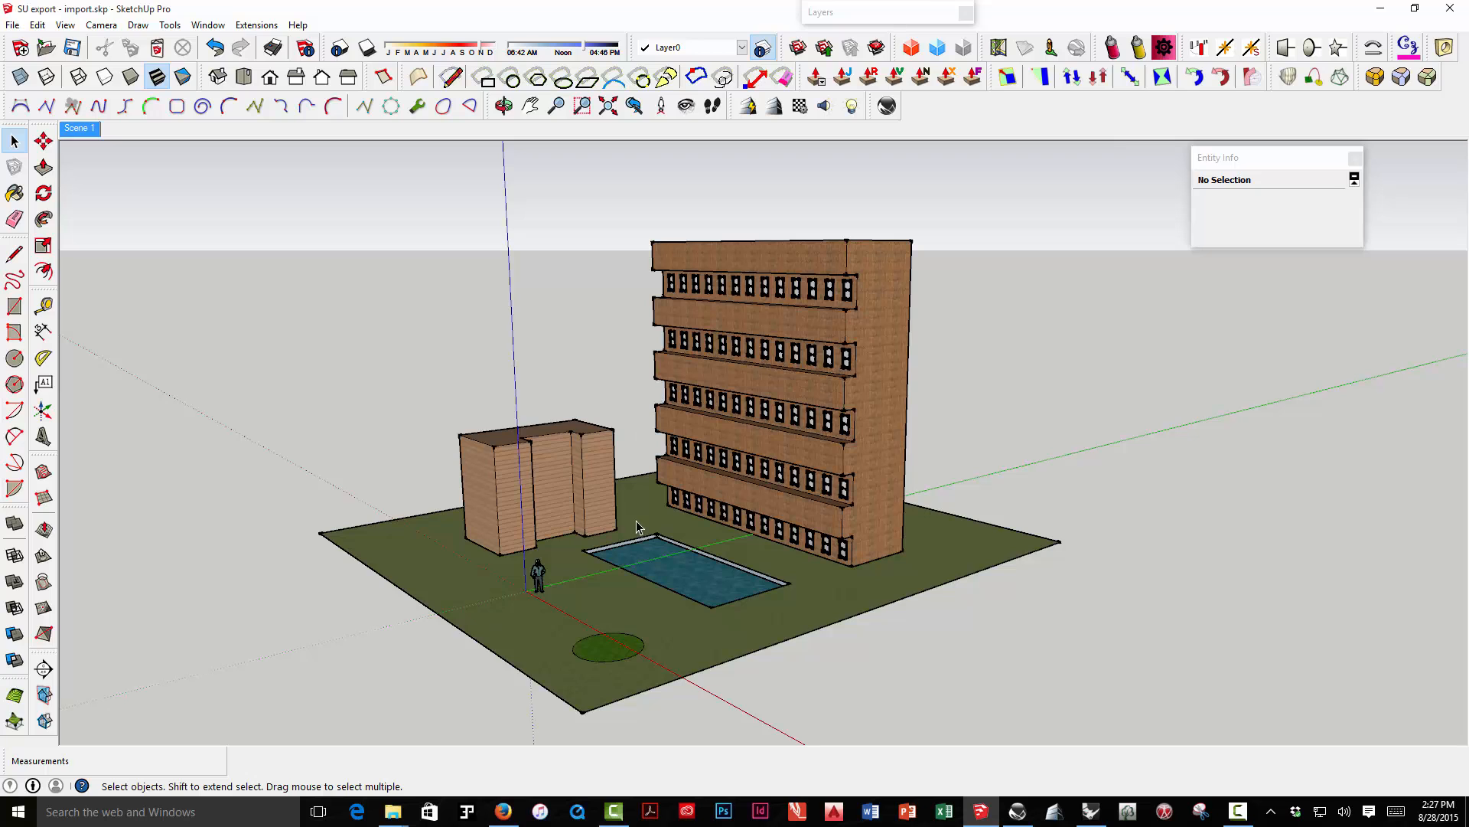
left_click(619, 615)
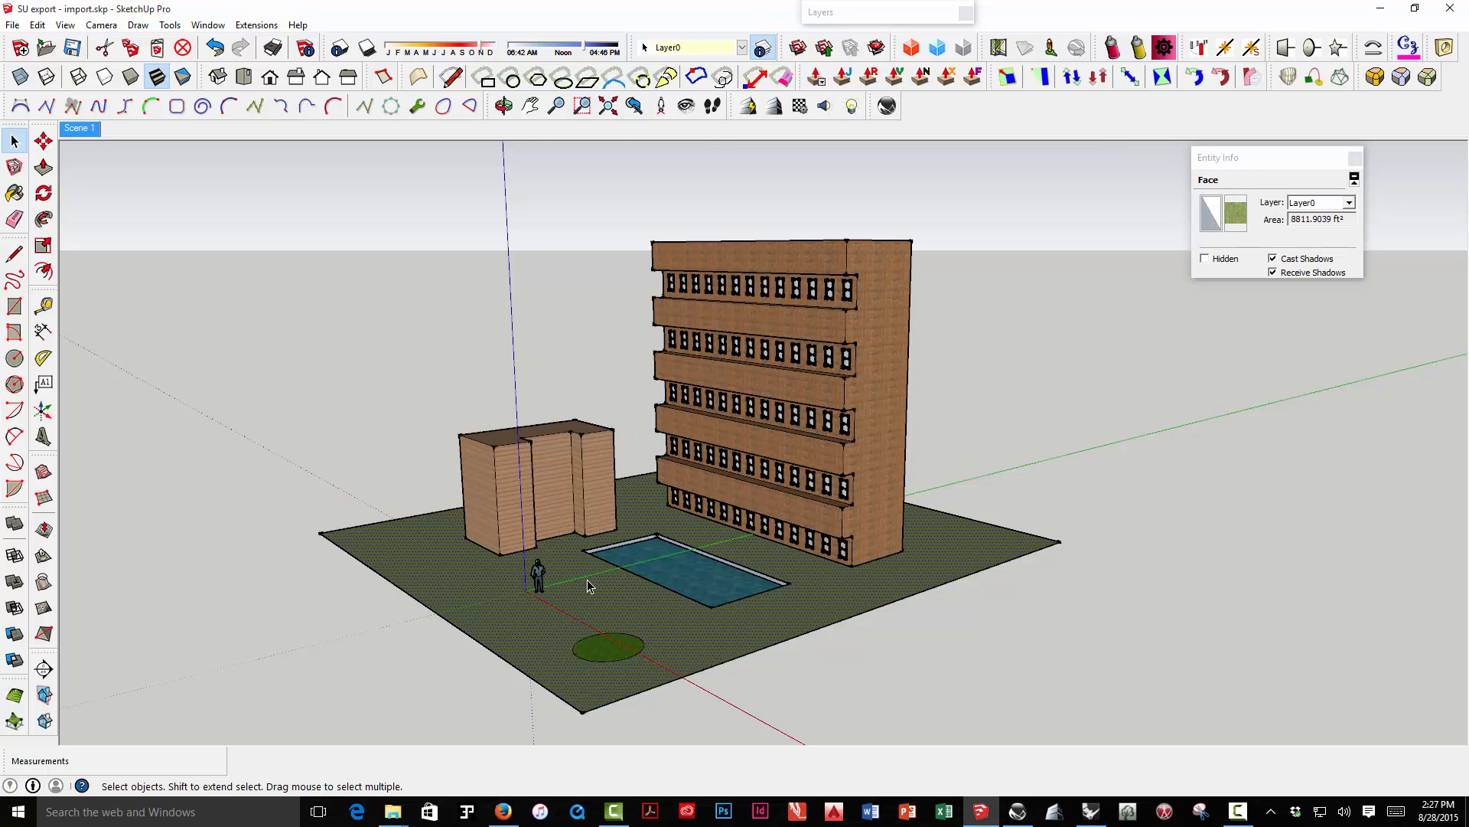
mouse_move(740, 616)
middle_mouse_down()
mouse_move(649, 612)
mouse_move(734, 610)
middle_mouse_up()
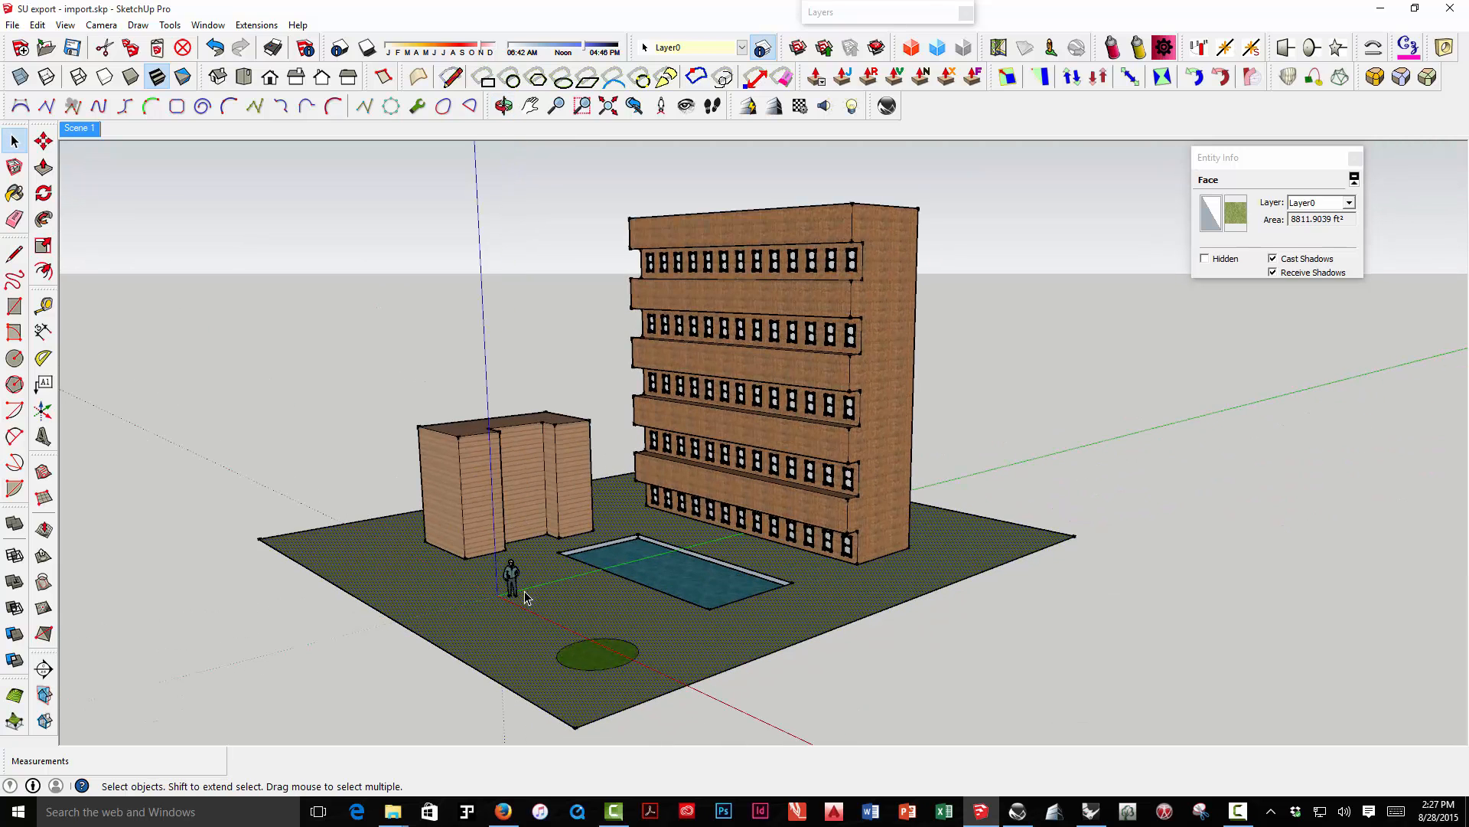
scroll(577, 587, "down", 2)
middle_click_drag(576, 587, 911, 598)
left_click(912, 597)
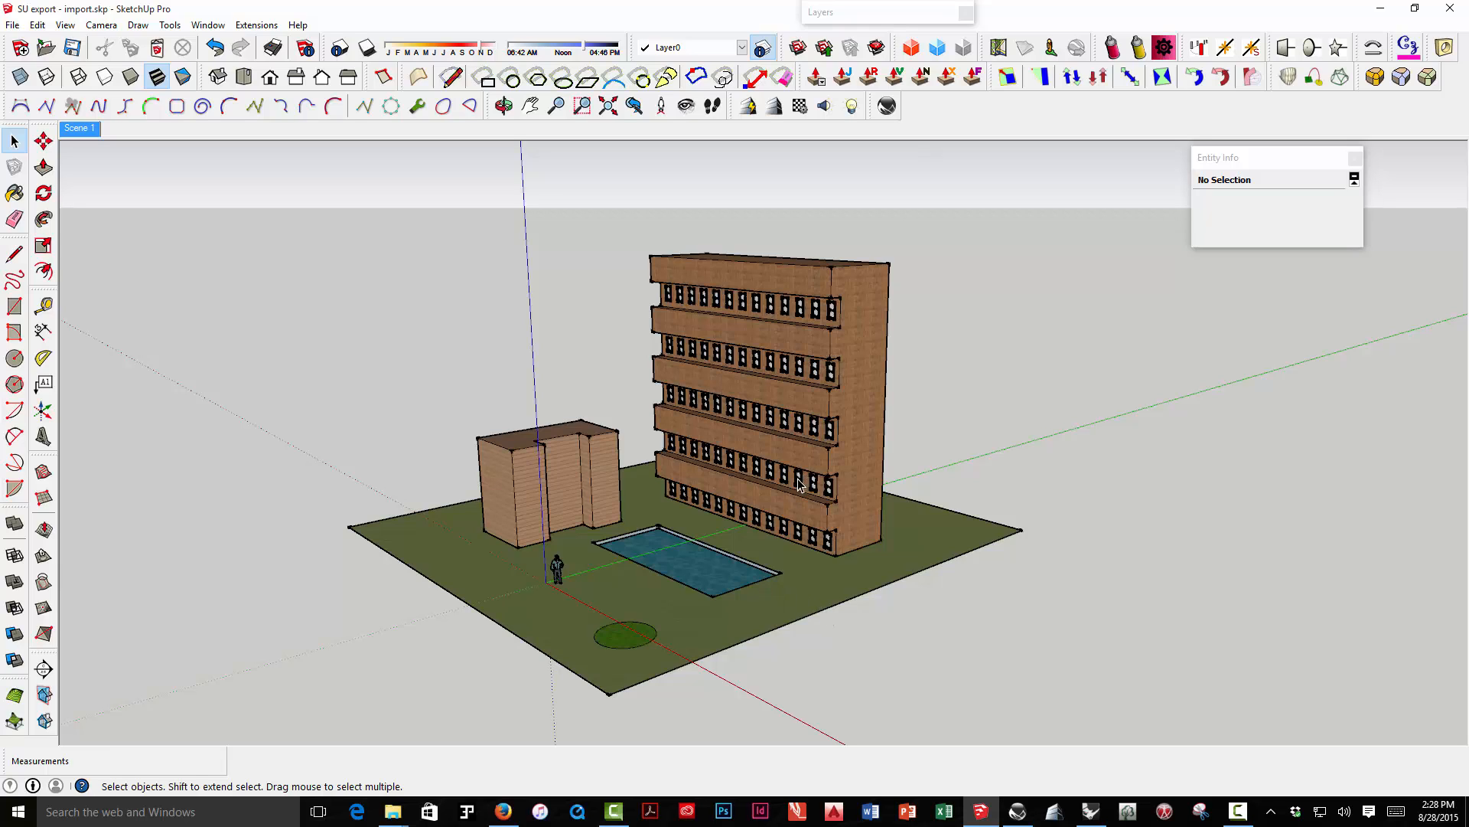
left_click(759, 493)
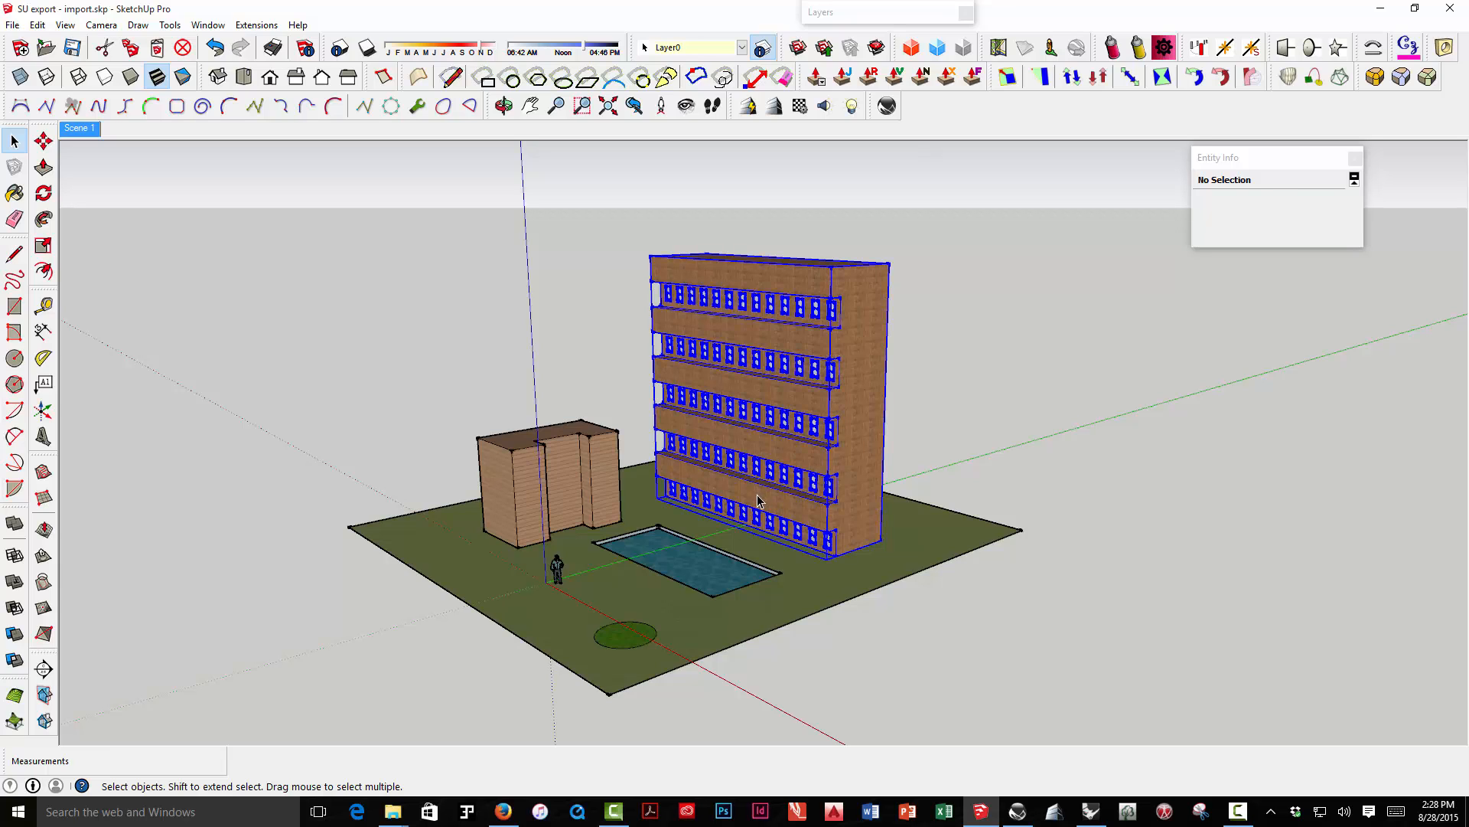
left_click(918, 442)
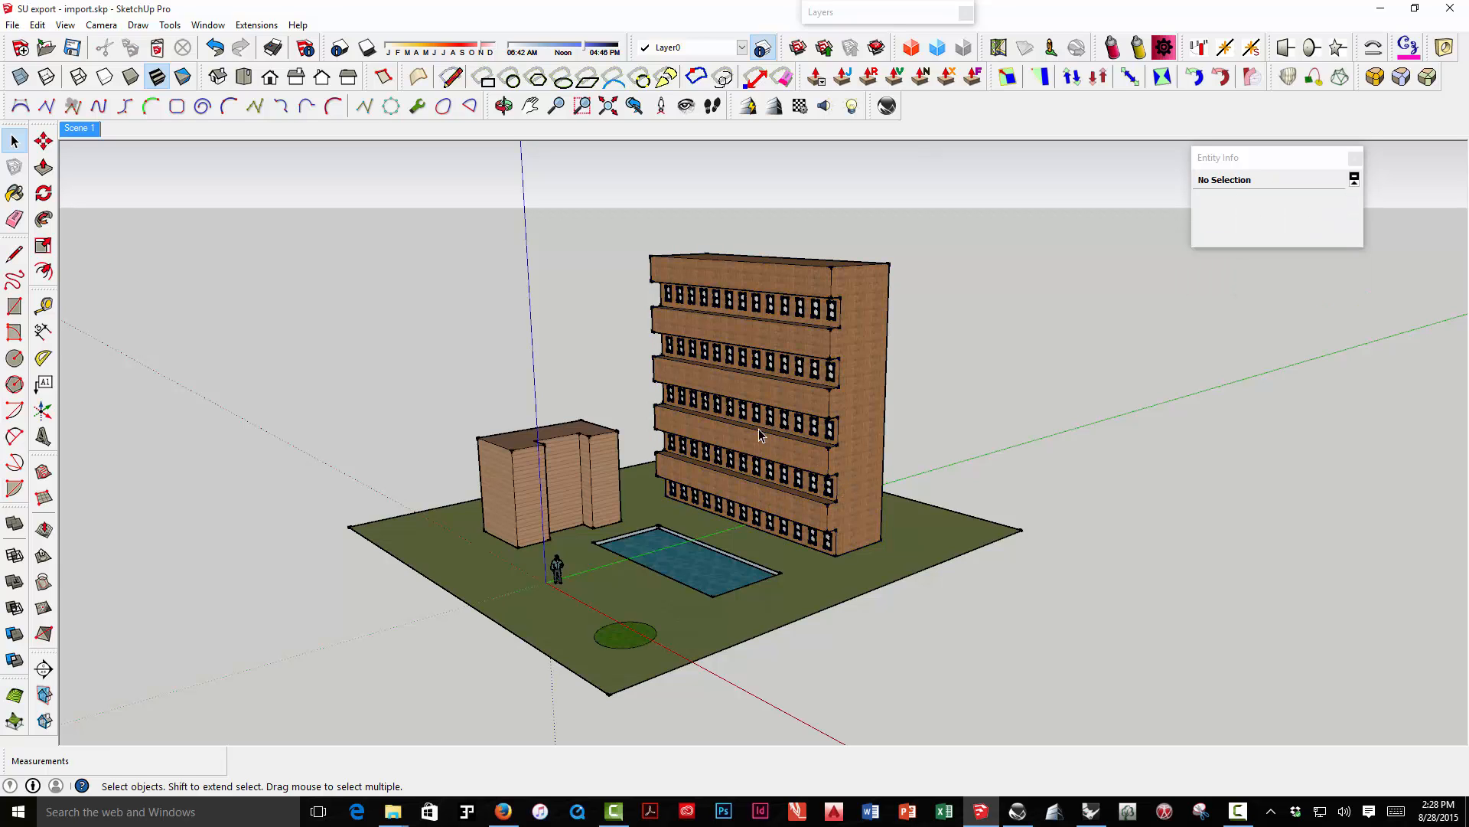
left_click(759, 473)
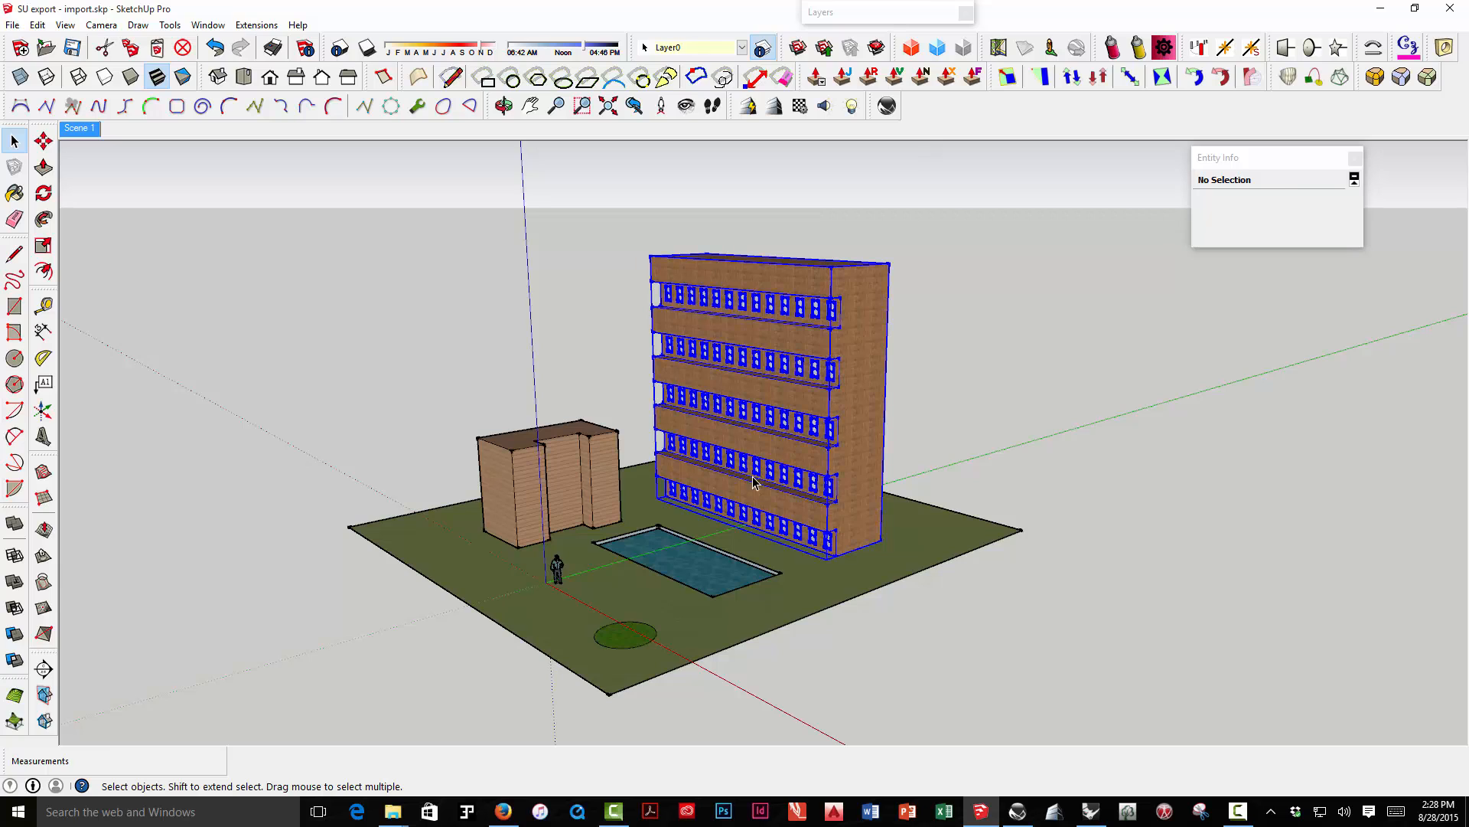
left_click(572, 484)
left_click(656, 552)
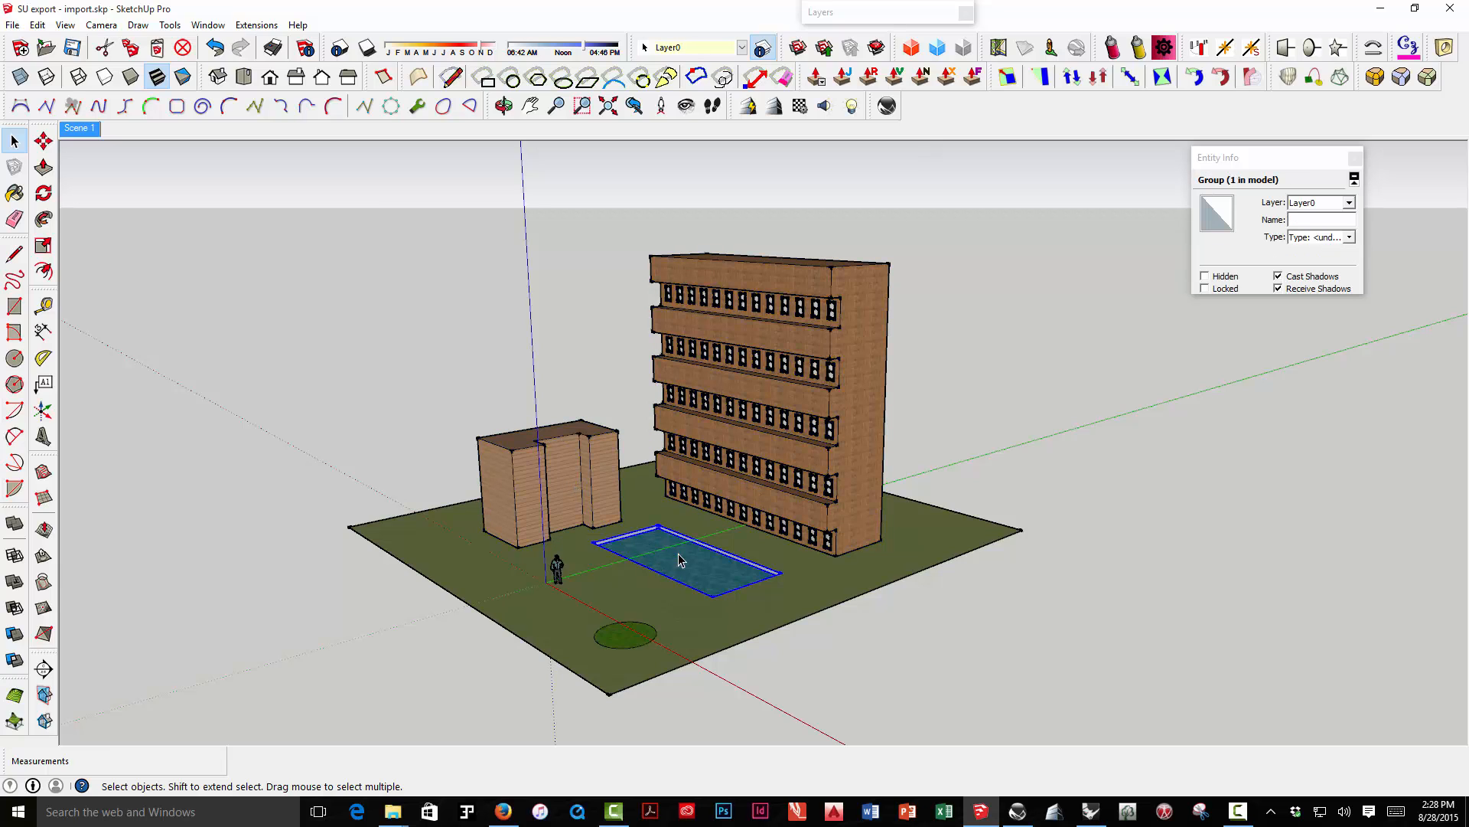
double_click(716, 624)
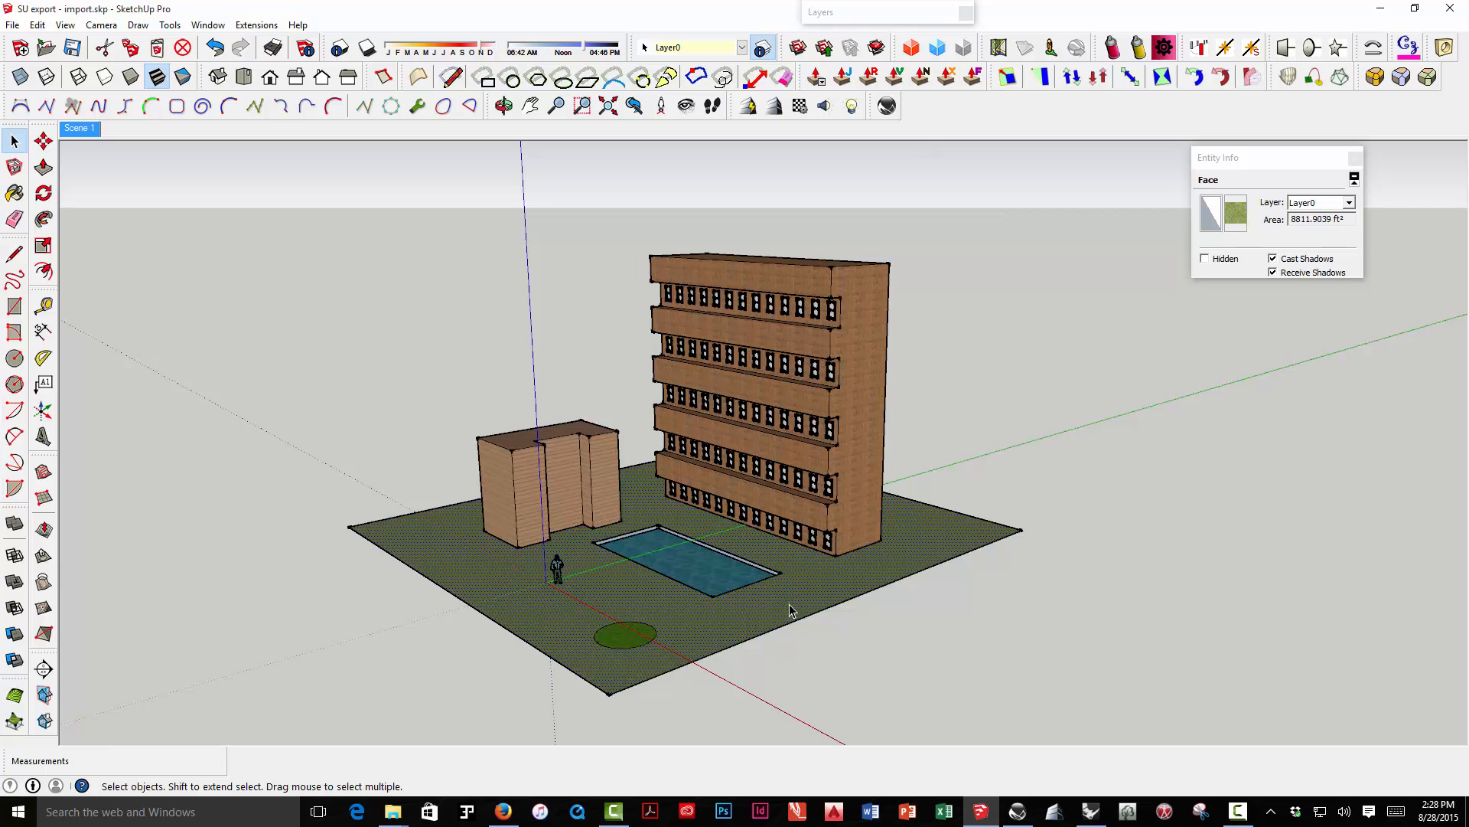
left_click(630, 643)
Check the smaller building's group name, and name the tall building's group Building 2
left_click(836, 388)
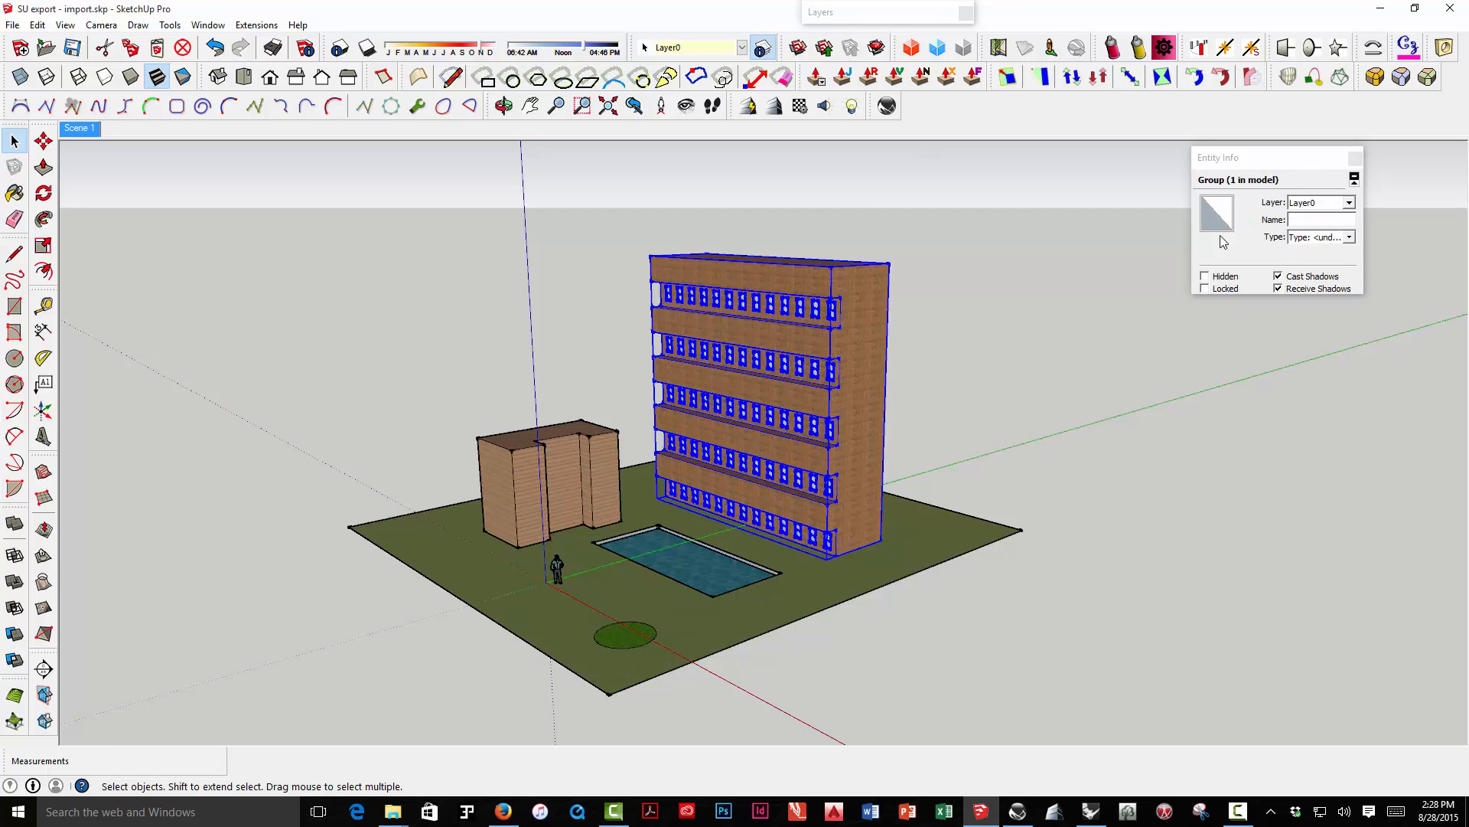
left_click(578, 458)
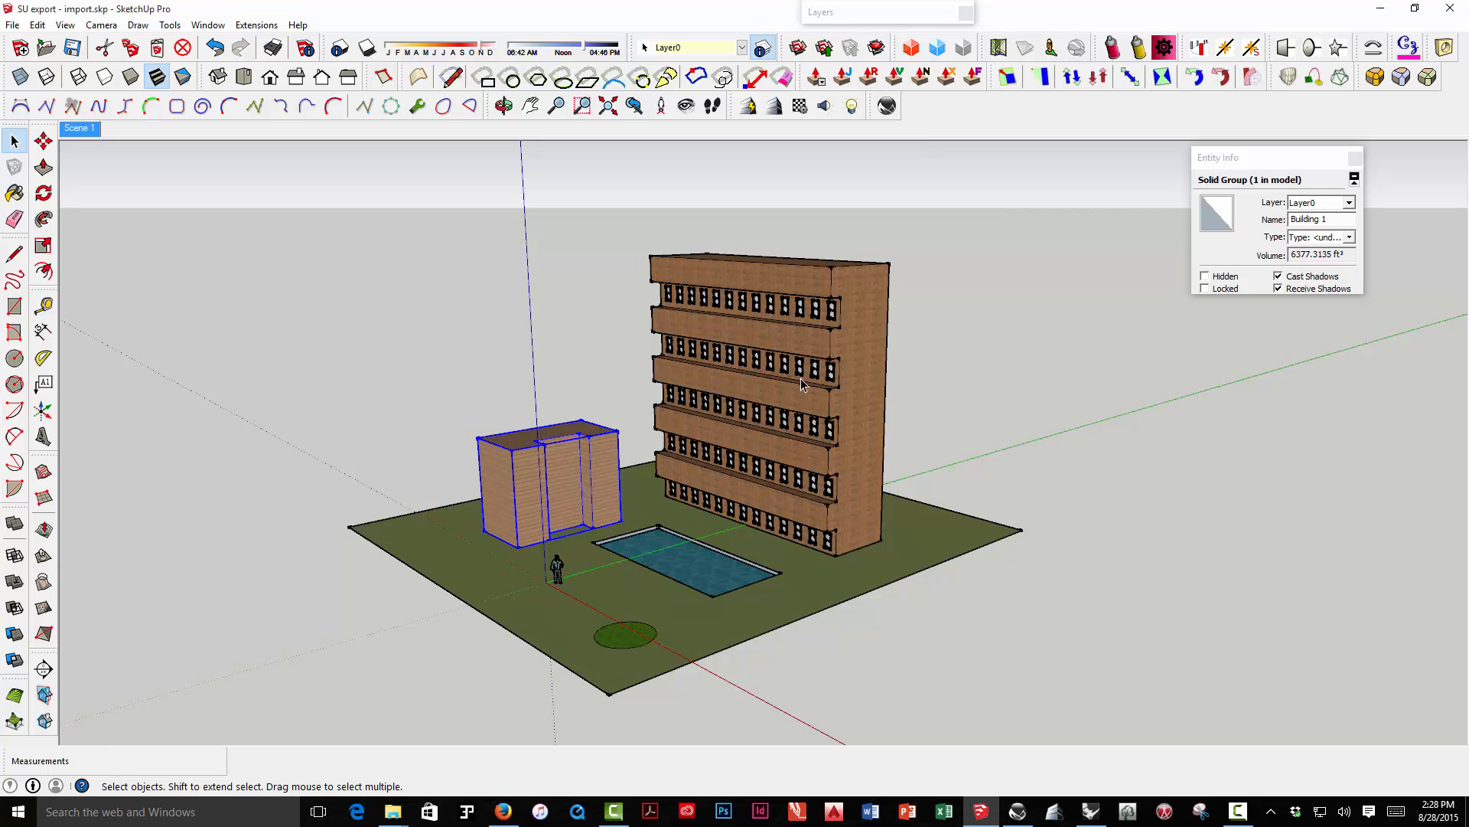
left_click(845, 337)
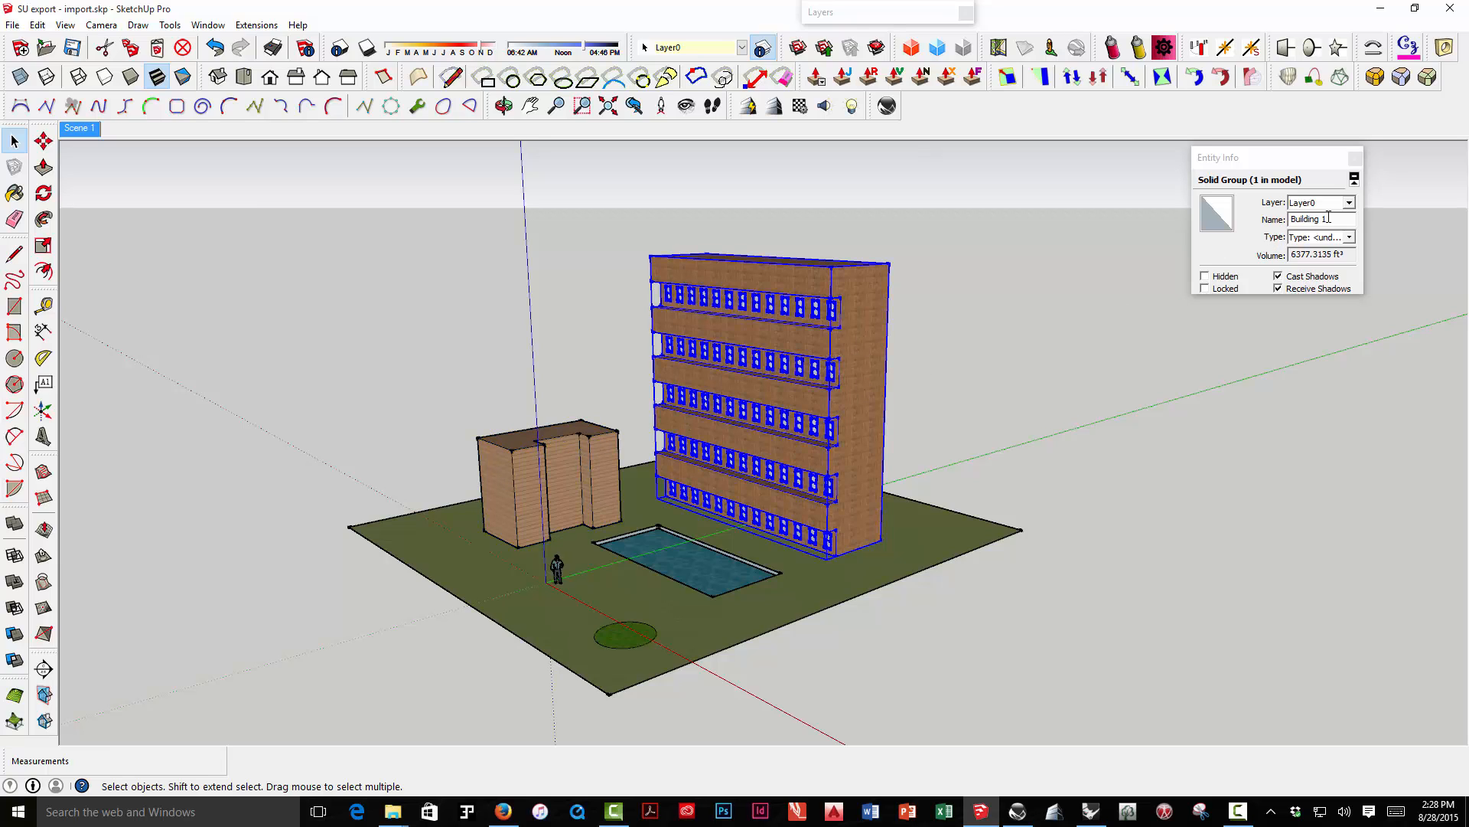
left_click(1331, 220)
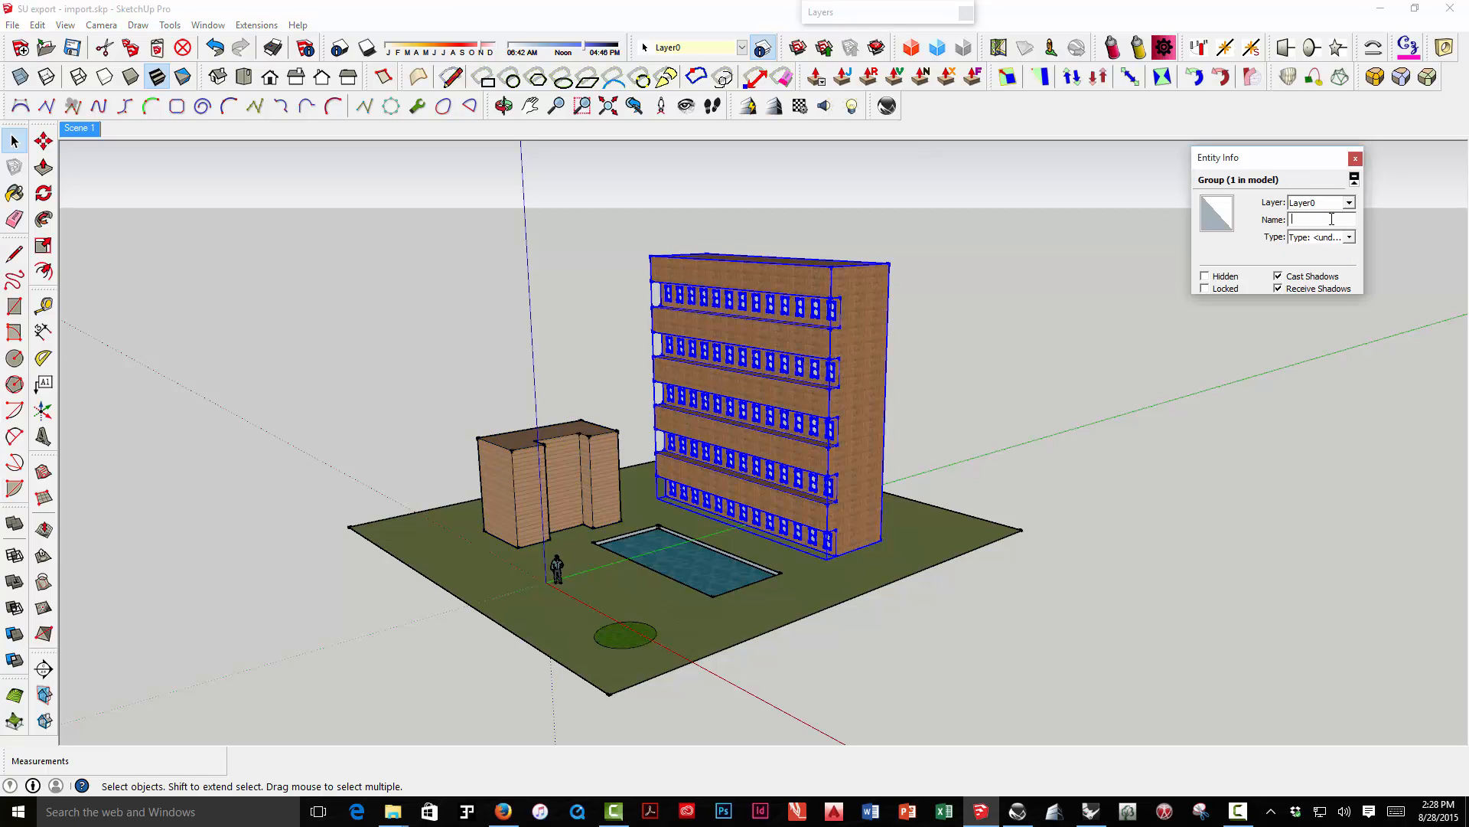
type("Building 2")
Open the tall building's group and select individual windows on several floors to examine their component and layer information
double_click(858, 309)
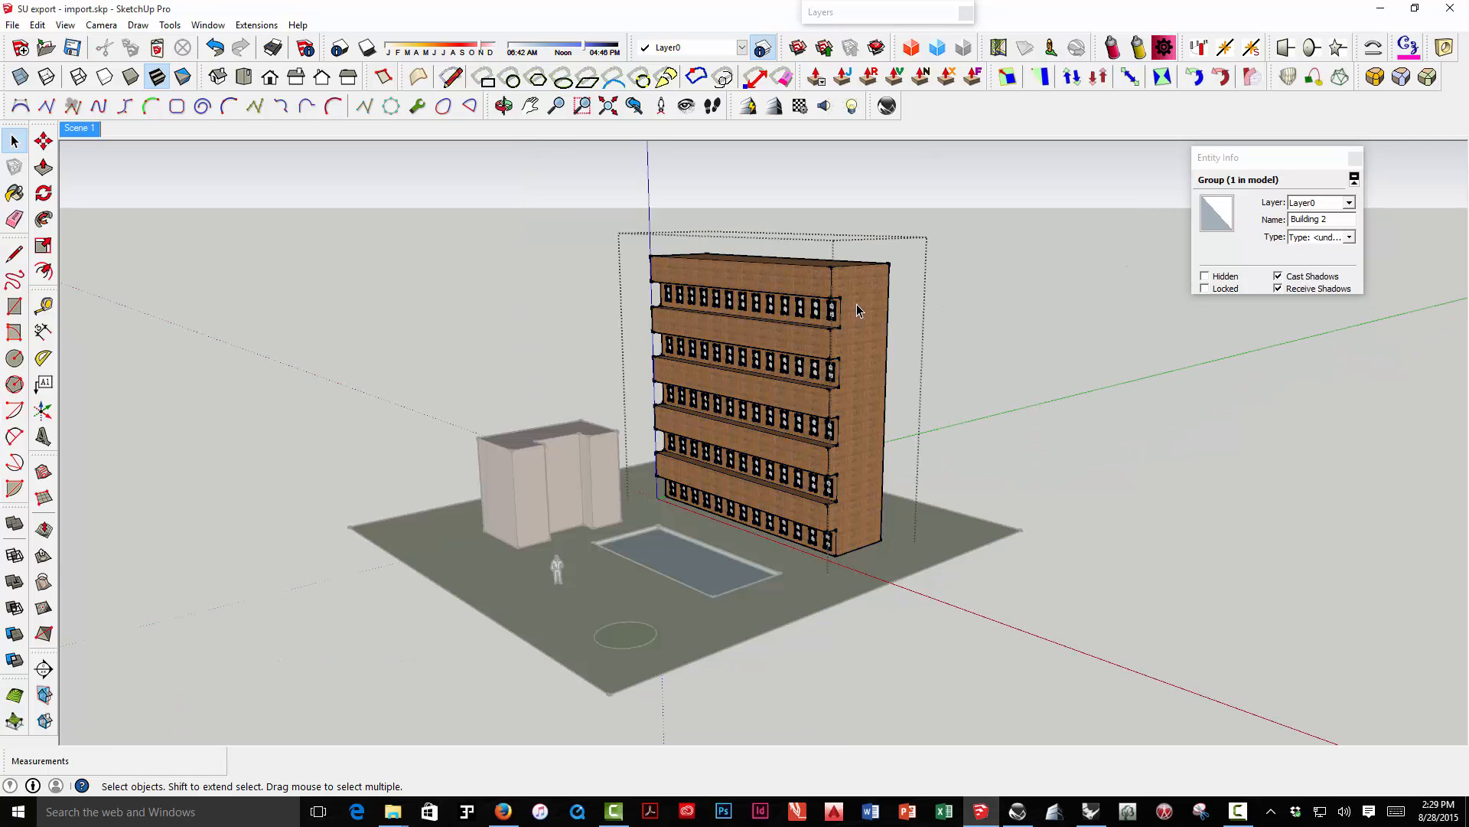
left_click(816, 309)
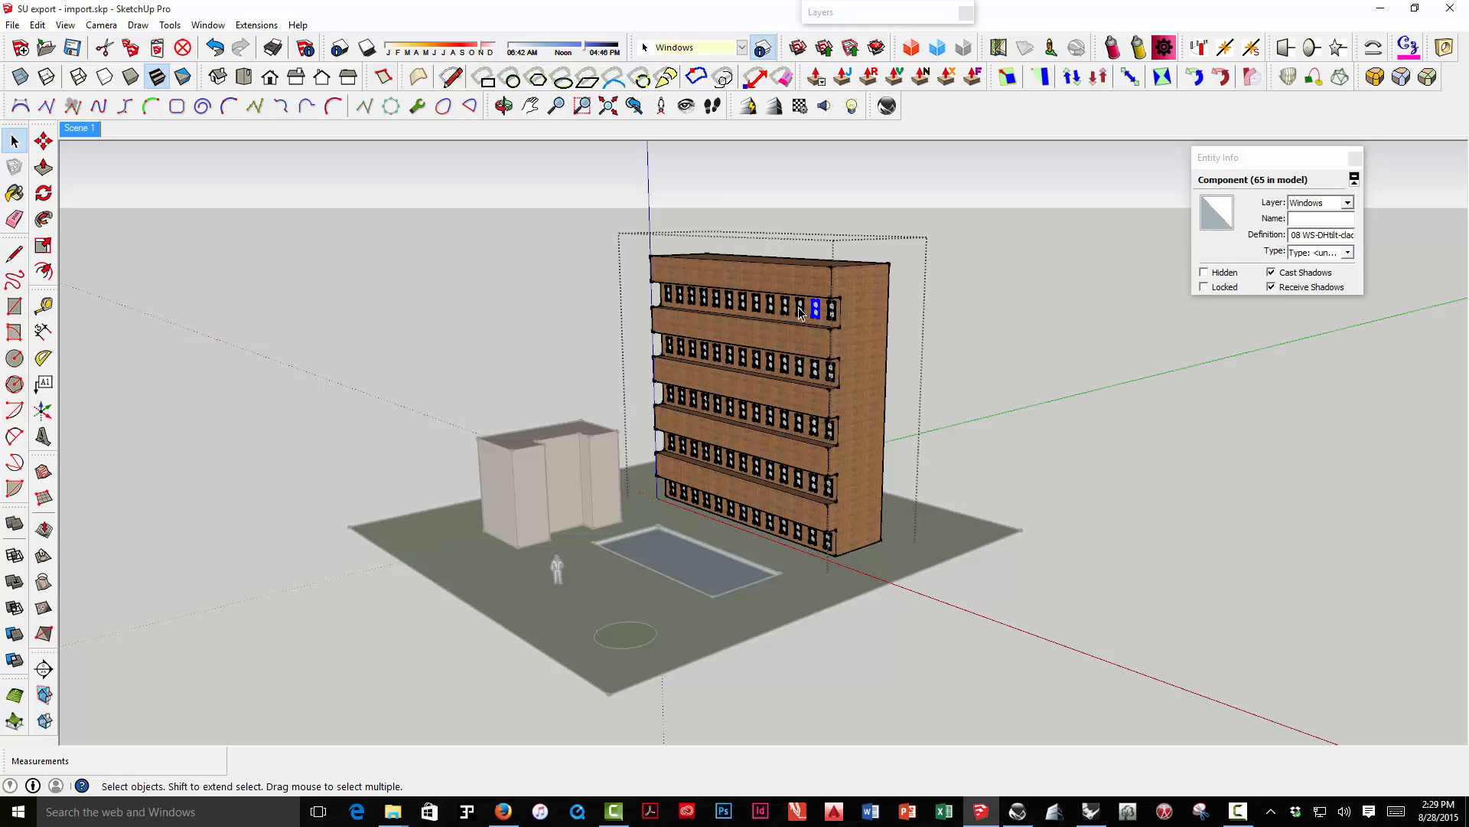
left_click(785, 421)
left_click(785, 476)
left_click(800, 480)
left_click(814, 482)
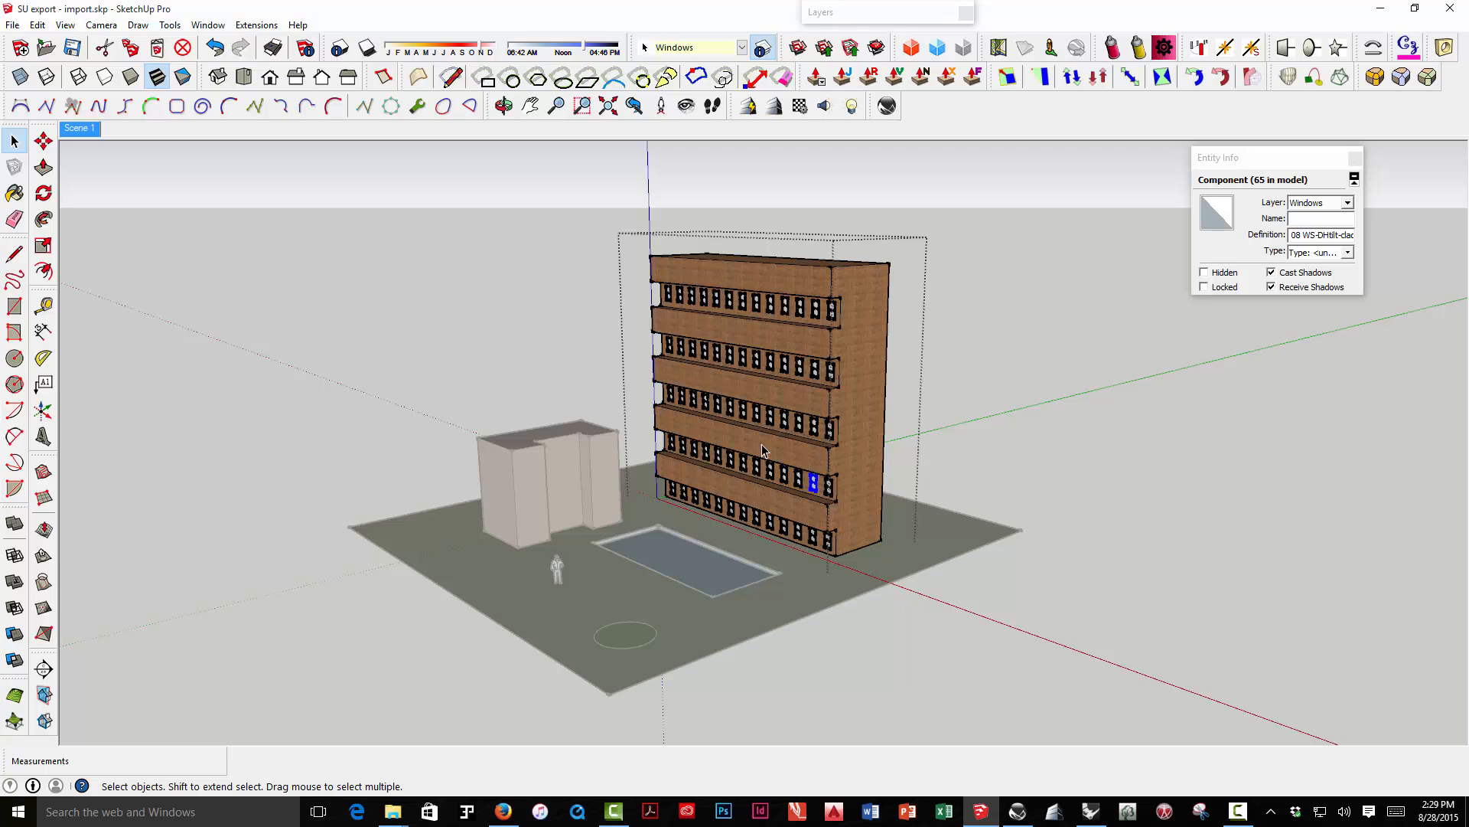
Try to group the second-lowest row of windows together with the two ground-floor windows nearest the corner, and undo the grouping
left_click(671, 444)
left_click(684, 447, "shift")
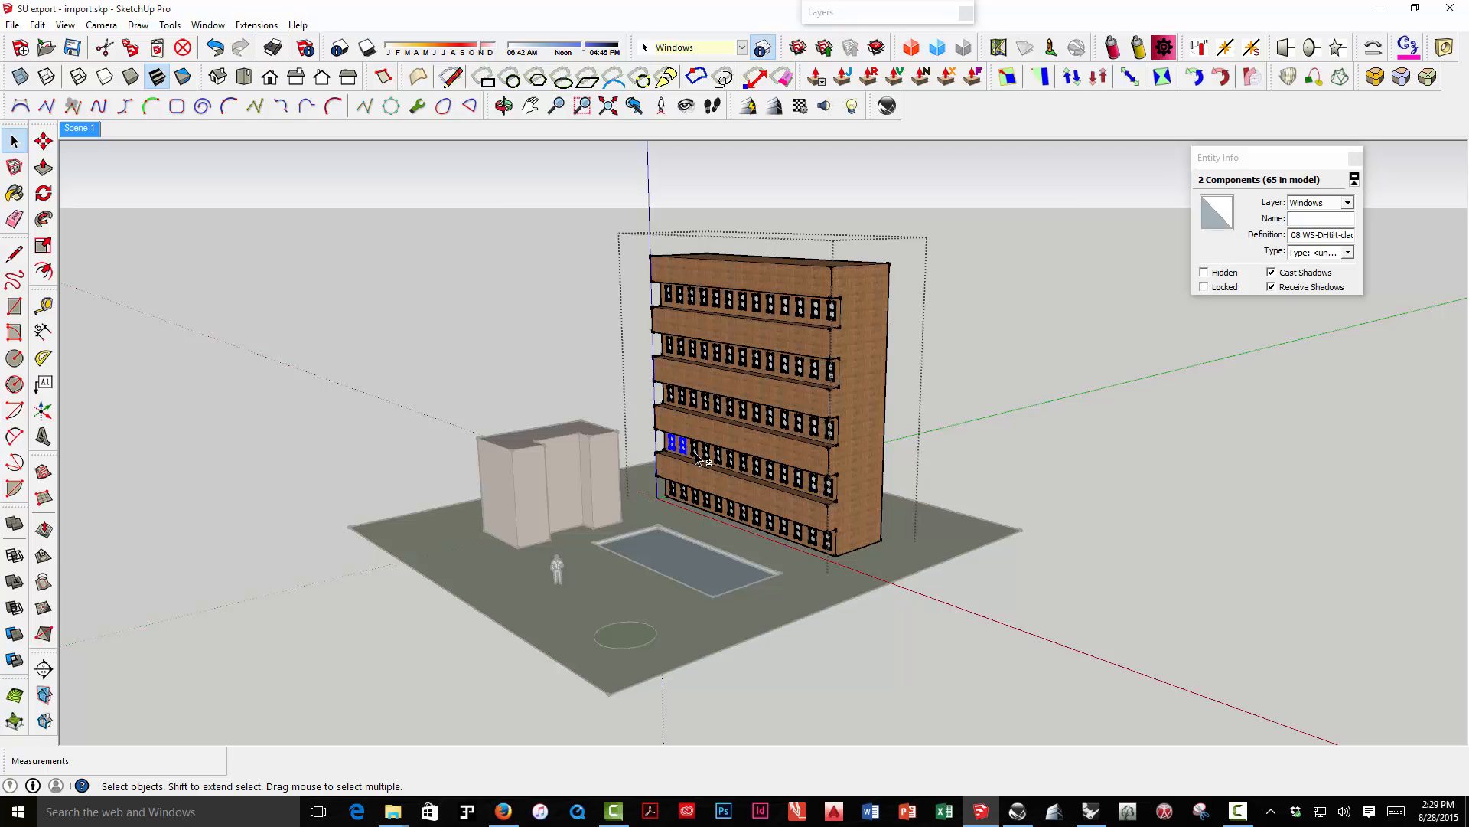
left_click(697, 453, "shift")
left_click(708, 454, "shift")
left_click(733, 460, "shift")
left_click(744, 463, "shift")
left_click(757, 468, "shift")
left_click(769, 472, "shift")
left_click(782, 476, "shift")
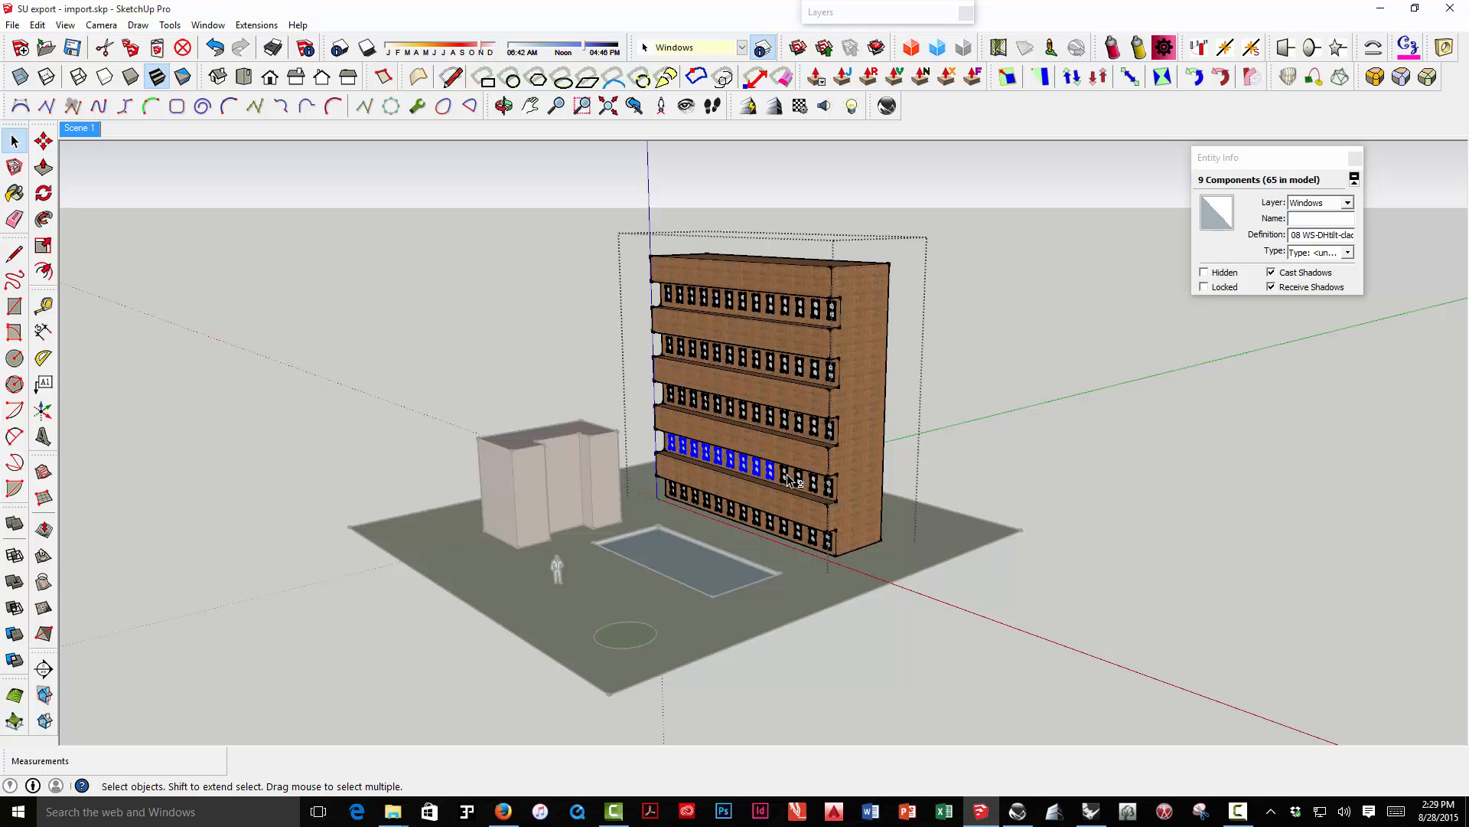
left_click(794, 480, "shift")
left_click(807, 484, "shift")
left_click(819, 488, "shift")
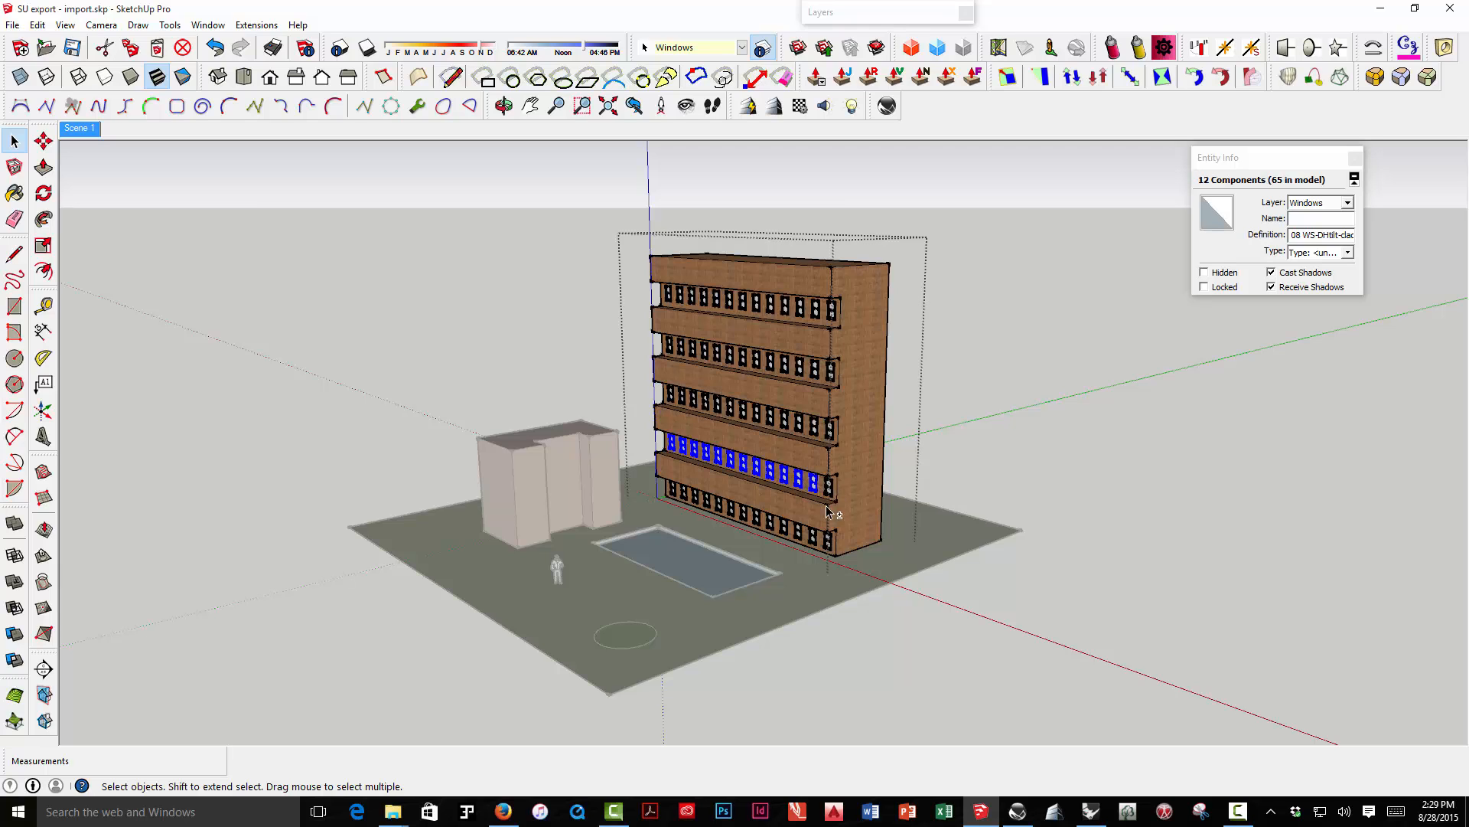
left_click(827, 505, "shift")
scroll(818, 525, "up", 5)
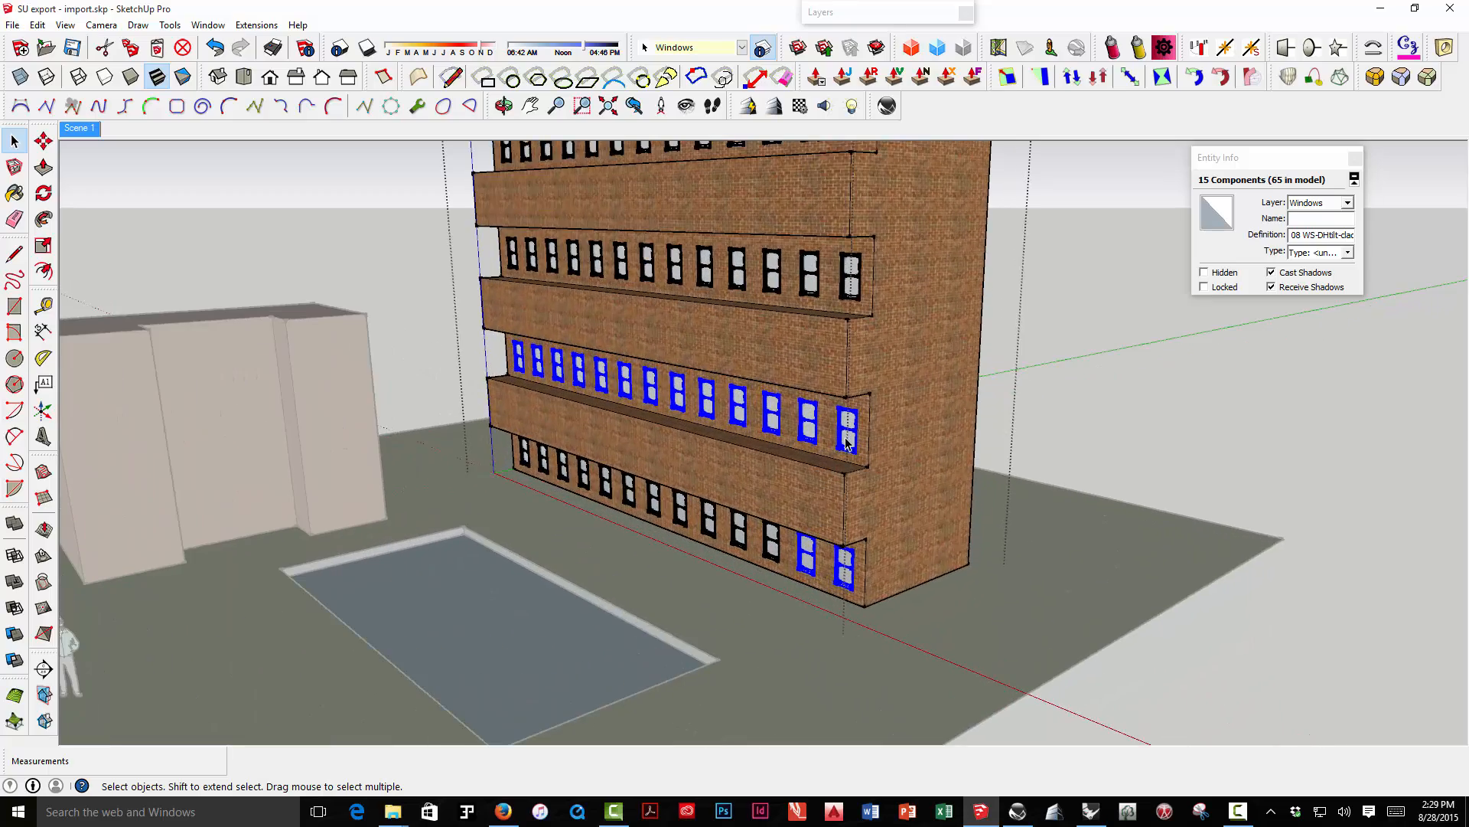
middle_click_drag(847, 442, 835, 392)
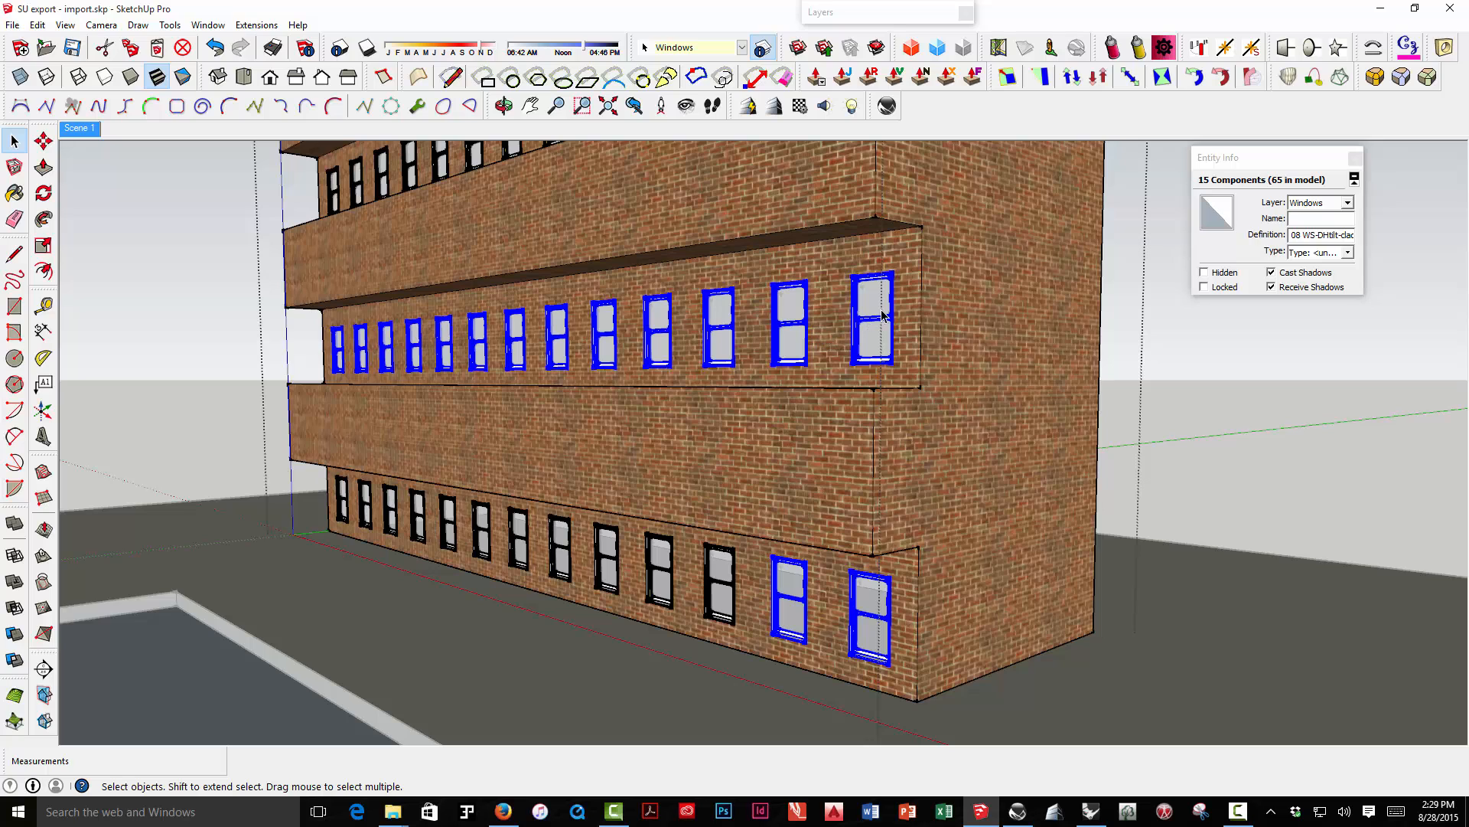
right_click(883, 314)
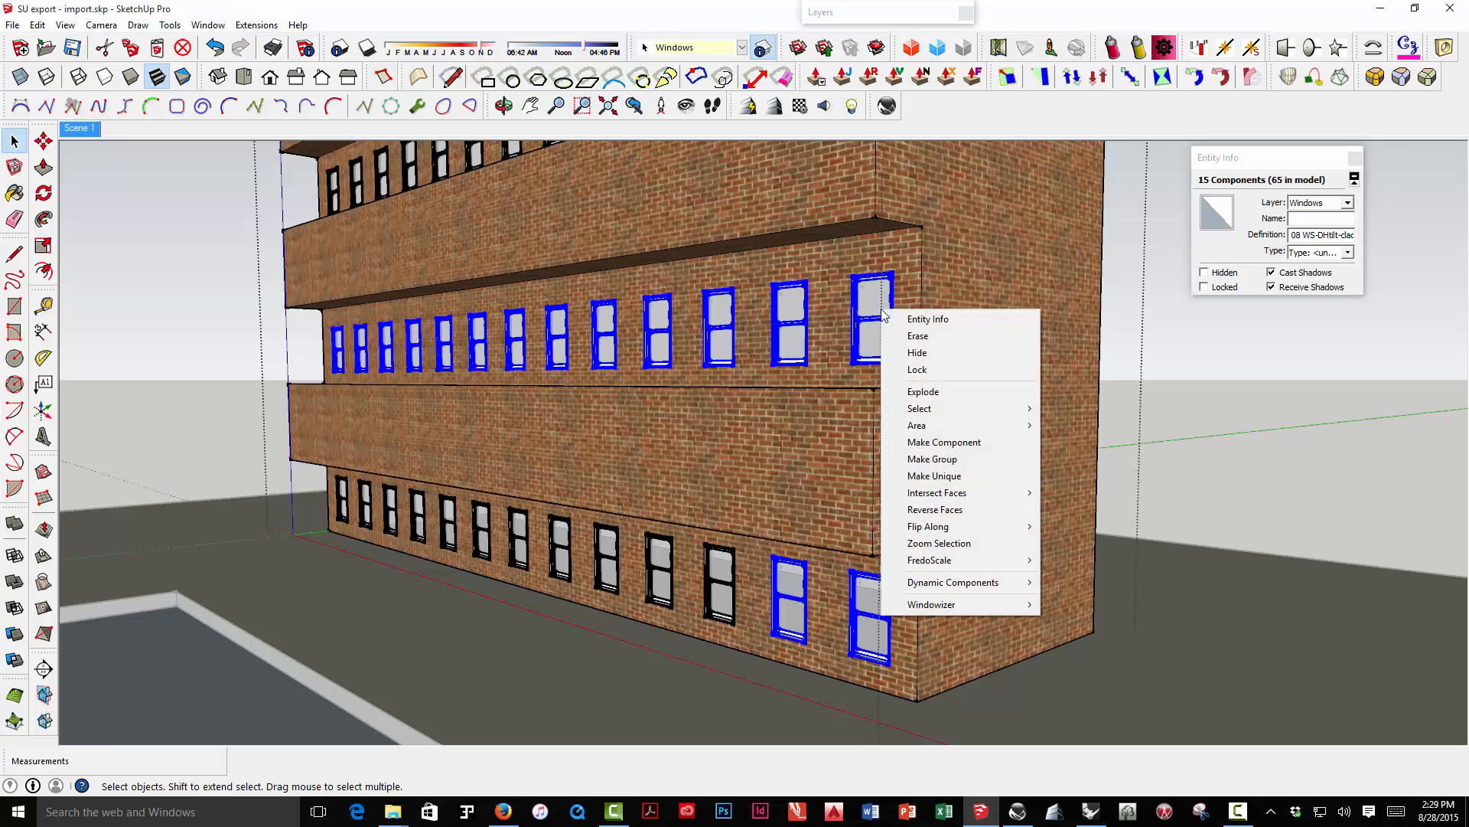
left_click(946, 465)
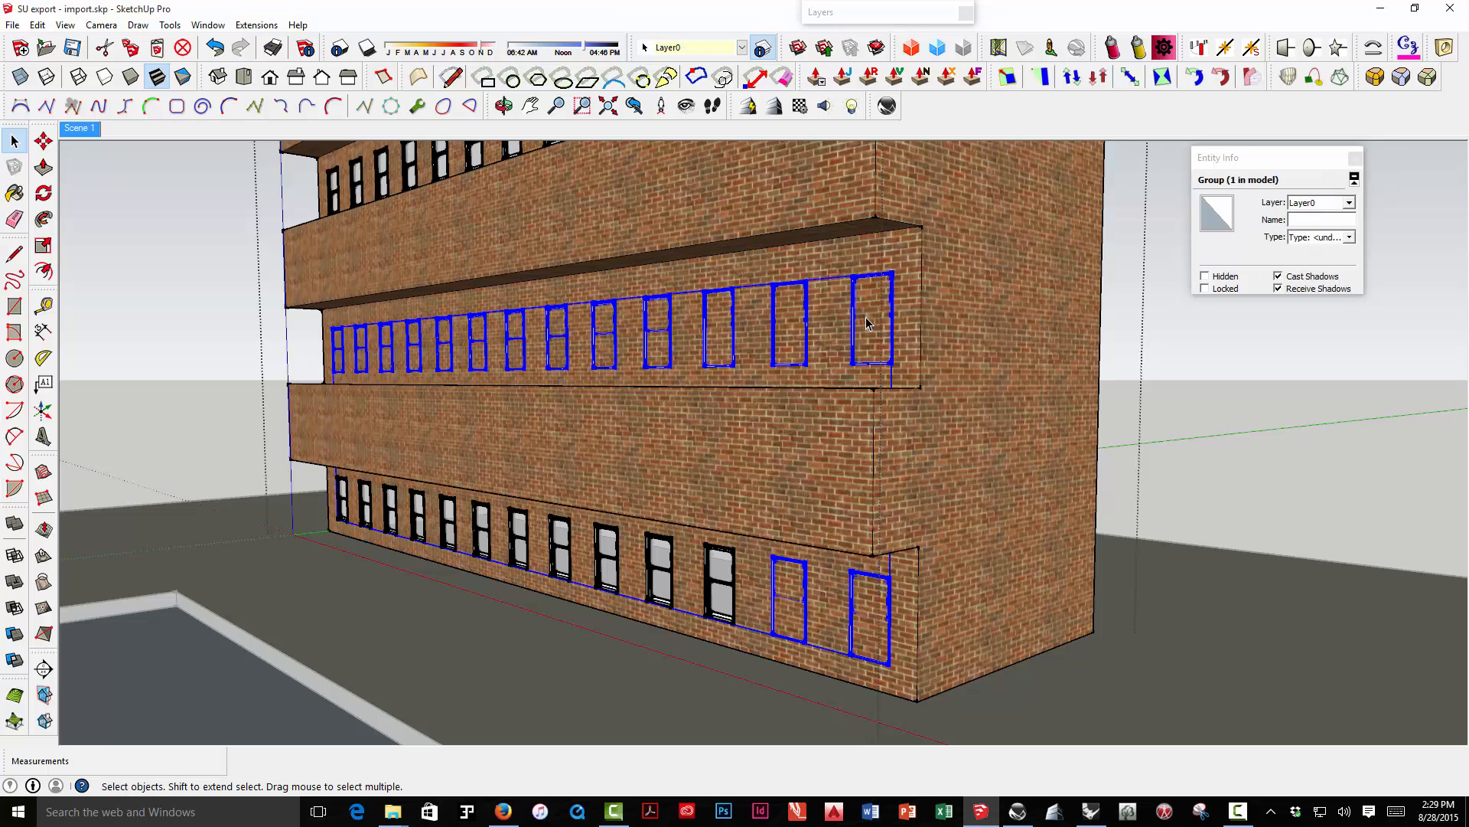
key("ctrl+z")
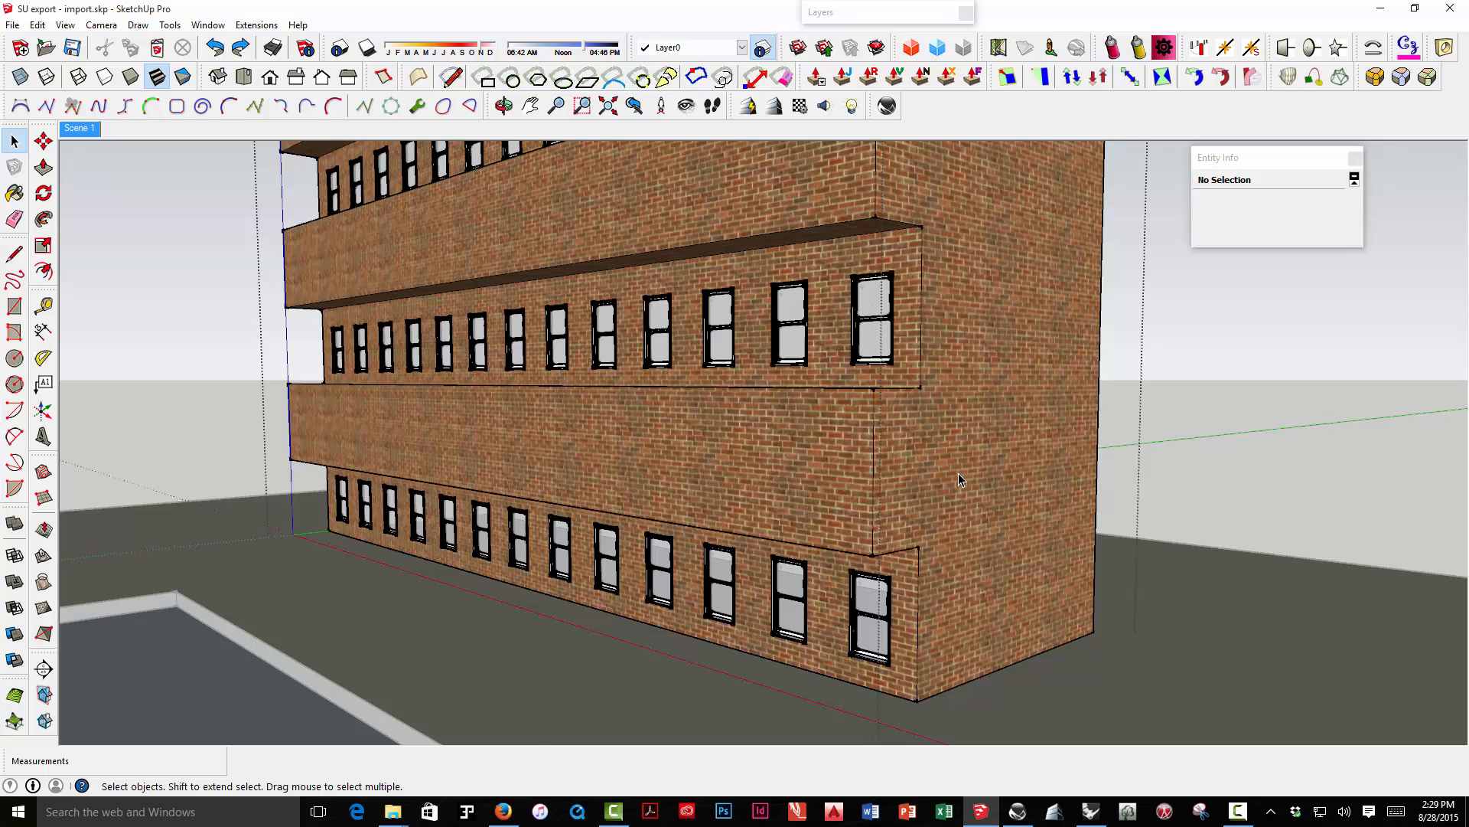
Finish editing inside the tall building's group and return to the whole site model
scroll(961, 480, "down", 10)
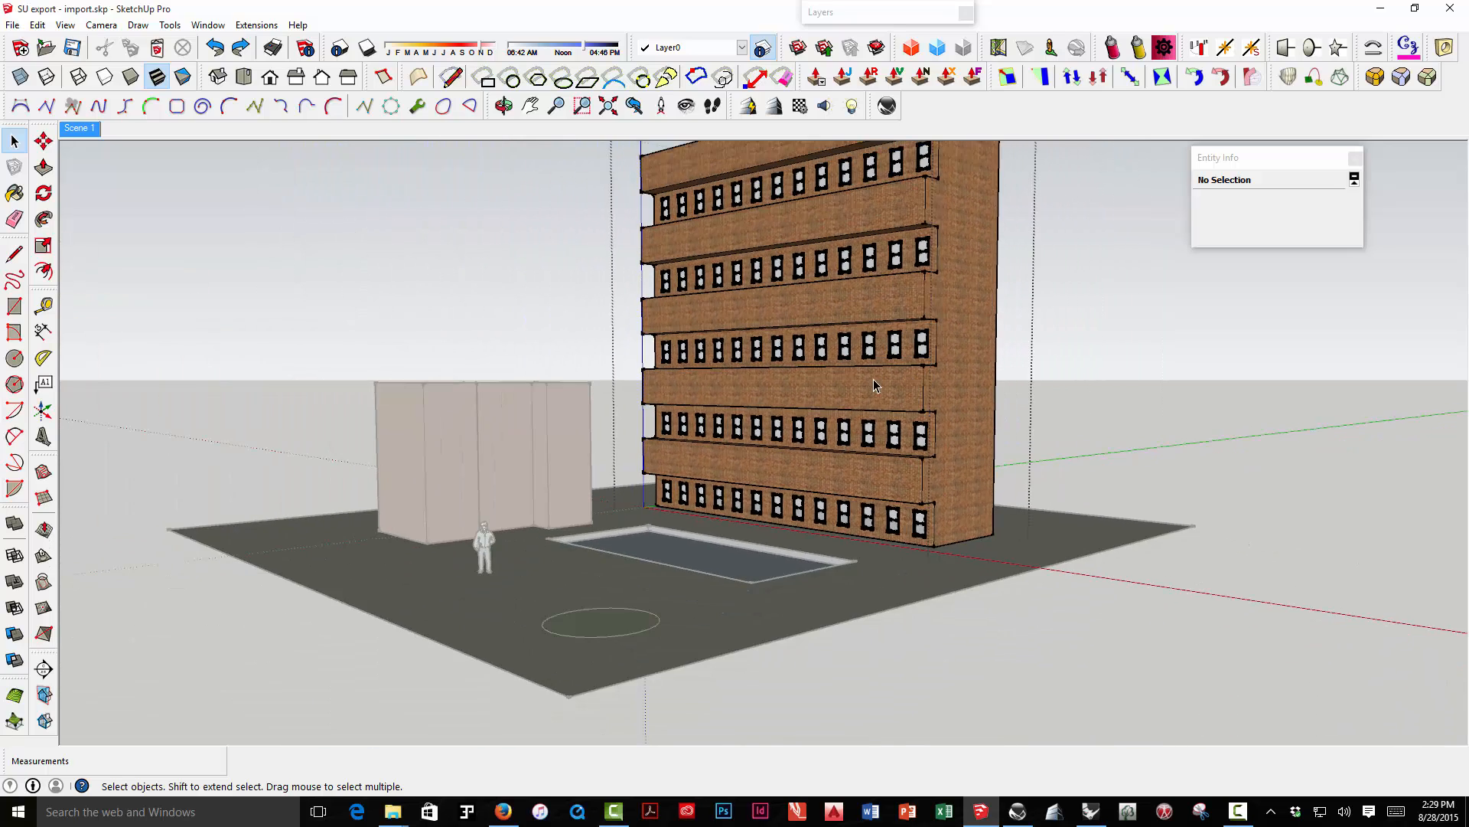
scroll(874, 379, "down", 2)
middle_click_drag(874, 379, 1043, 423)
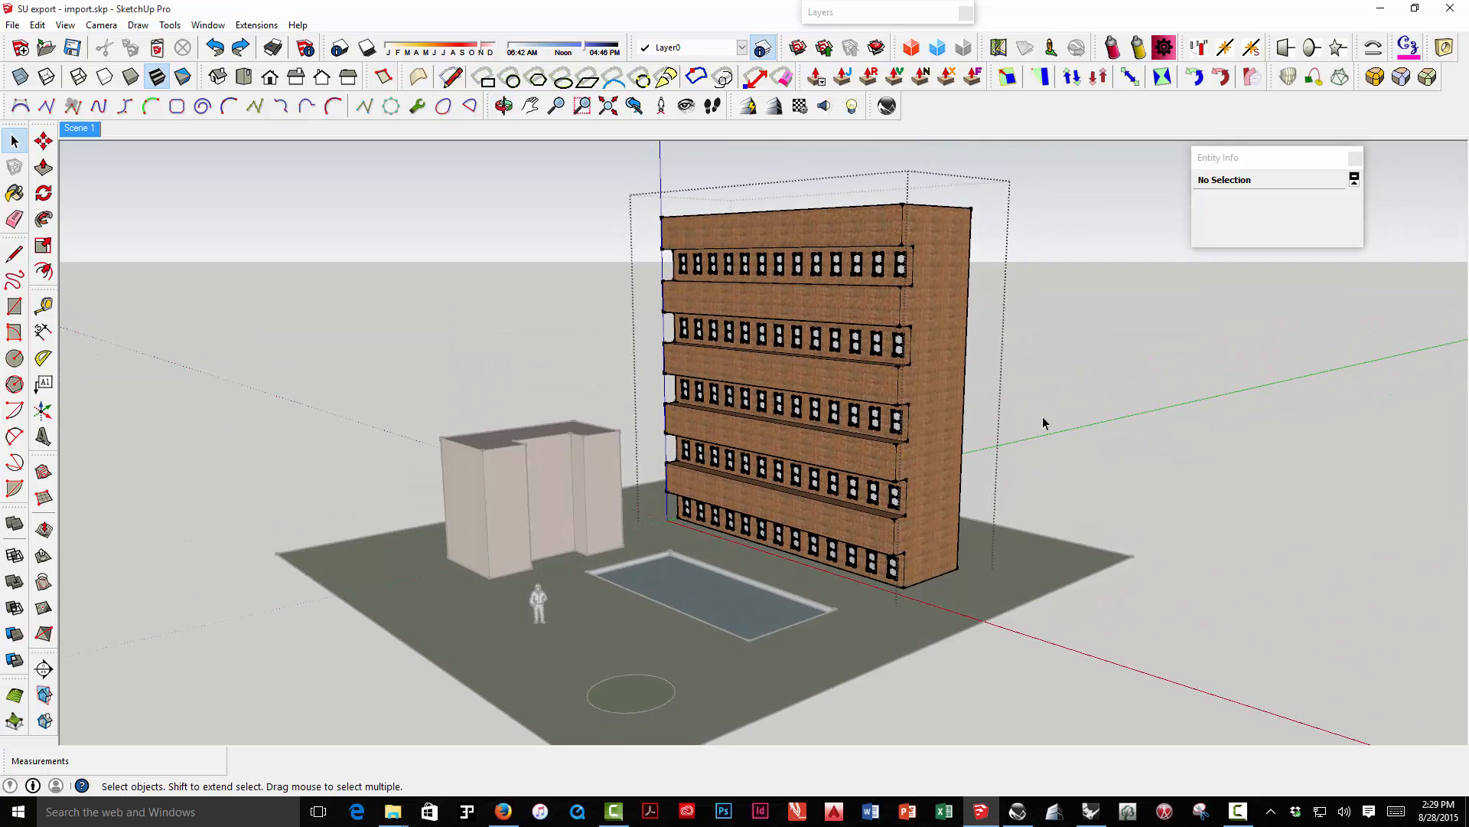
left_click(1043, 422)
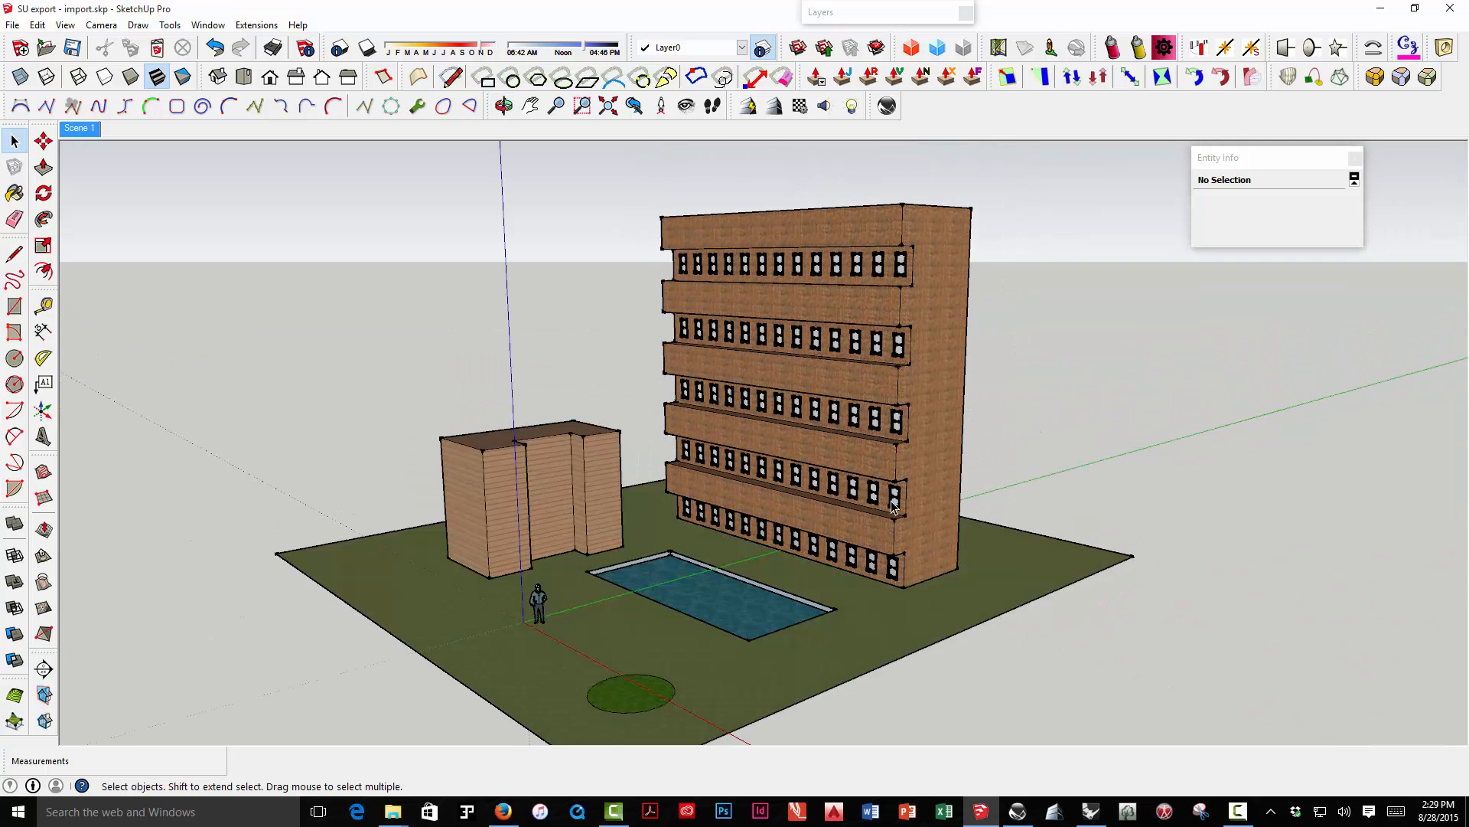
Turn on the section cut display to slice the site model through the tall building and pool
left_click(41, 723)
middle_click_drag(606, 621, 409, 563)
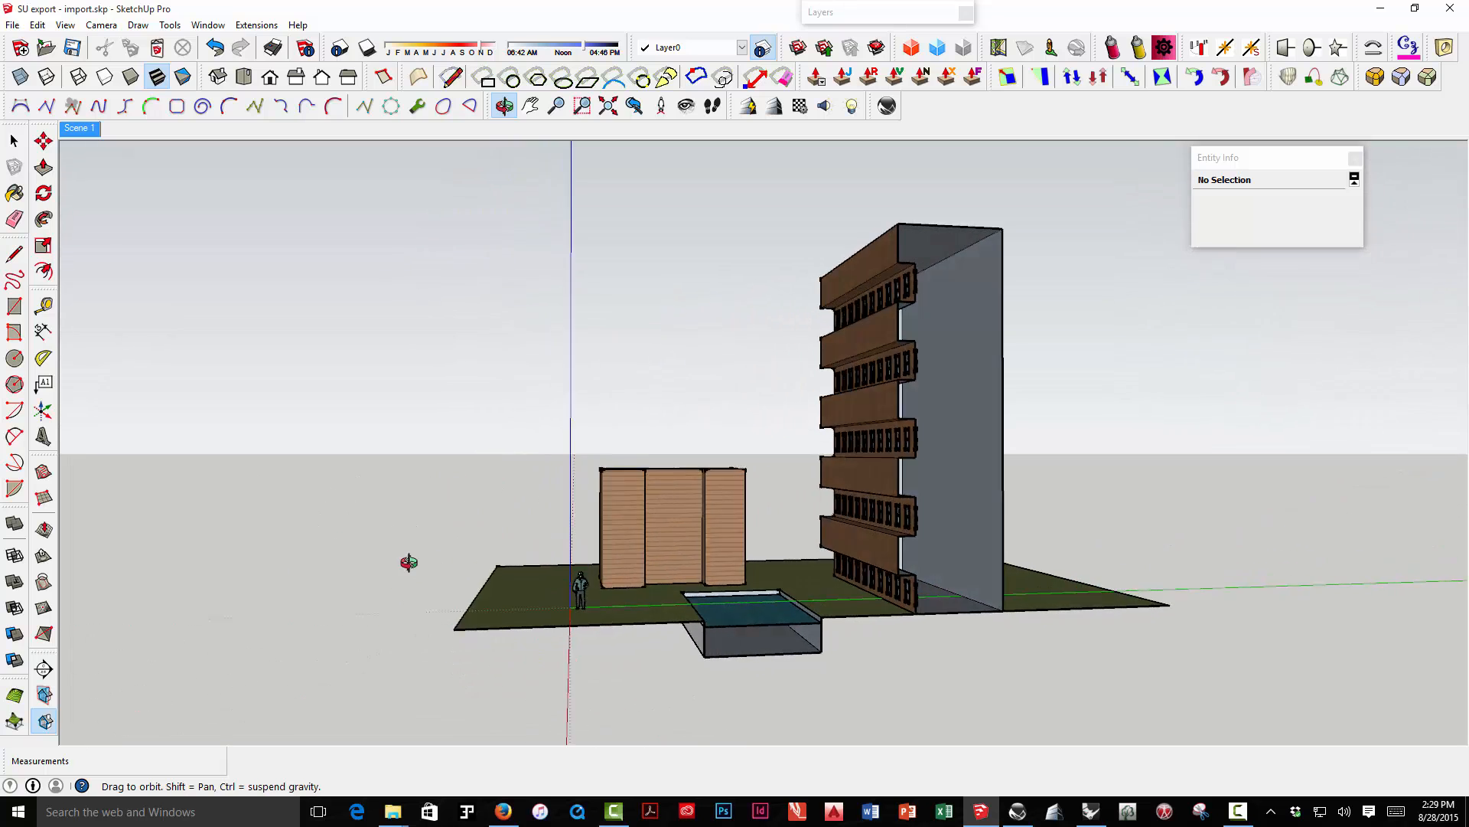
left_click_drag(410, 562, 426, 596)
key("space")
middle_click_drag(640, 609, 1043, 544)
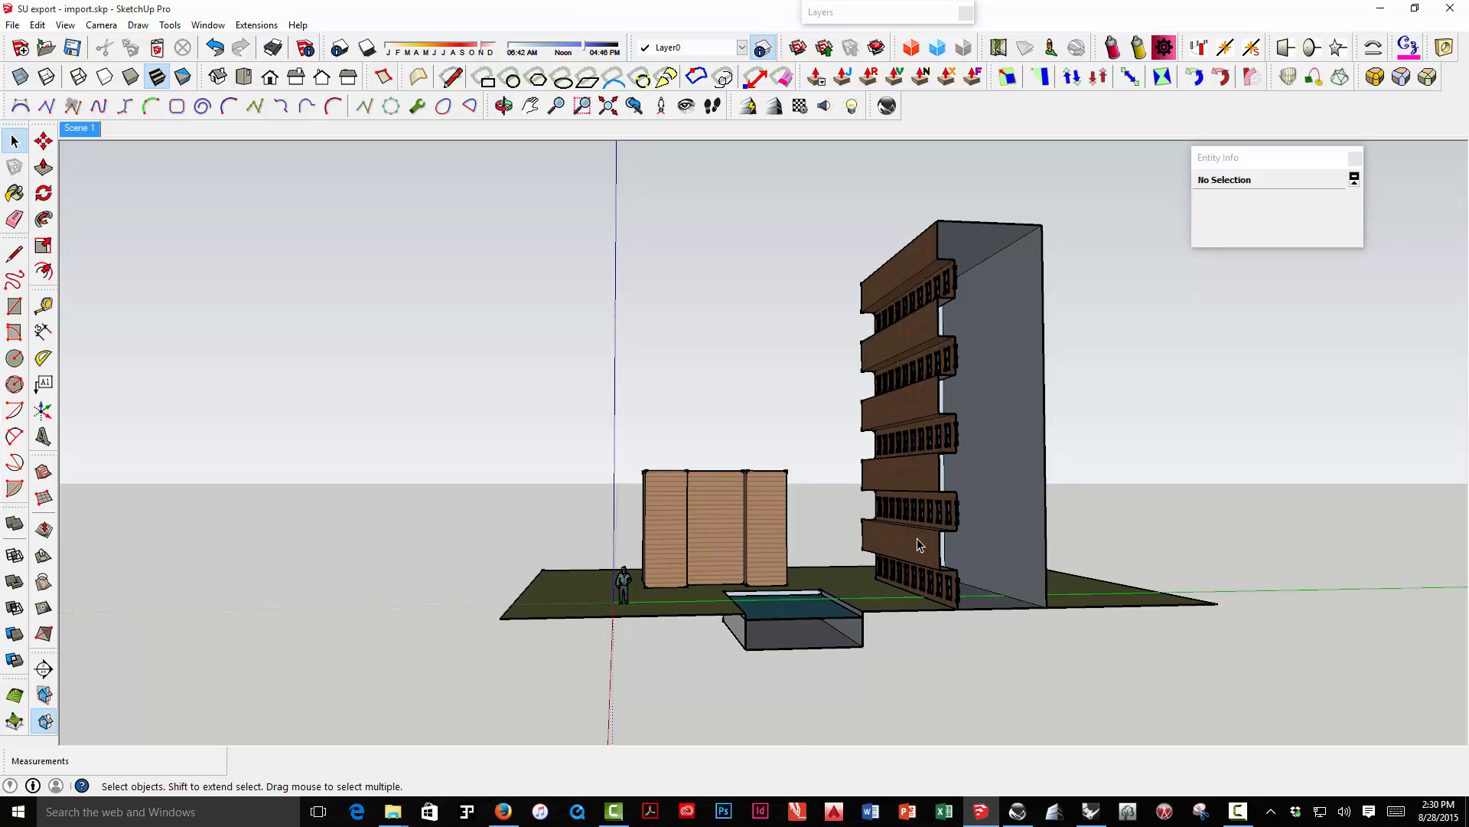
Open the pool's group to examine its sectioned water surface and basin, and leave the group
scroll(918, 540, "down", 2)
scroll(812, 612, "up", 6)
middle_click_drag(809, 613, 850, 667)
scroll(811, 616, "up", 2)
left_click(842, 612)
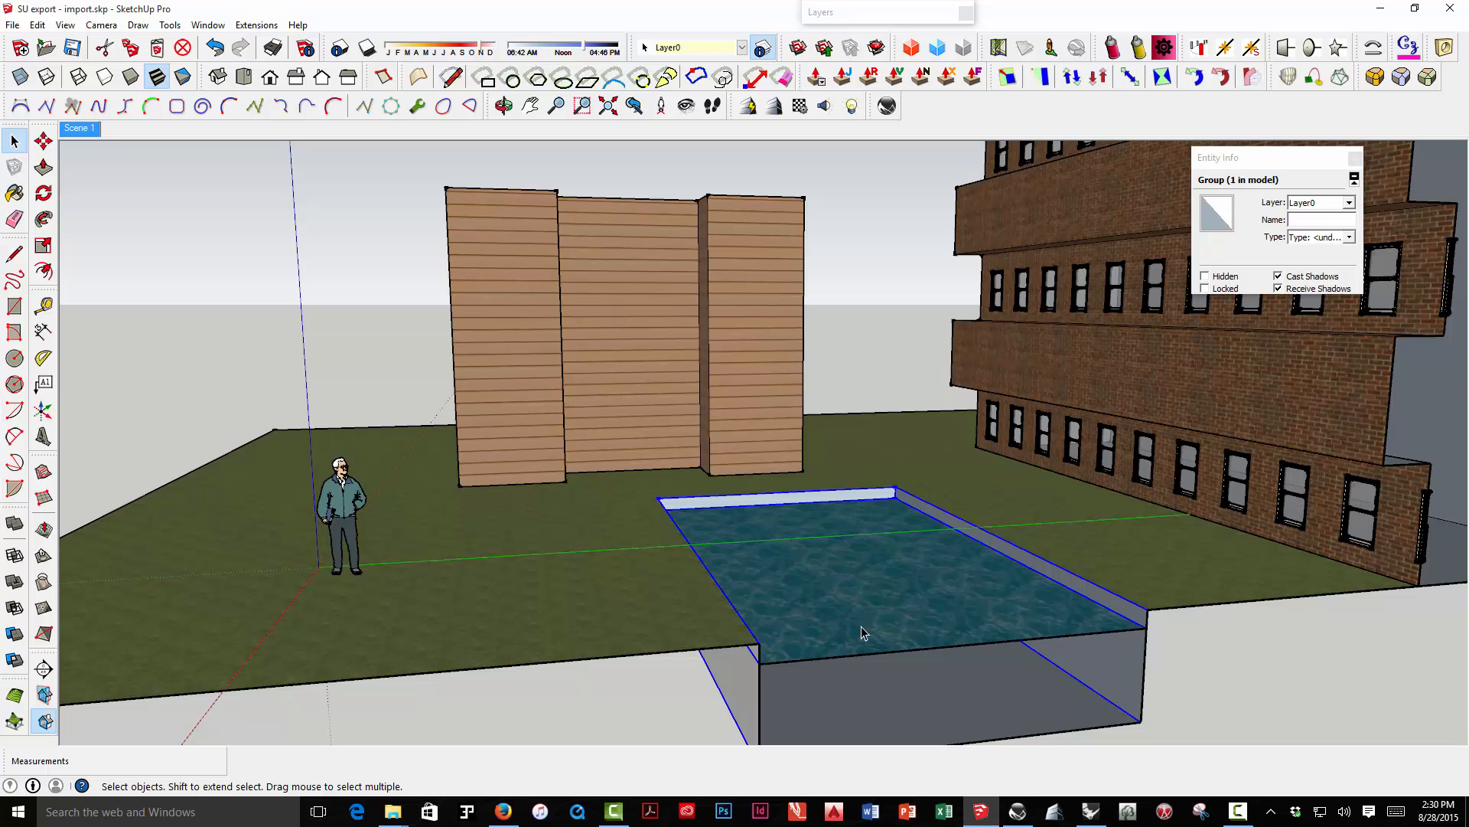
double_click(841, 594)
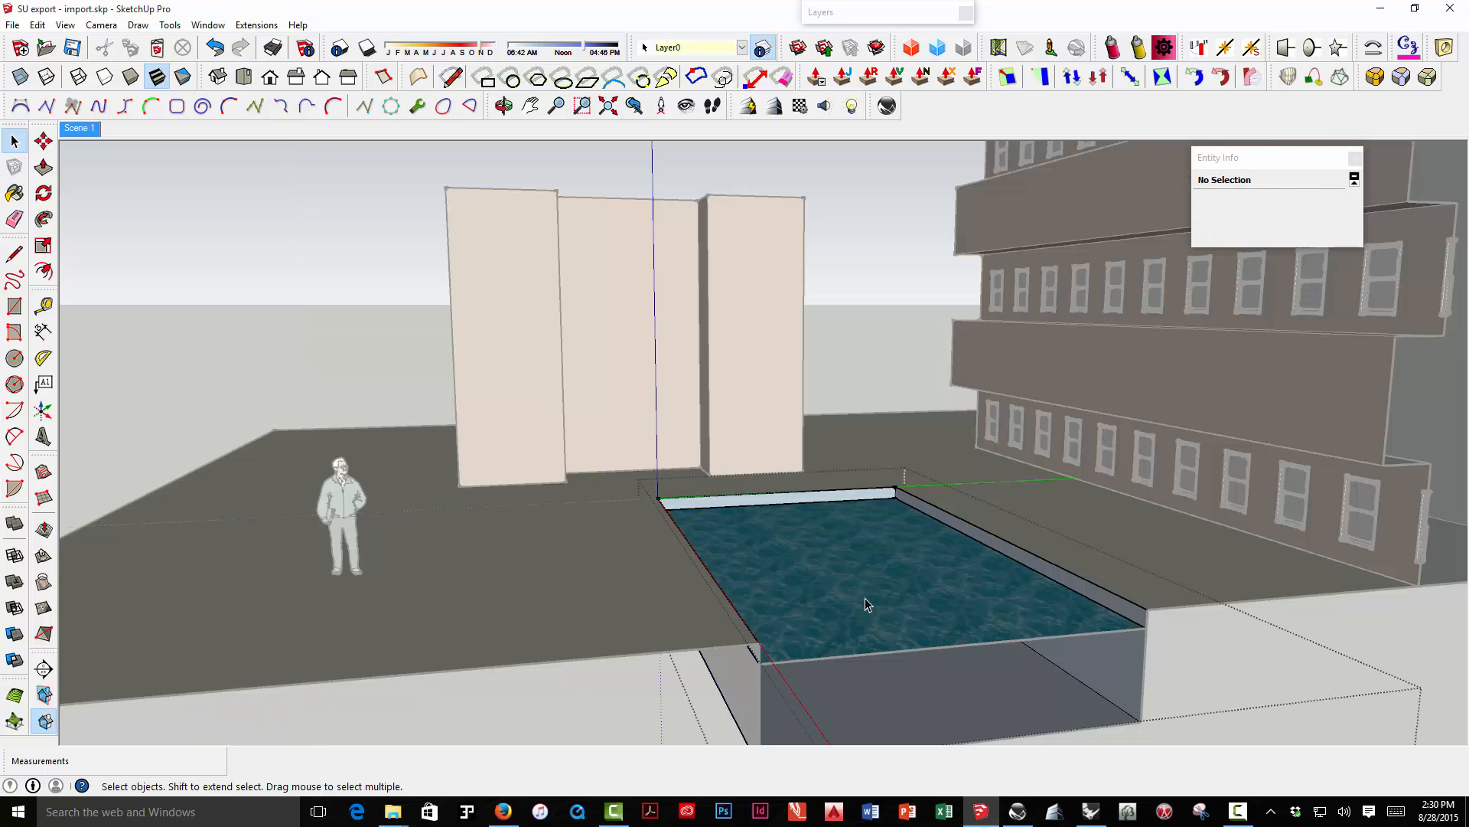
middle_click_drag(847, 607, 807, 564)
left_click(855, 643)
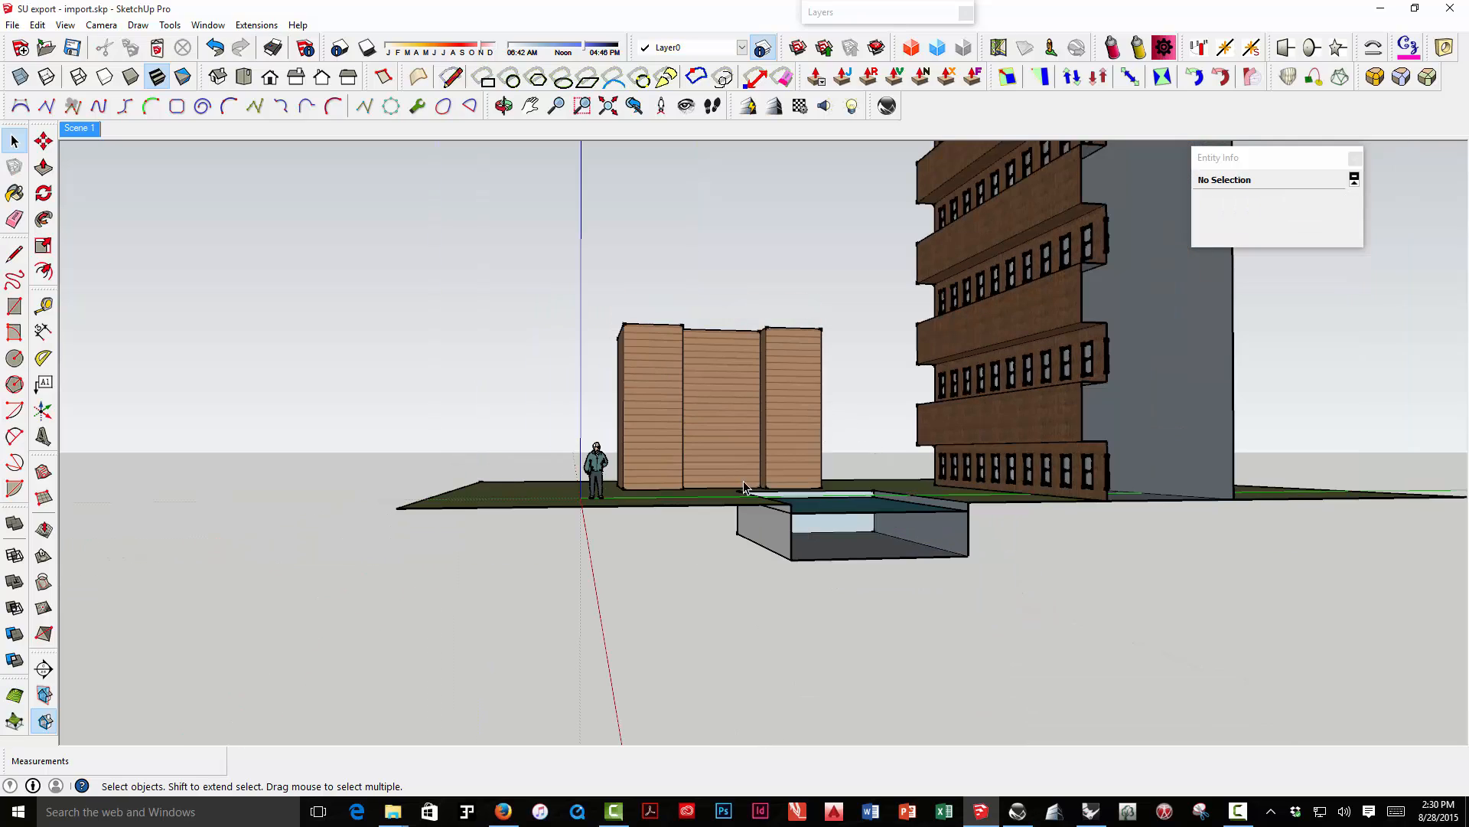
middle_click_drag(742, 487, 898, 610)
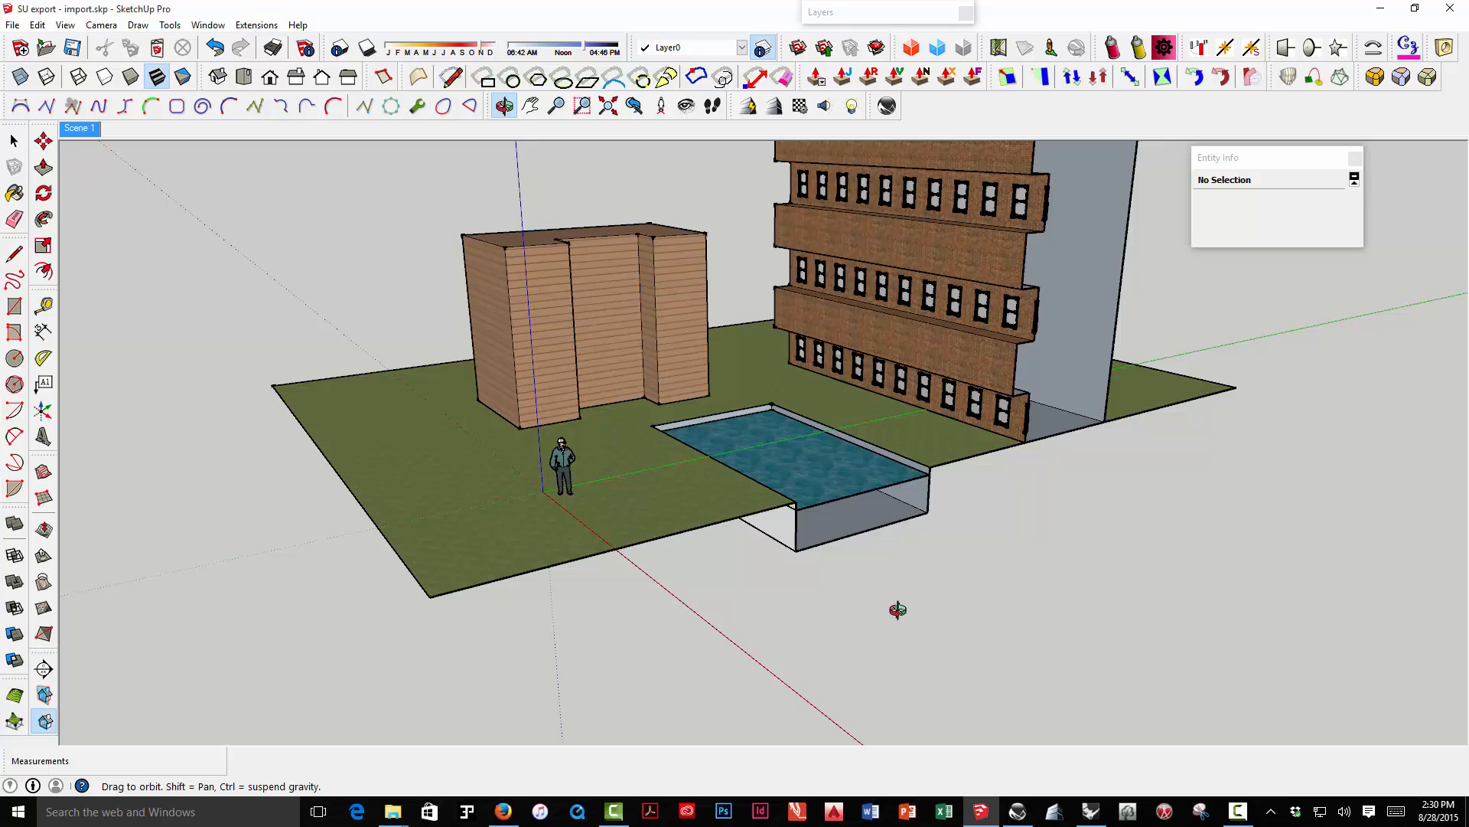
key("space")
middle_click_drag(811, 430, 758, 509)
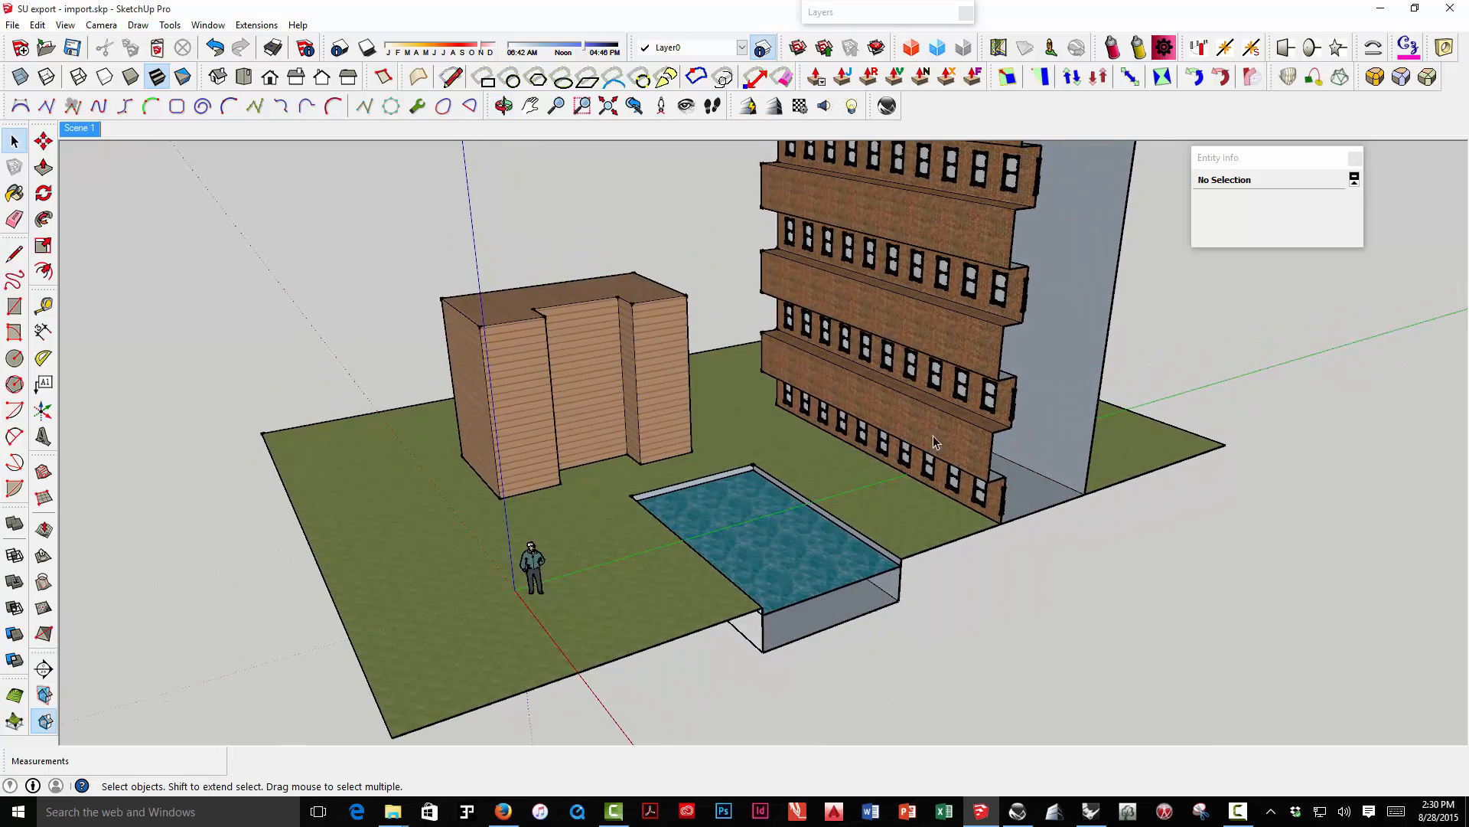
middle_click_drag(1059, 411, 1109, 410)
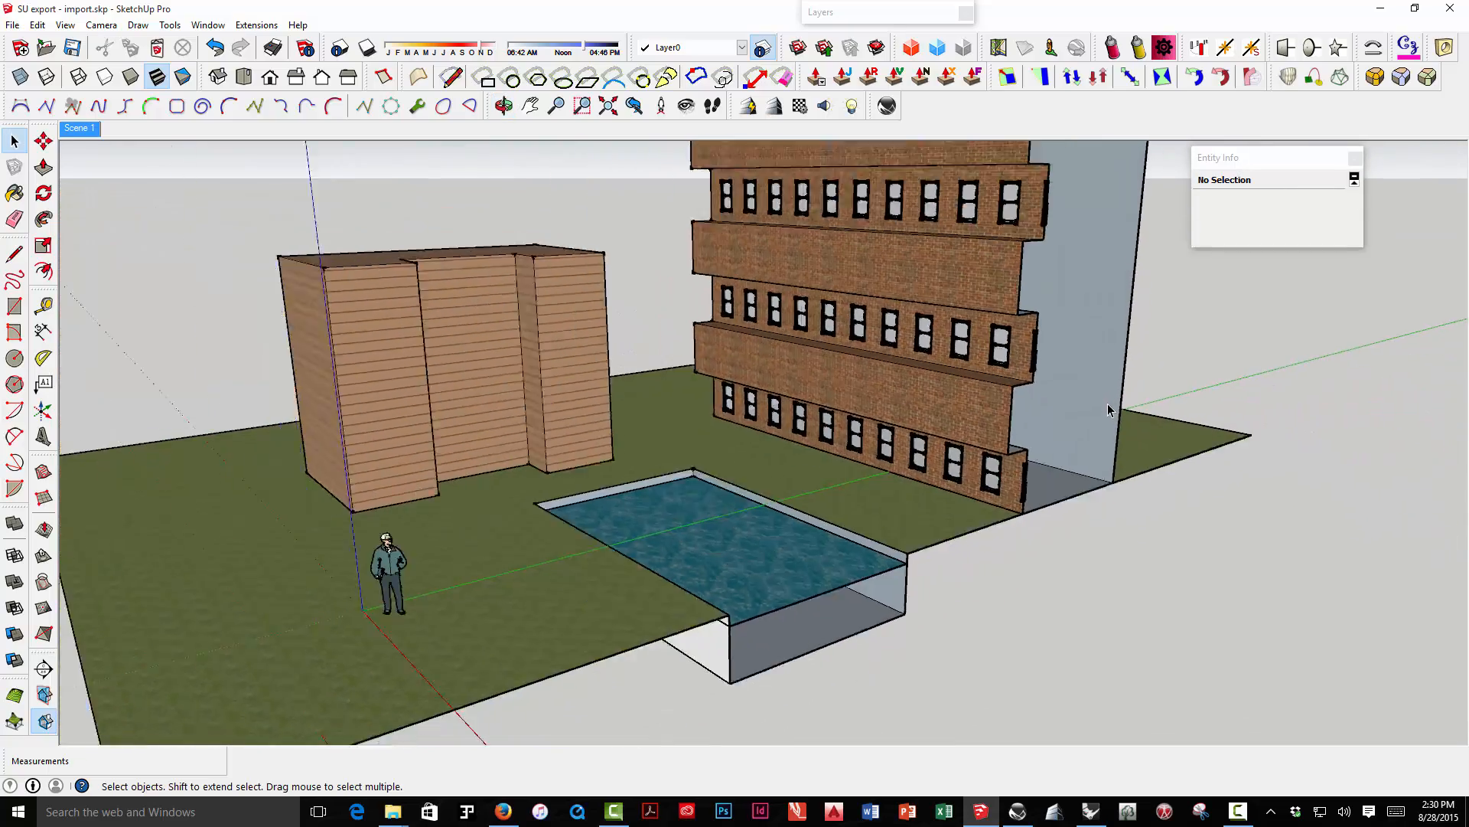
Turn off the section cut display so the site model is shown whole again
scroll(1108, 410, "down", 2)
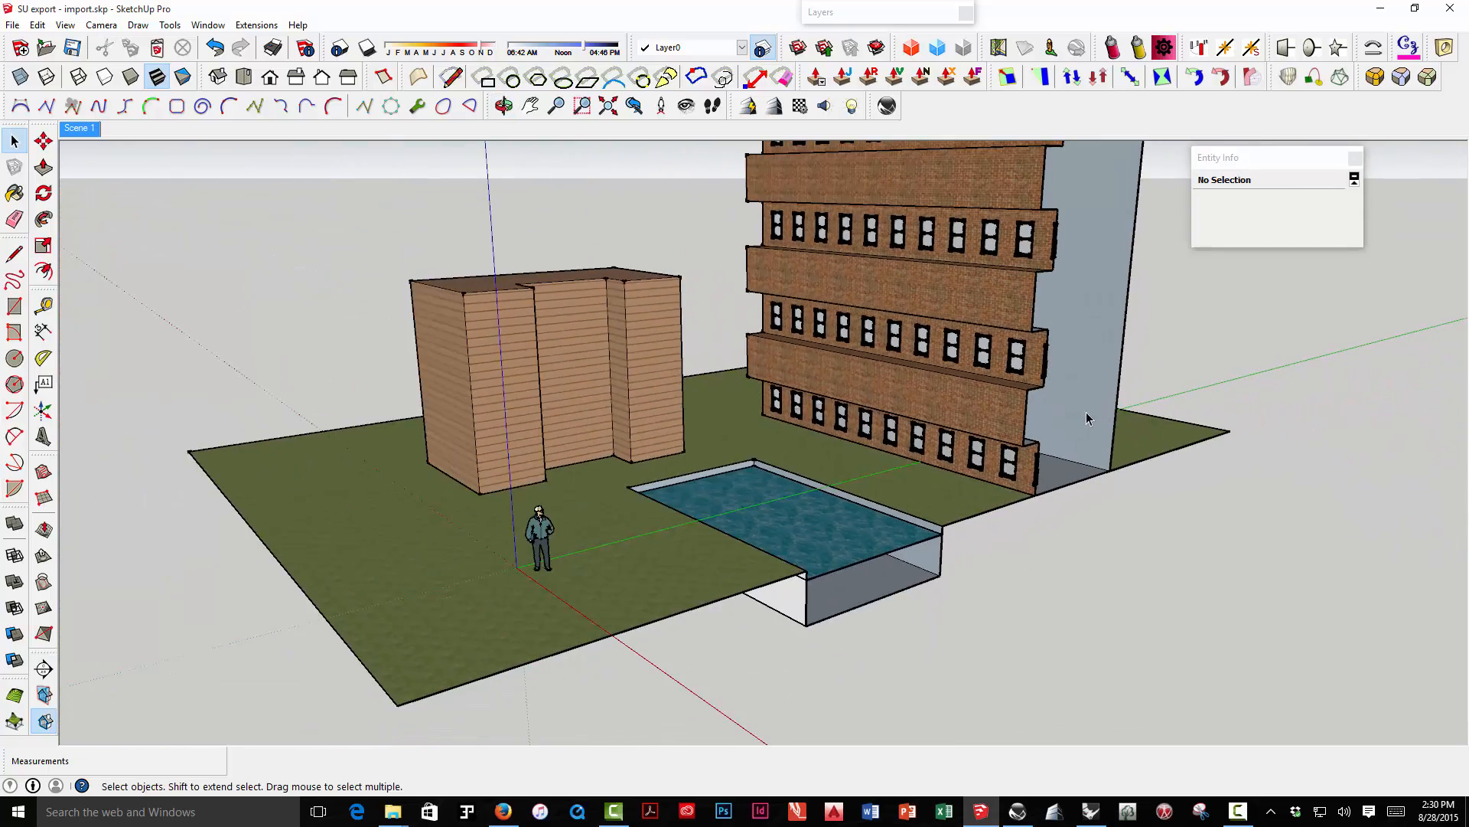
left_click(44, 722)
scroll(254, 614, "down", 1)
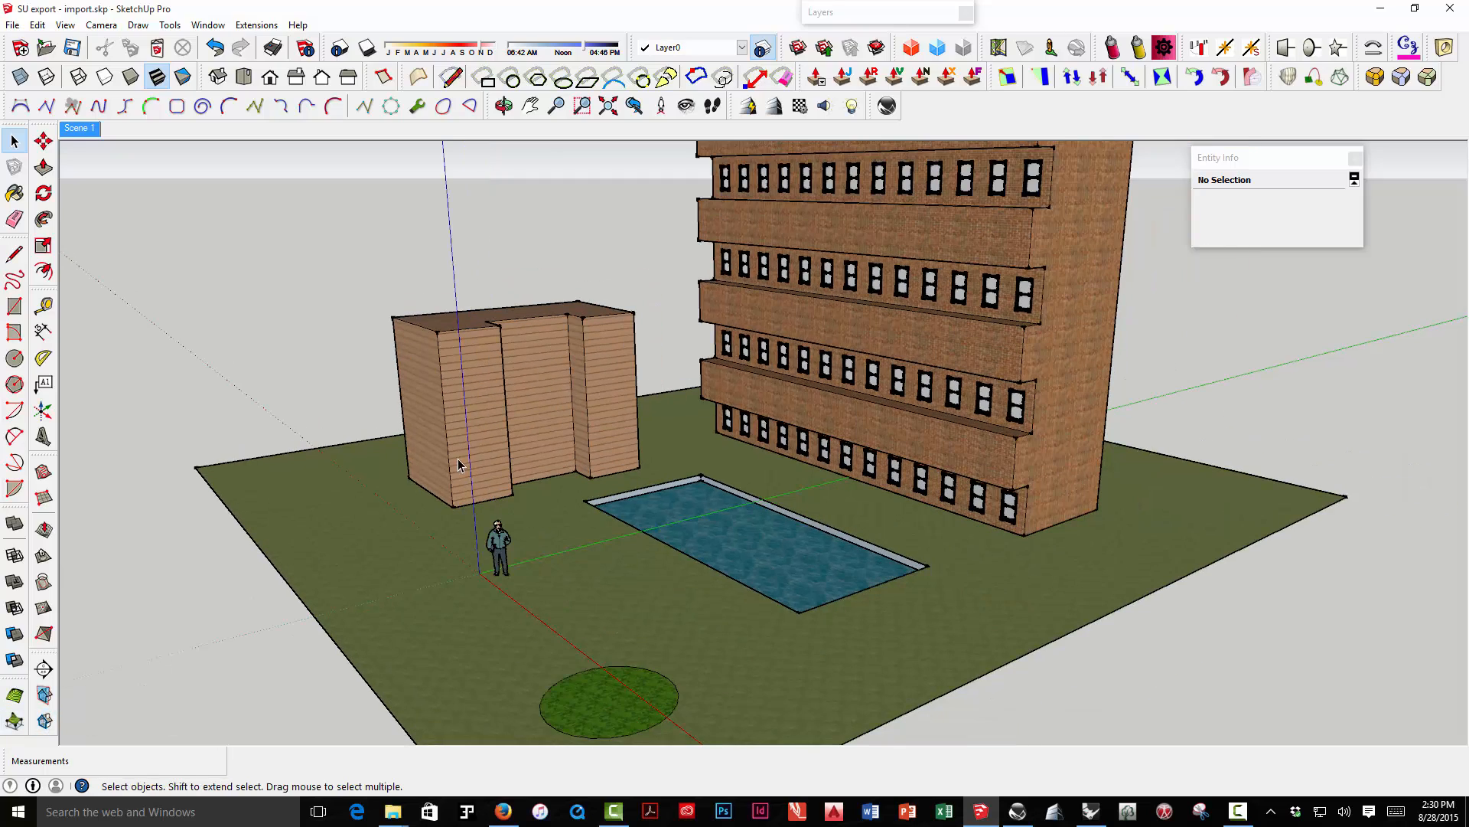
Examine the whole site from above and at ground level, and review the model's layer list
middle_click_drag(1010, 299, 853, 620)
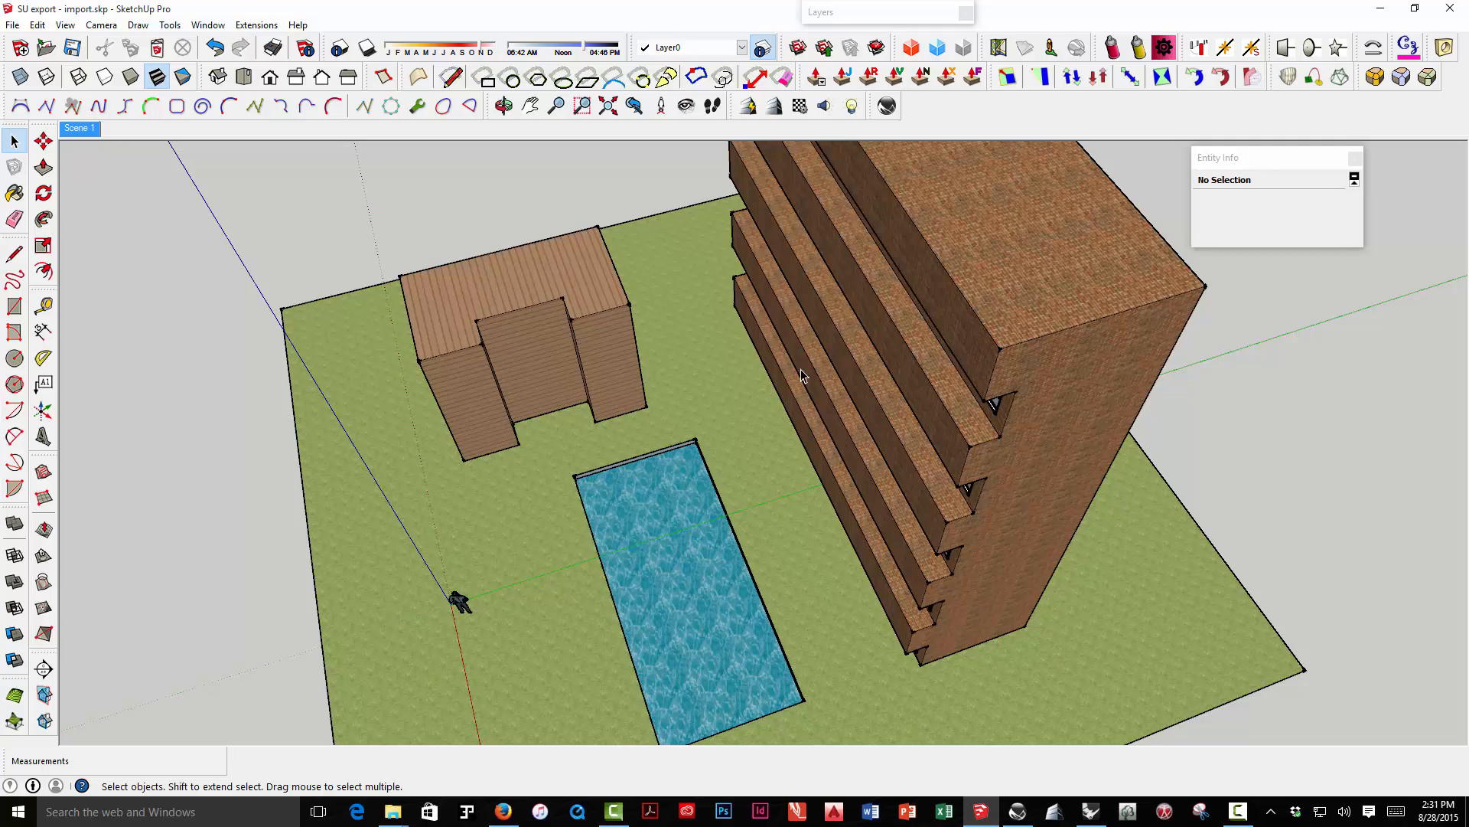
middle_click_drag(708, 548, 822, 335)
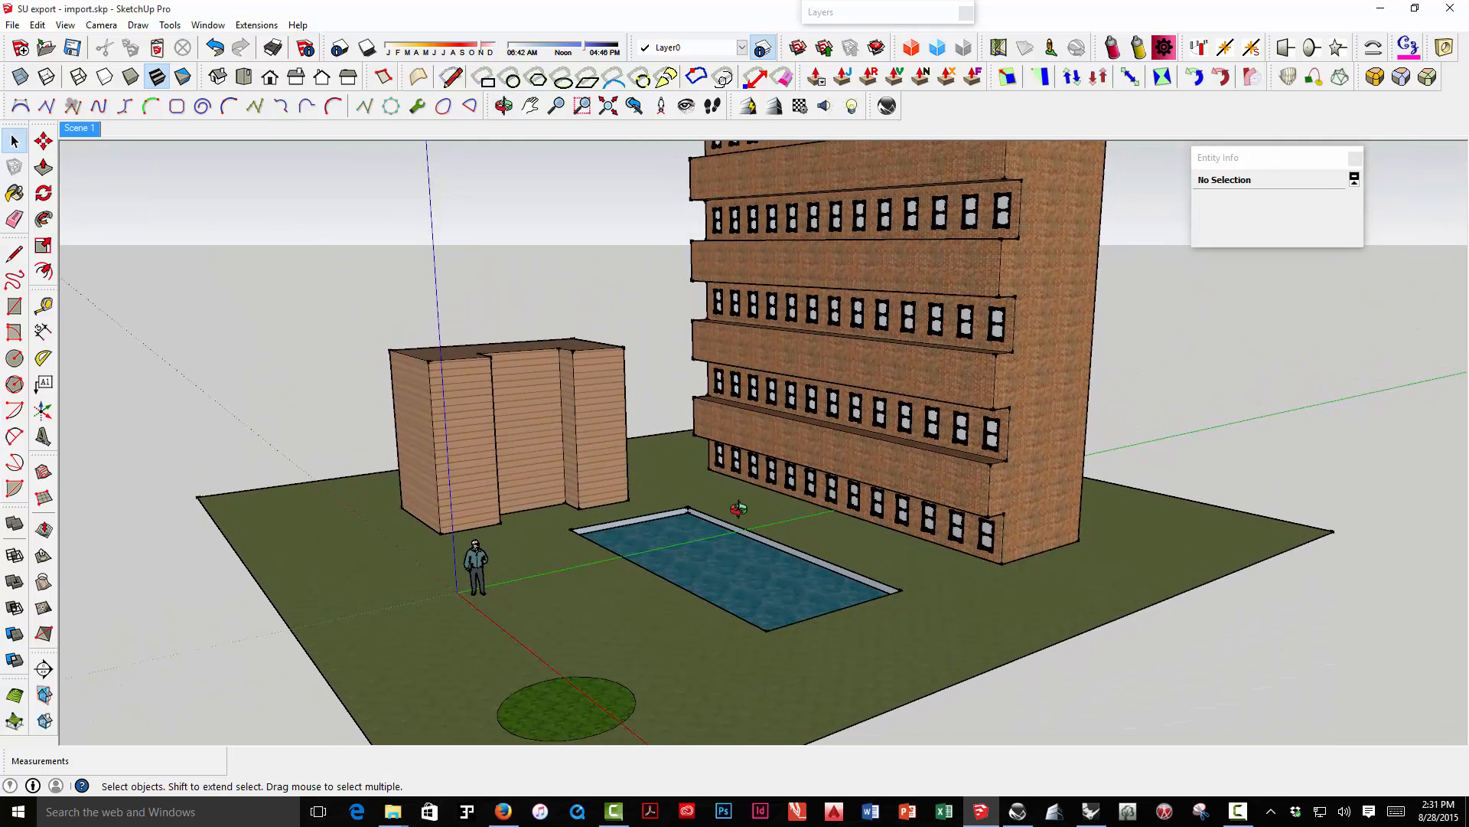
middle_click_drag(739, 508, 724, 454)
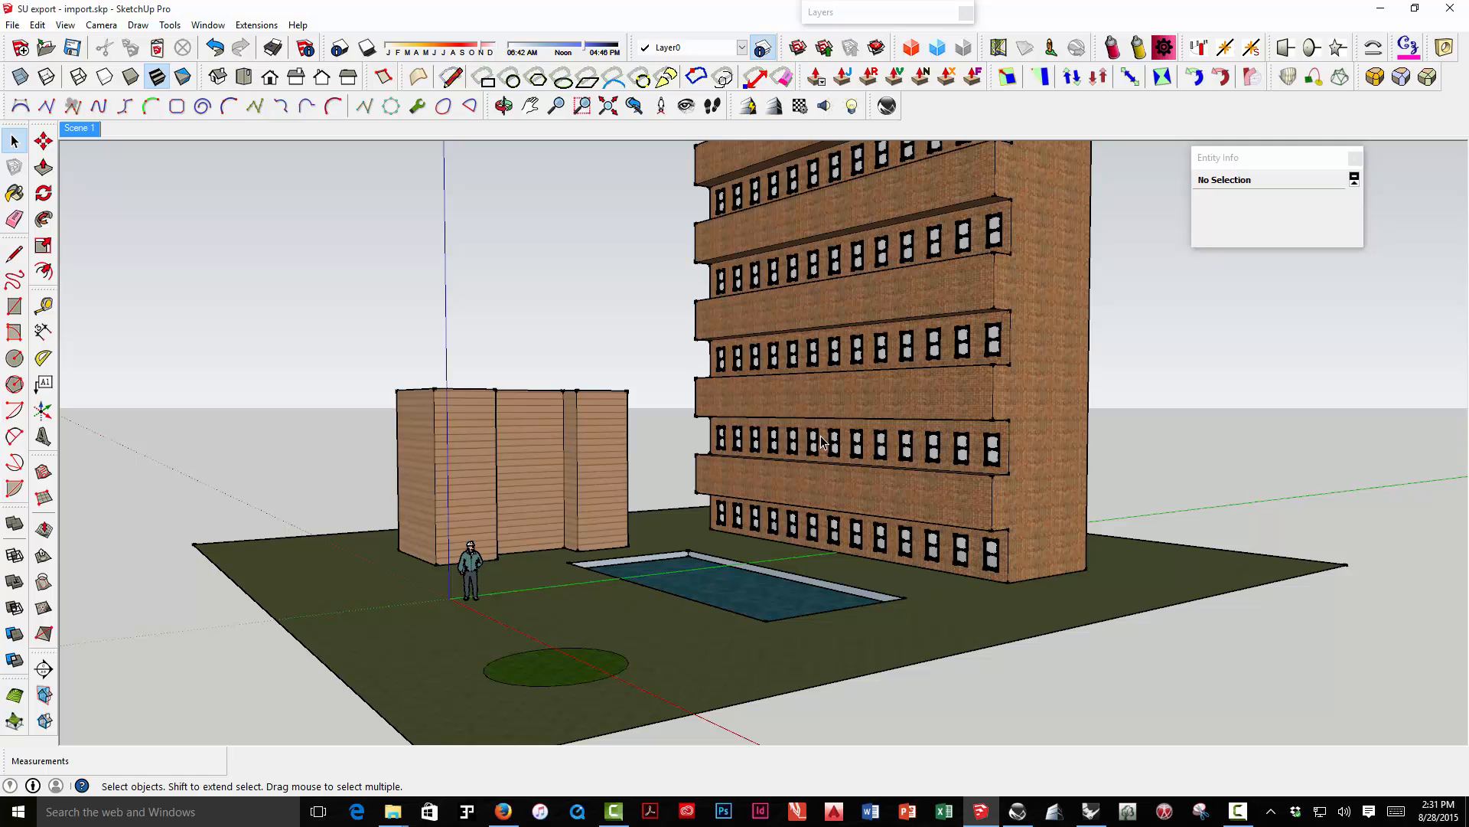
left_click(761, 53)
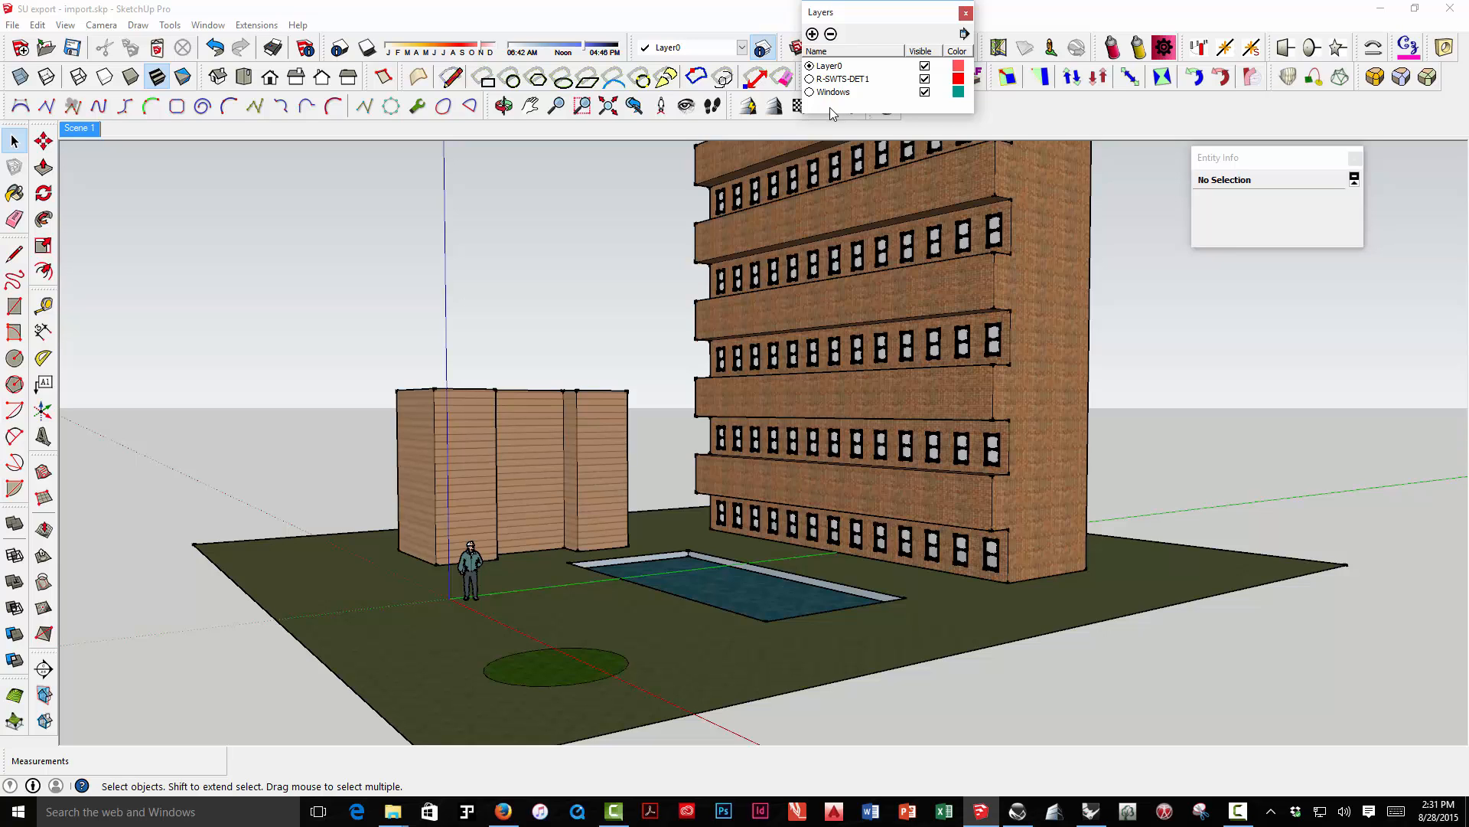
left_click(896, 19)
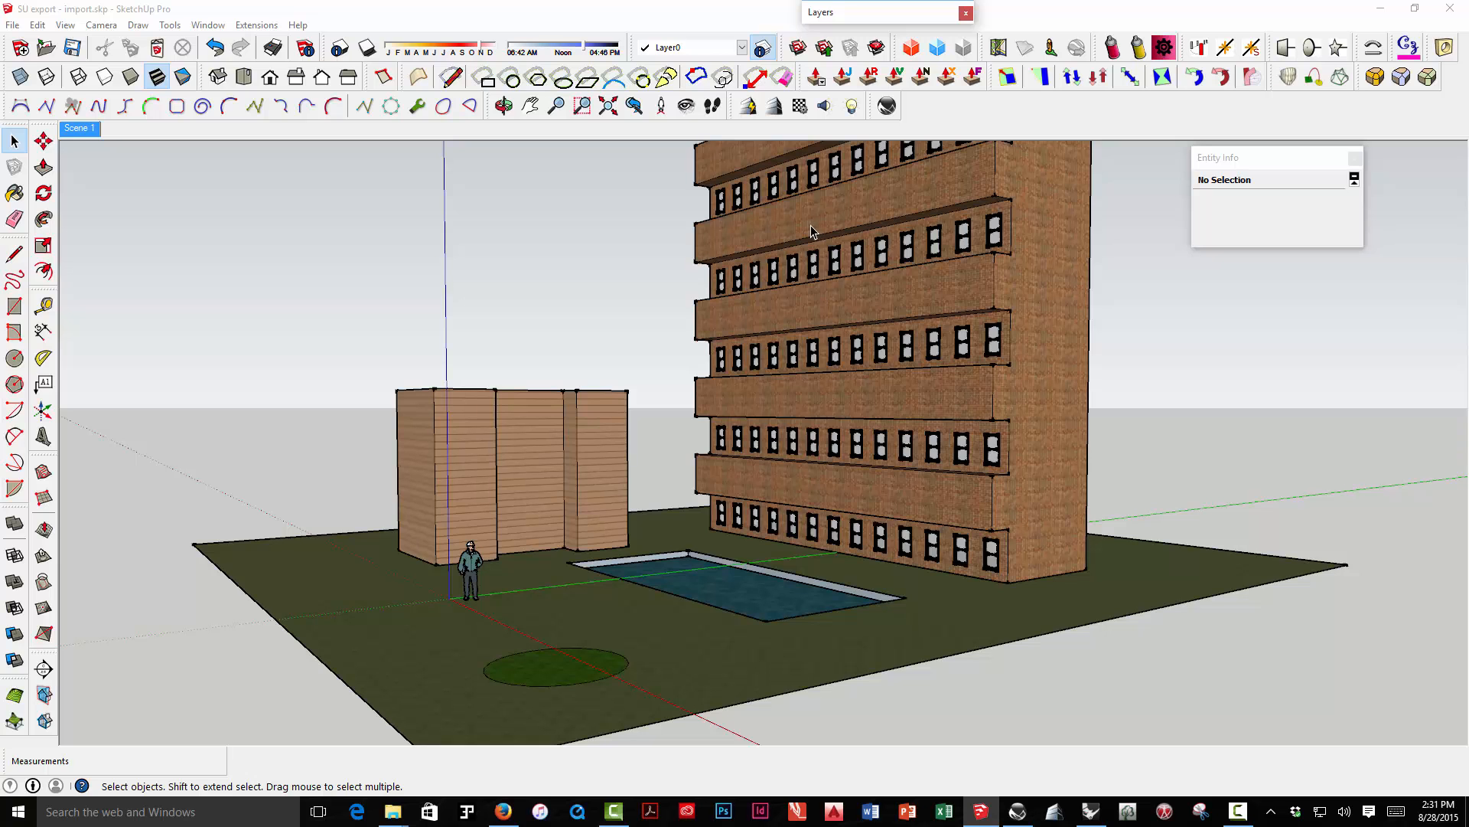
middle_click_drag(749, 332, 744, 366)
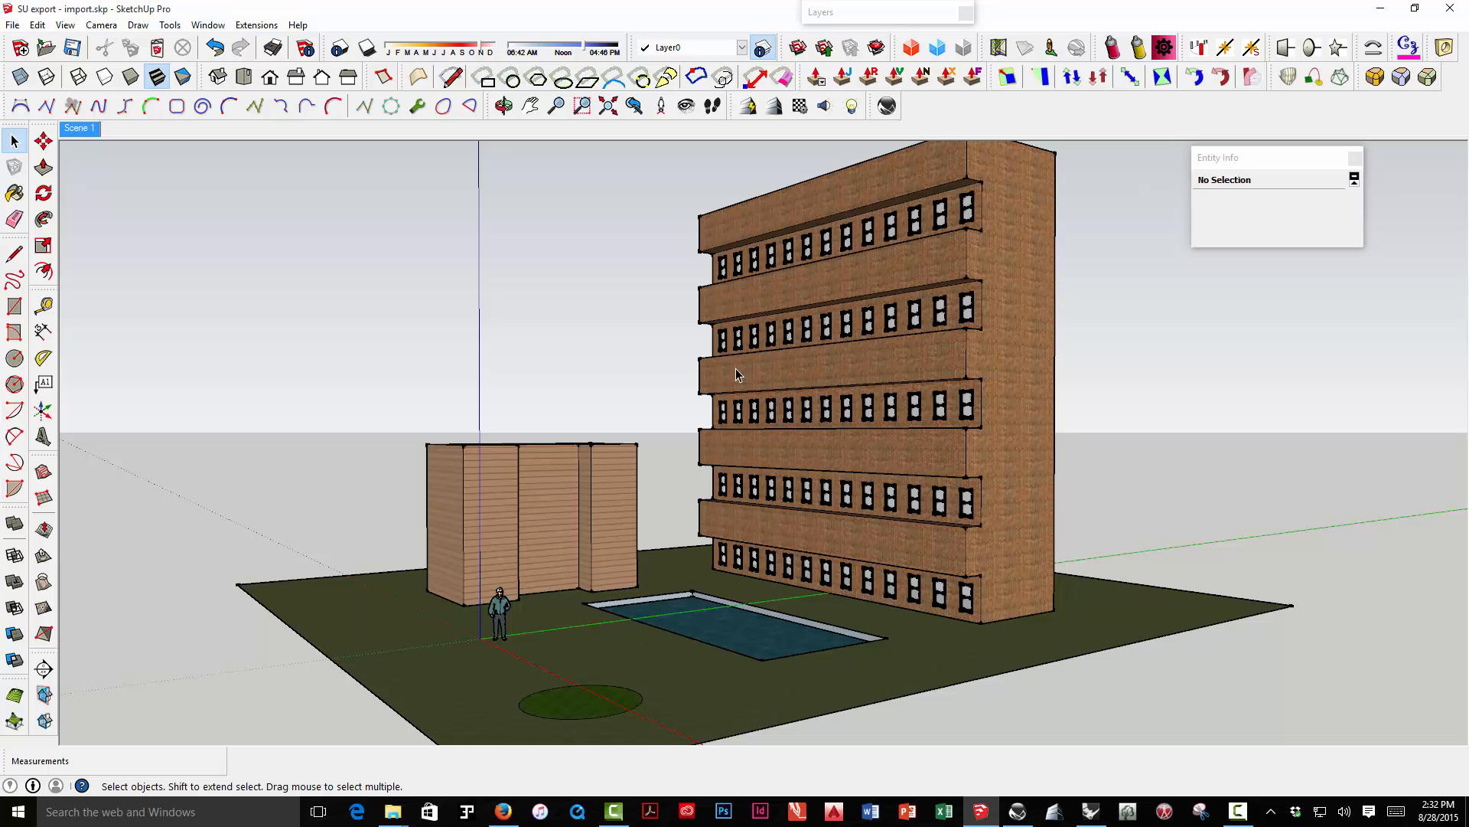
scroll(674, 388, "down", 2)
scroll(675, 388, "up", 1)
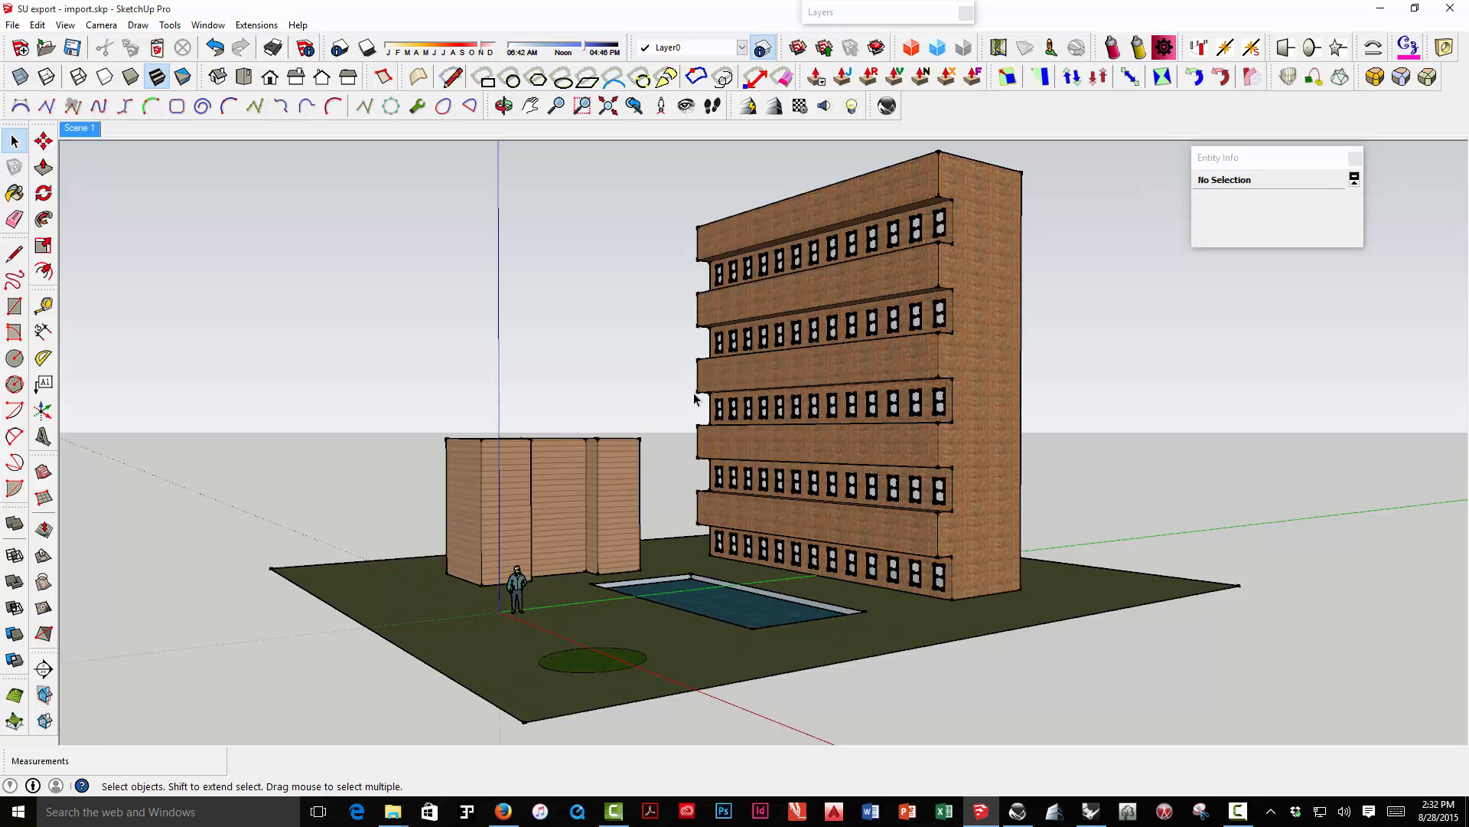
middle_click_drag(694, 399, 558, 385)
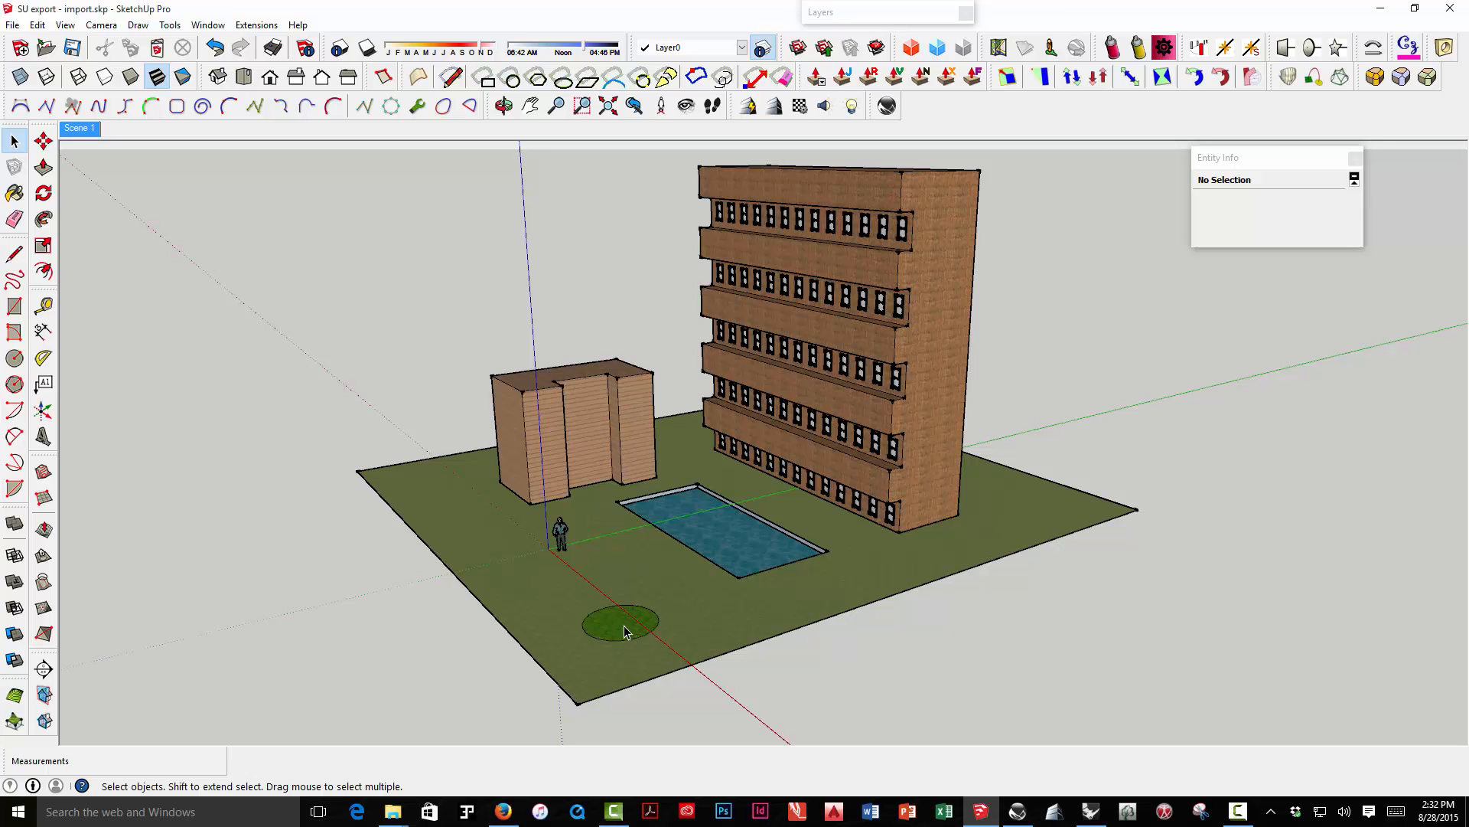
Draw a closed L-shaped outline on the ground from the site's edge toward the pool, its final side about 28 feet long
left_click(657, 627)
scroll(623, 631, "up", 3)
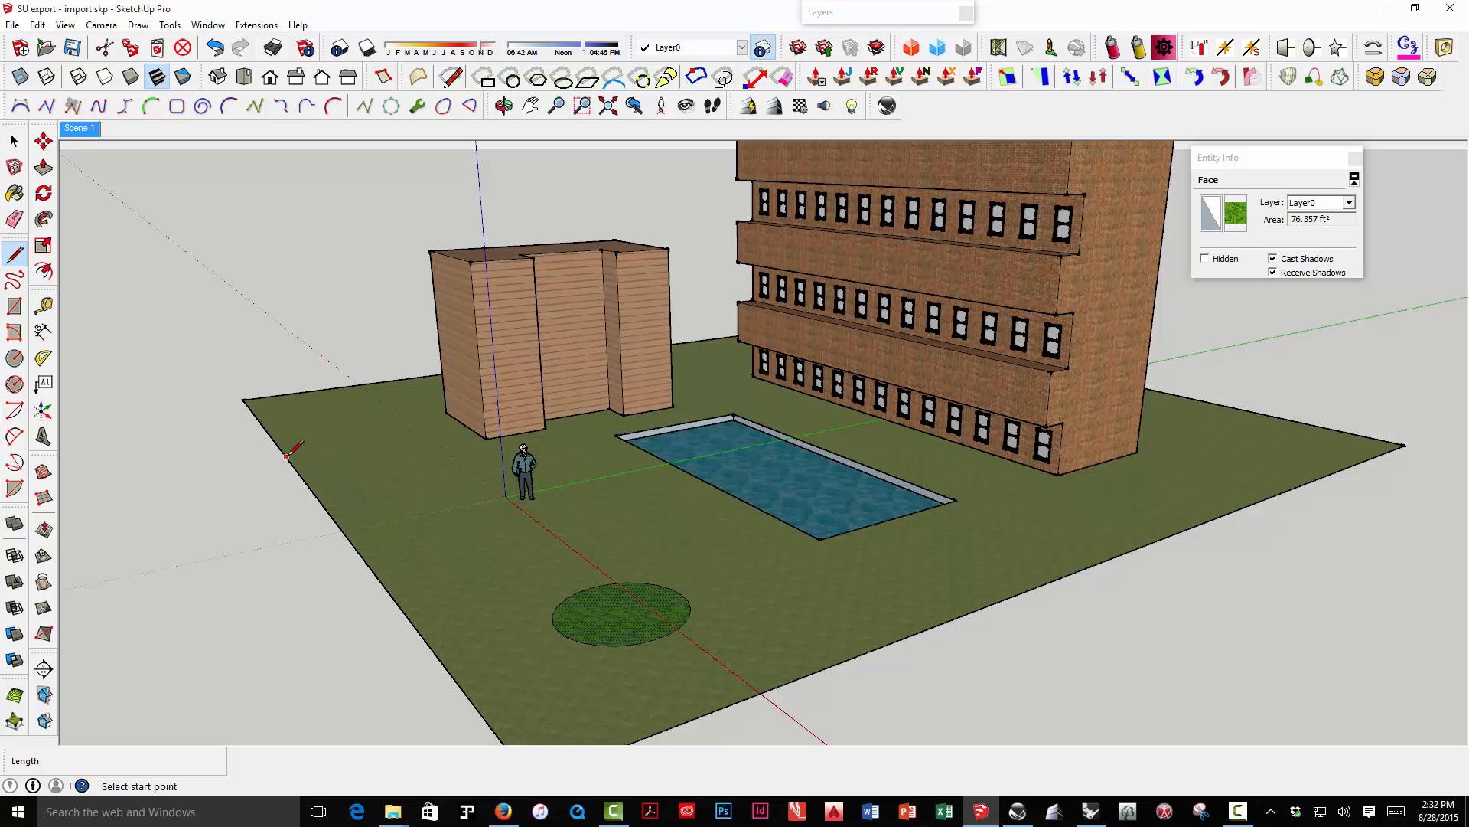
left_click(287, 457)
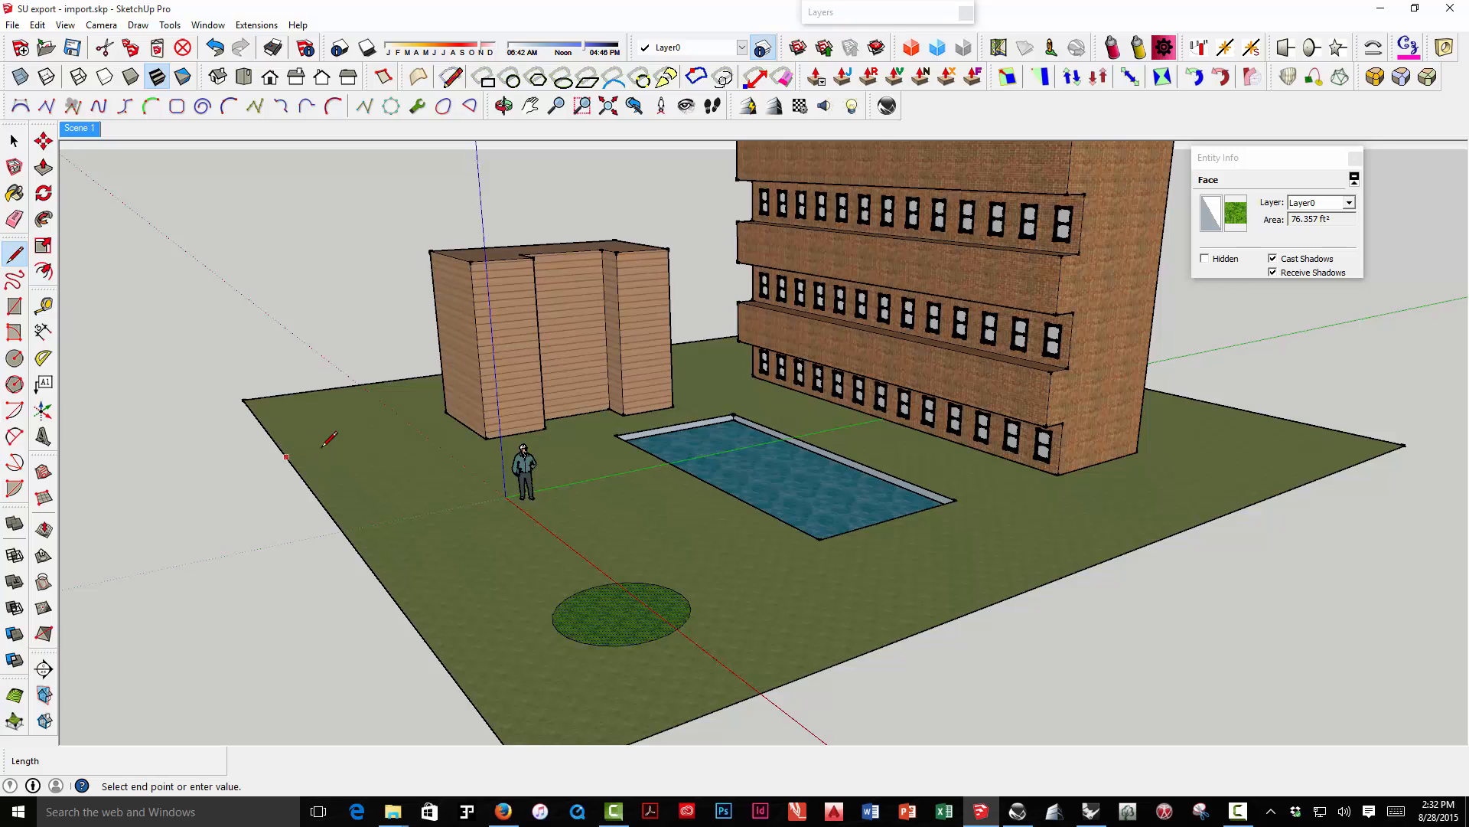
left_click(499, 546)
left_click(688, 502)
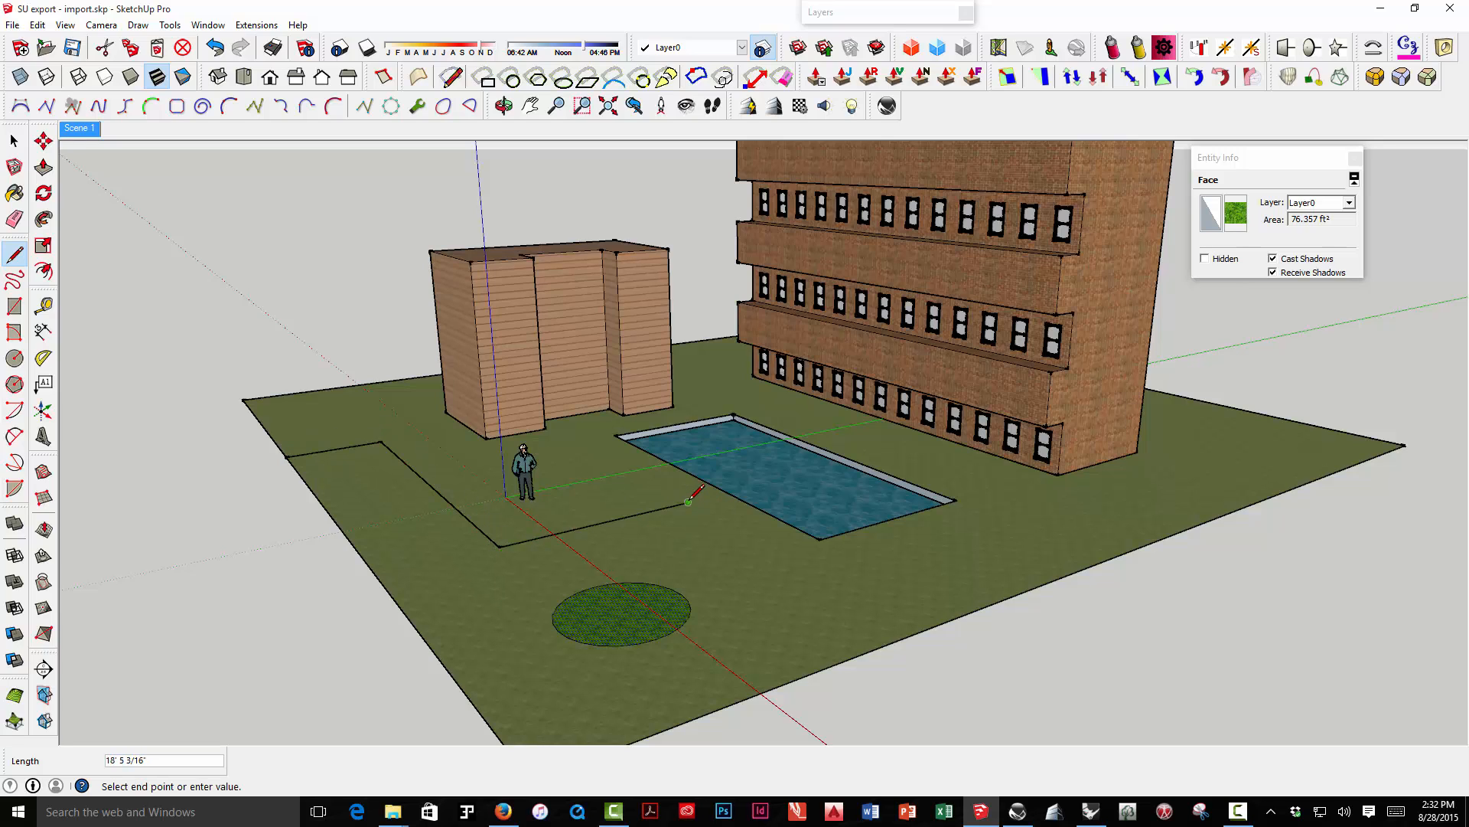
left_click(719, 521)
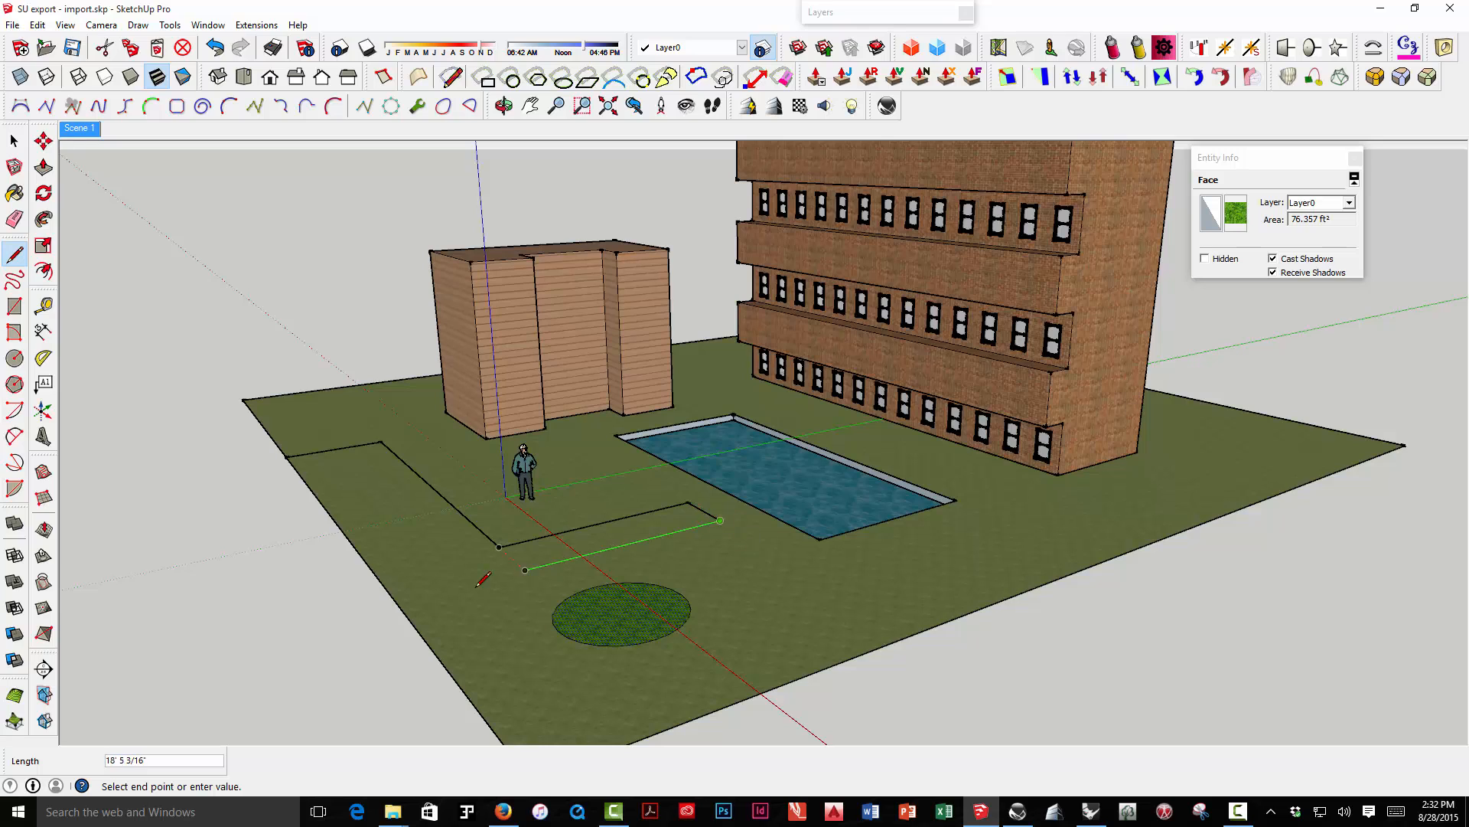
left_click(396, 603)
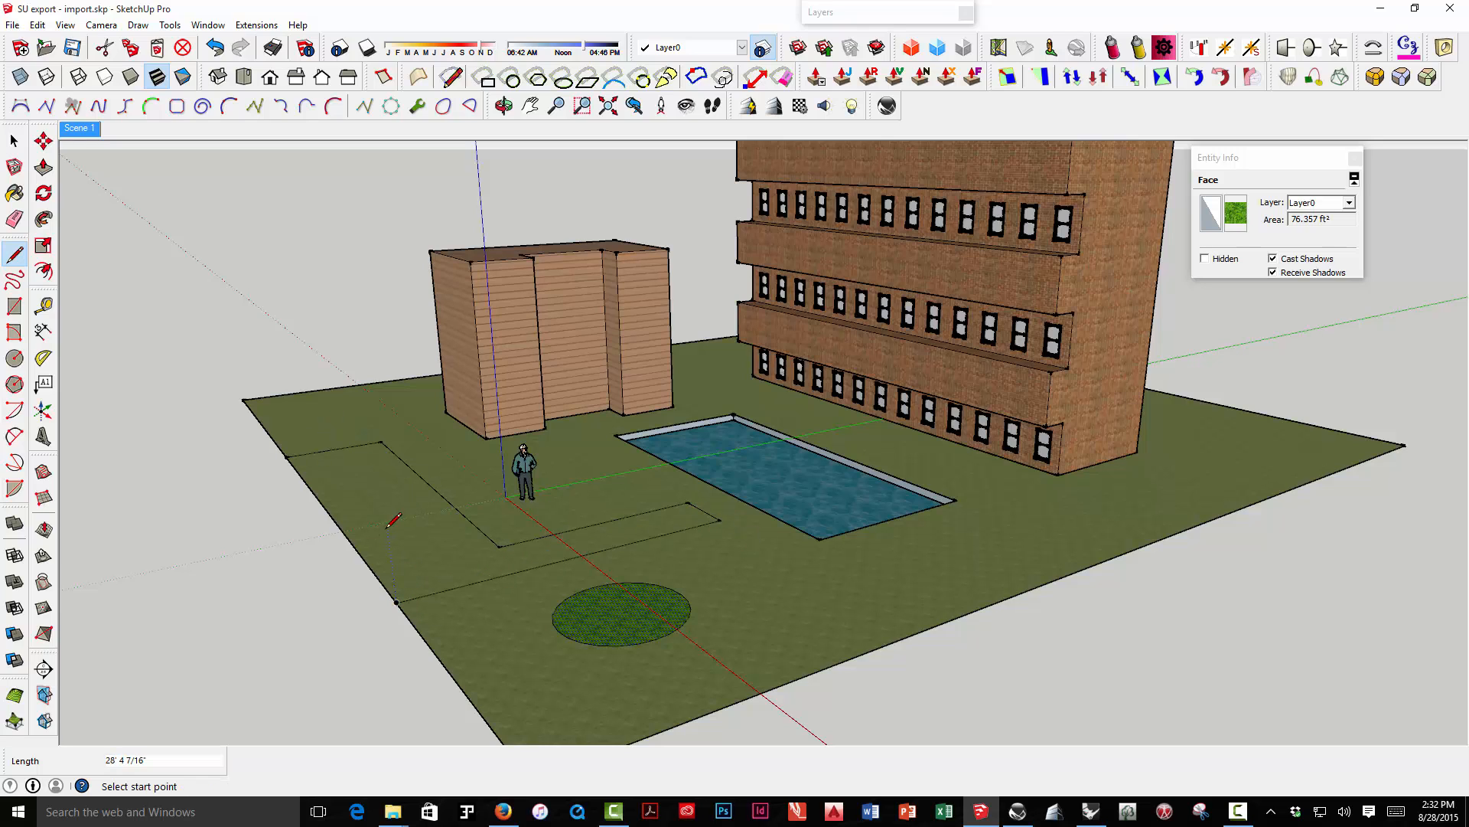
Paint the L-shaped ground face with Vegetation_Ivy_Hedera from the Vegetation materials and clear the selection
key("space")
left_click(405, 532)
key("b")
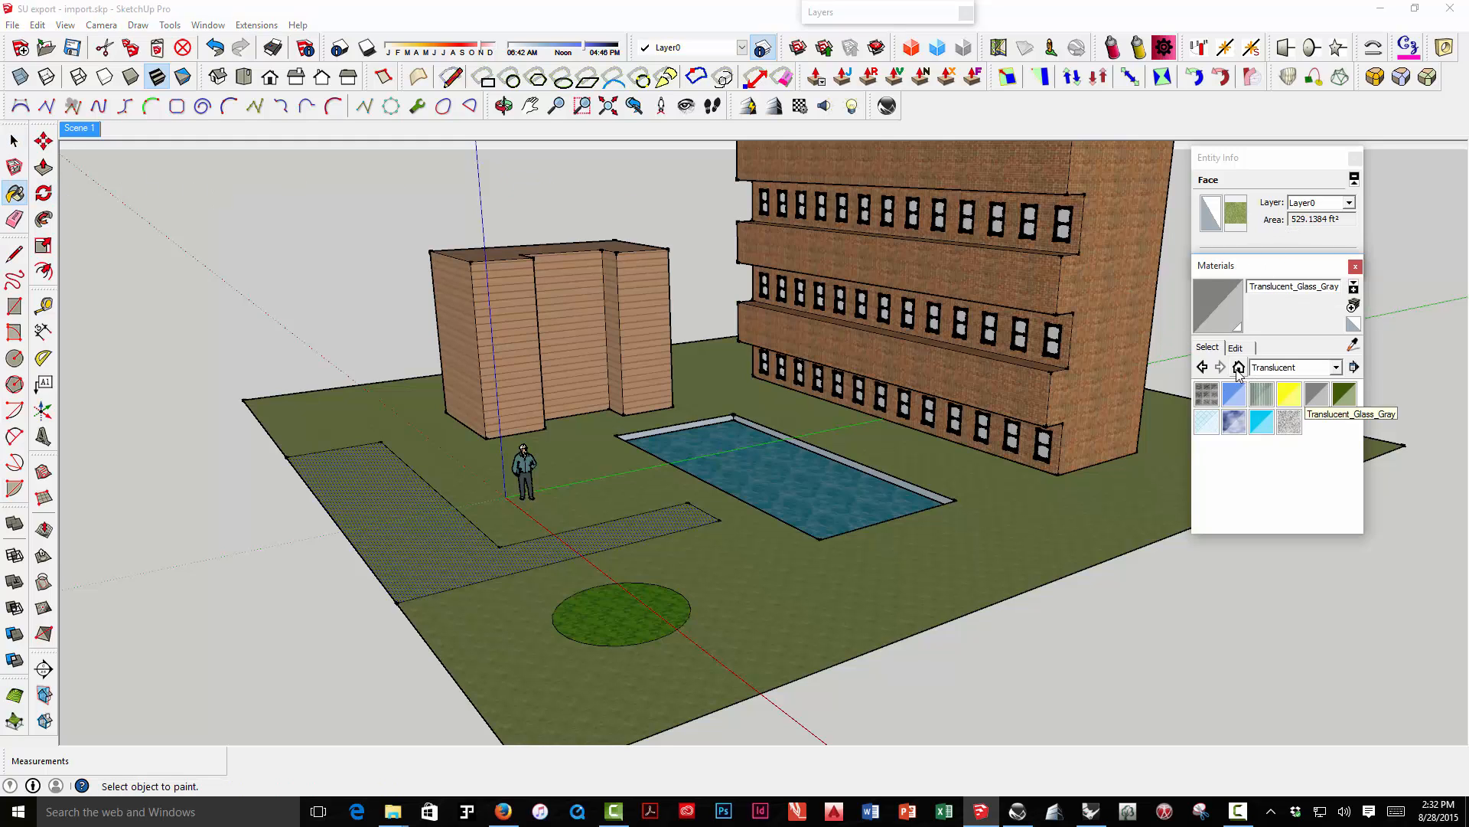
left_click(1337, 368)
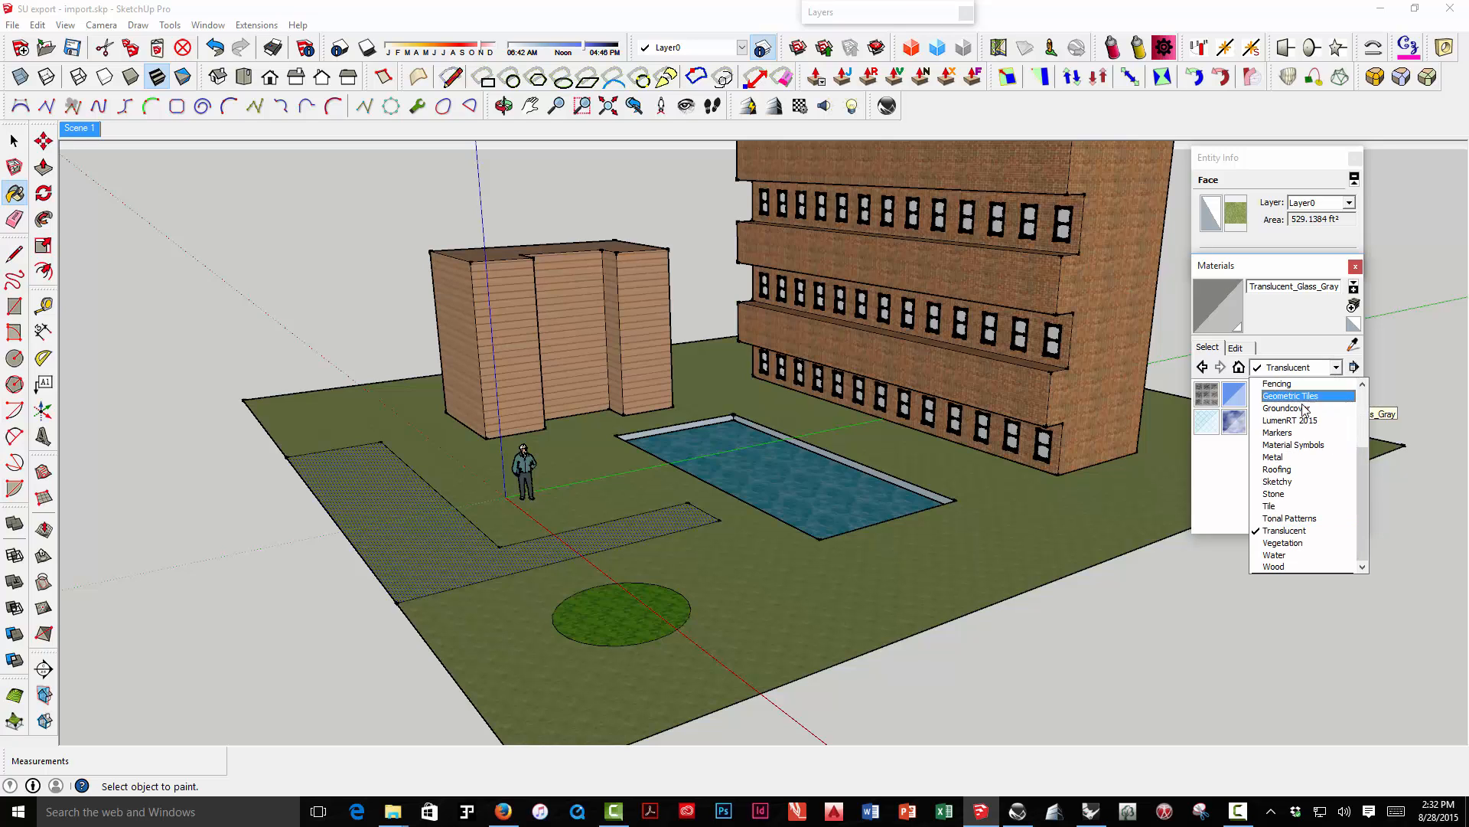
left_click(1305, 407)
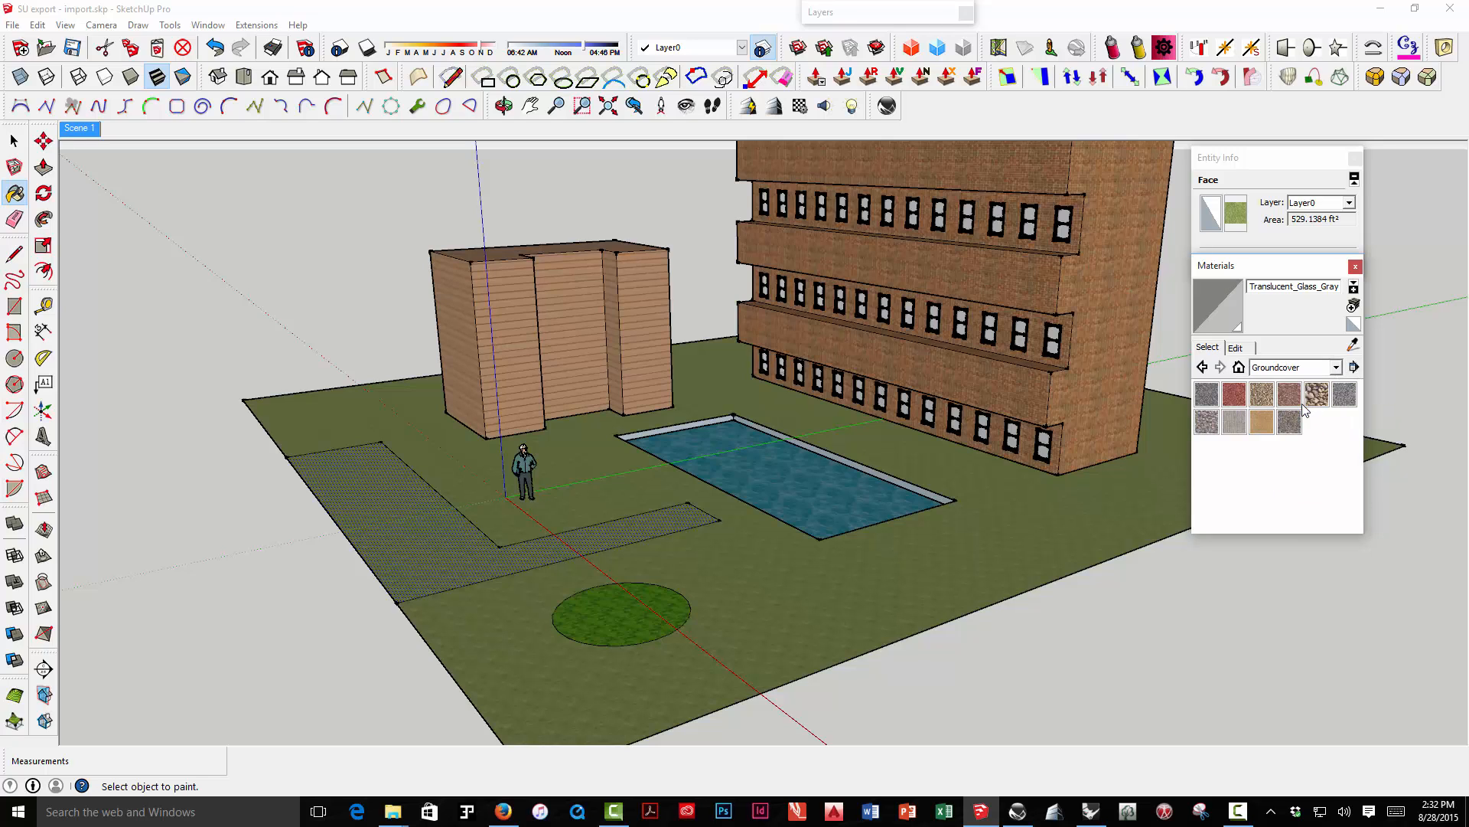
left_click(1336, 367)
left_click(1280, 546)
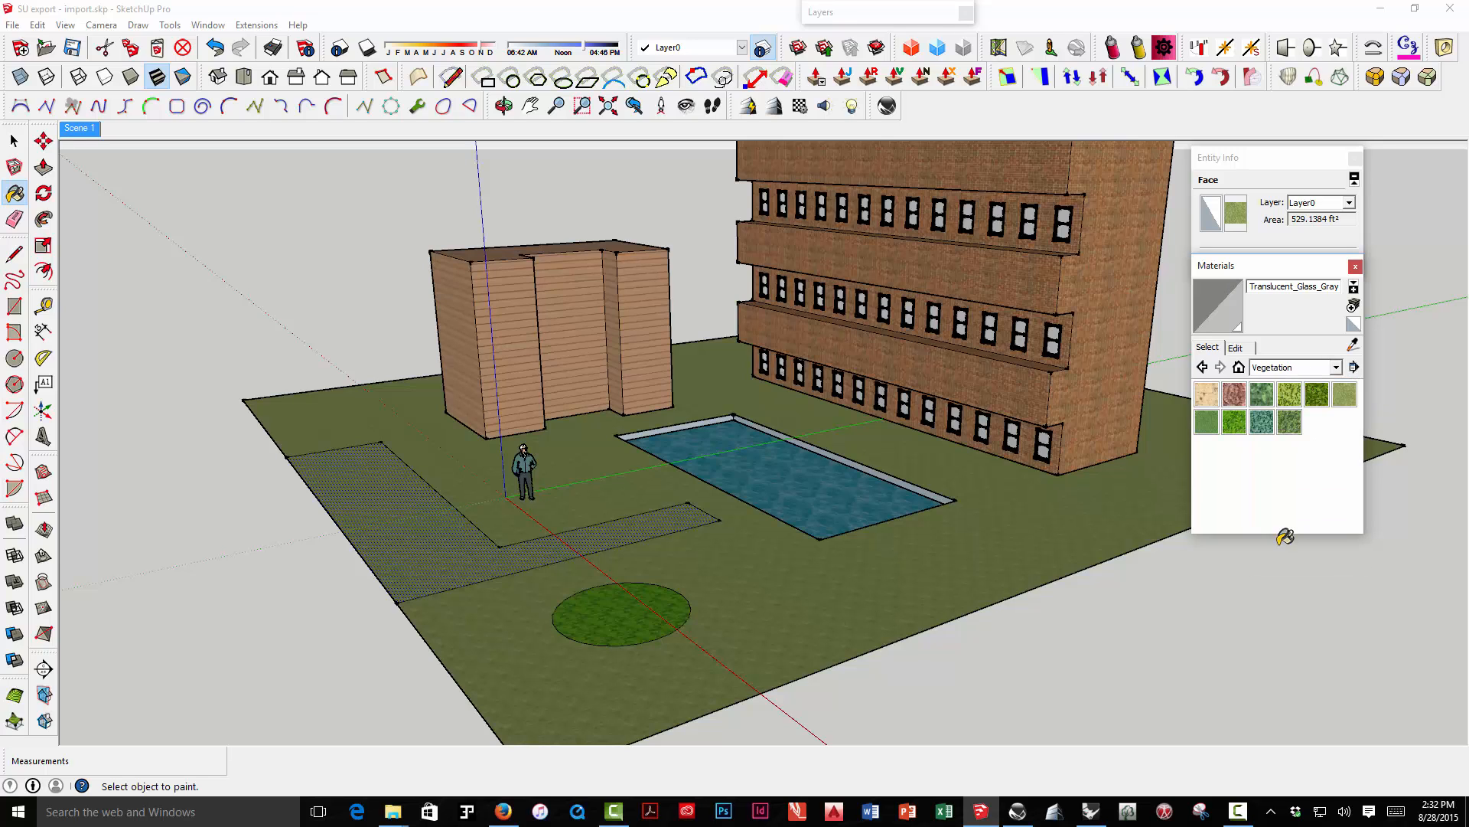
left_click(1262, 423)
left_click(404, 530)
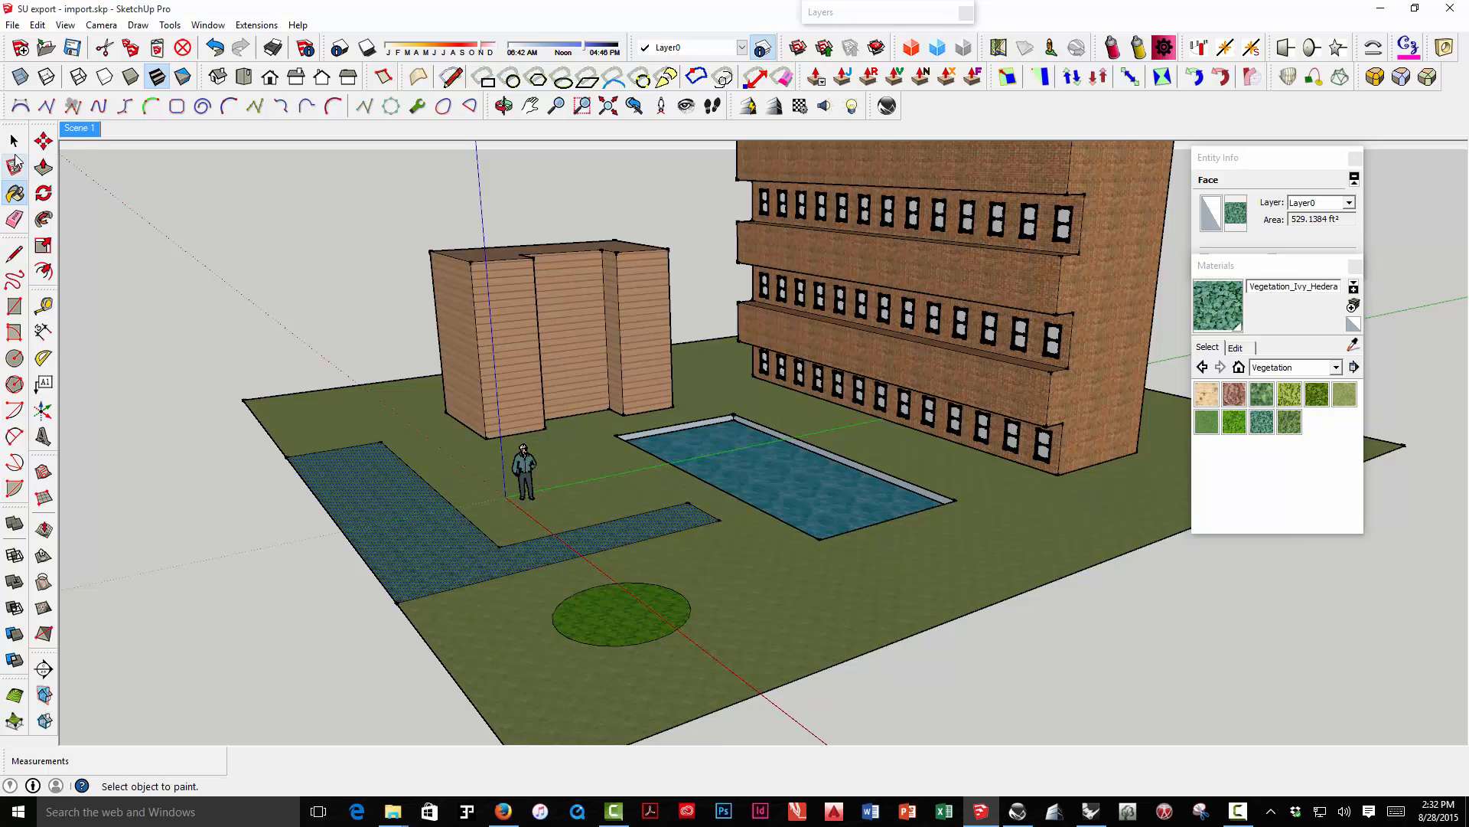
left_click(14, 141)
left_click(295, 283)
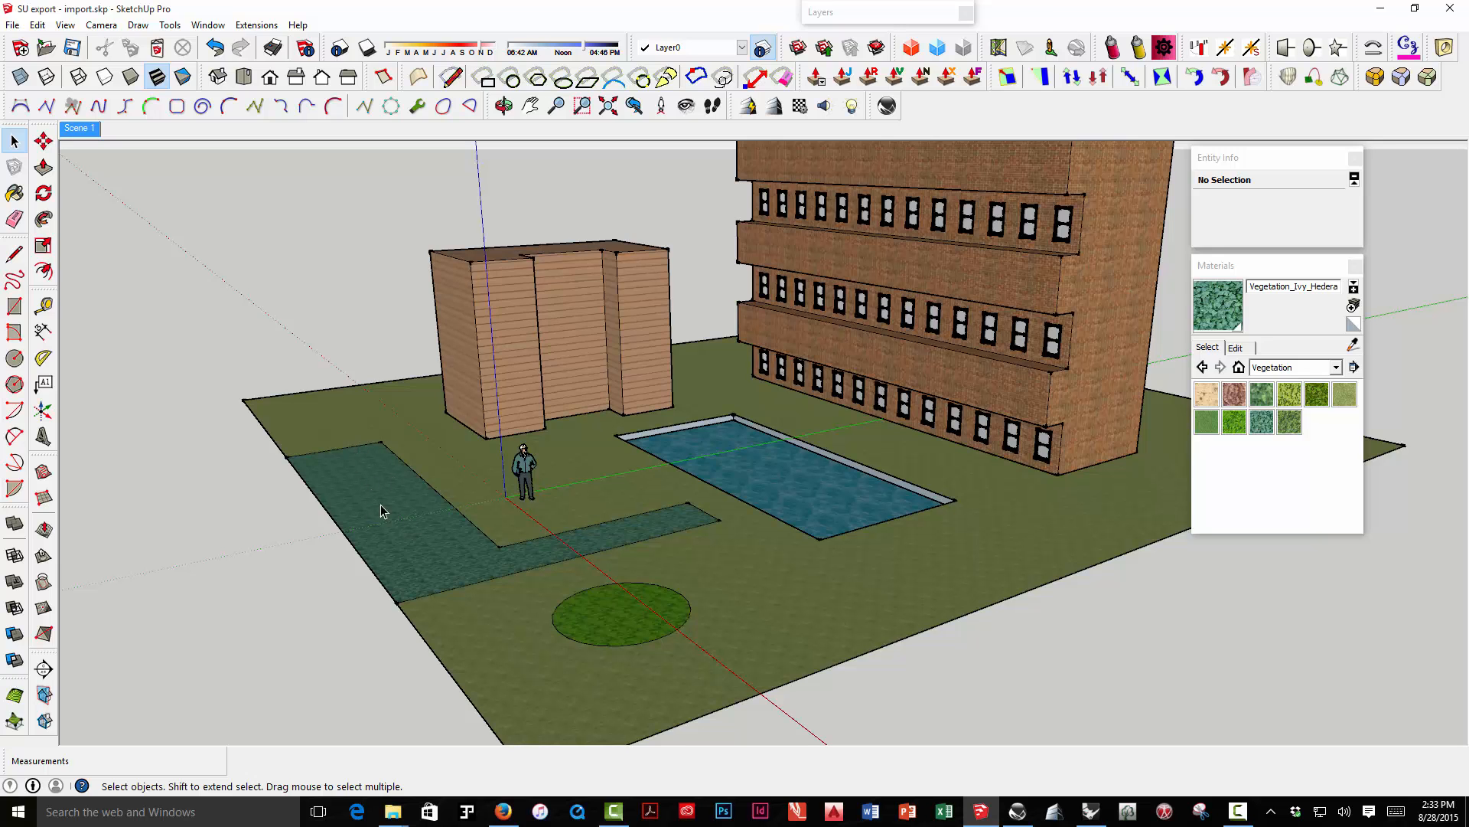
Select the main ground face to check its extent around the ivy bed and lawn circle, and clear the selection
middle_click_drag(674, 540, 696, 528)
scroll(700, 525, "up", 4)
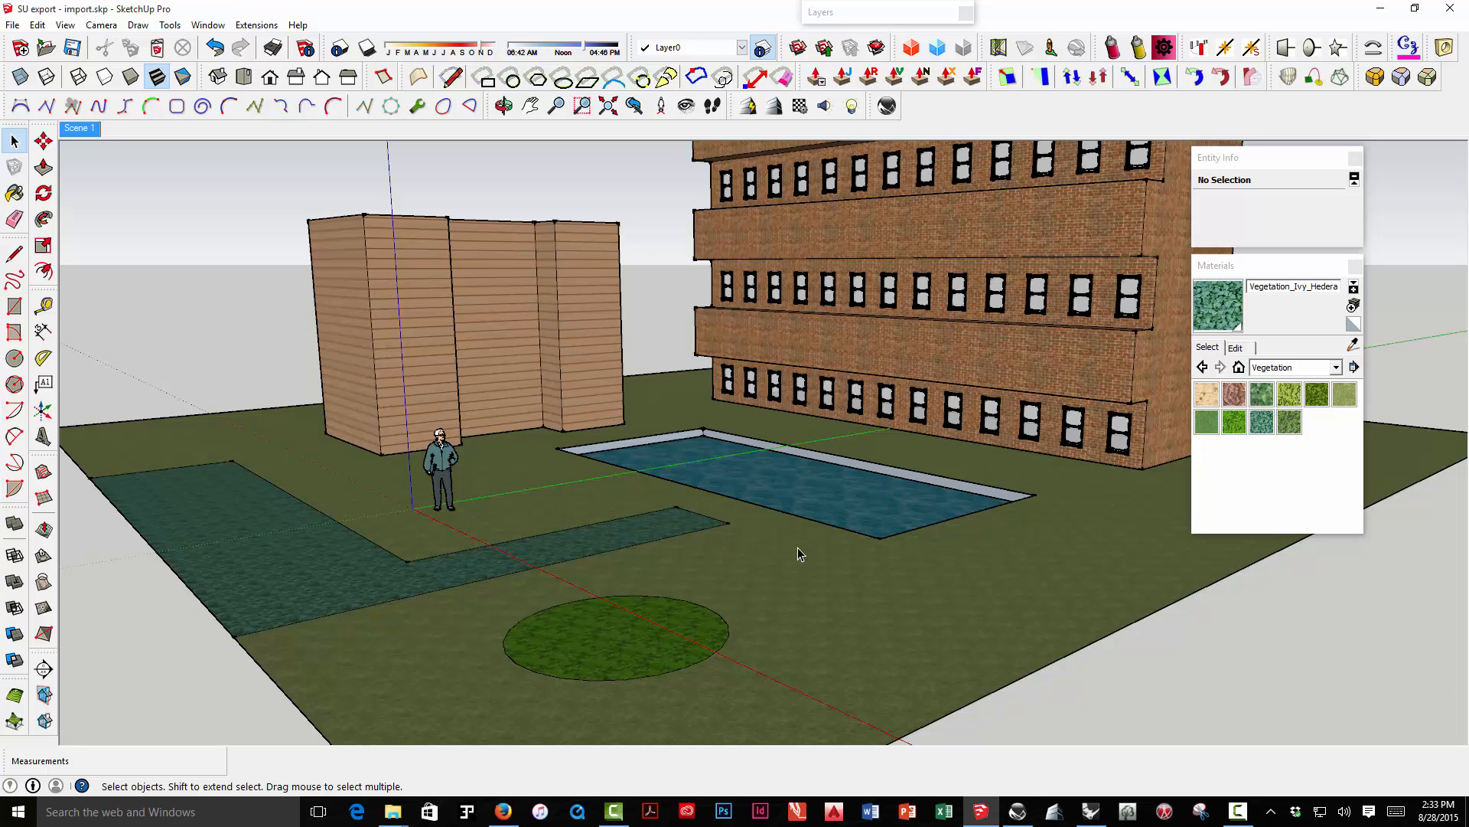
left_click(683, 527)
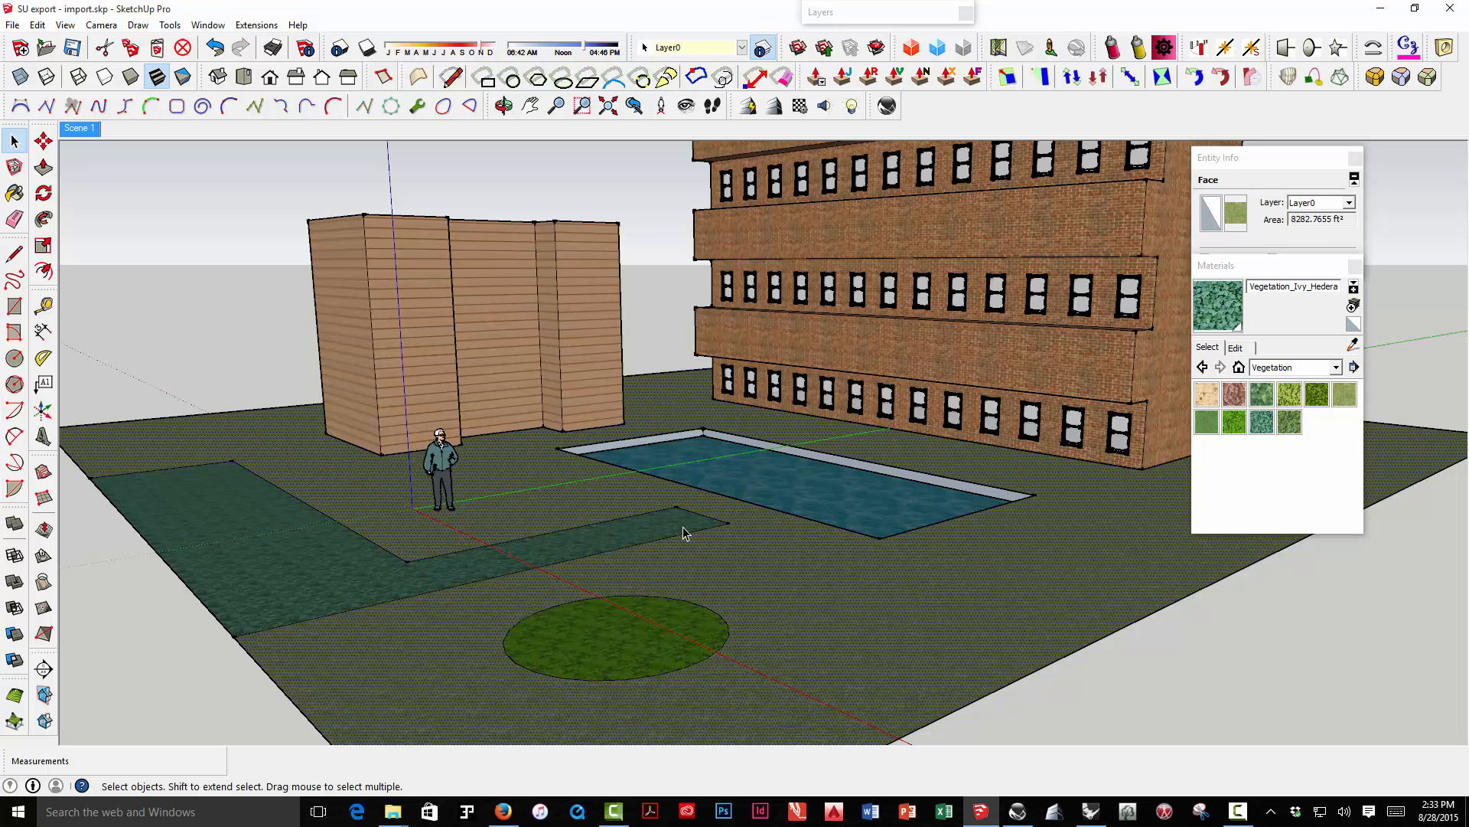
left_click(505, 528)
scroll(499, 534, "down", 2)
middle_click_drag(501, 527, 557, 539)
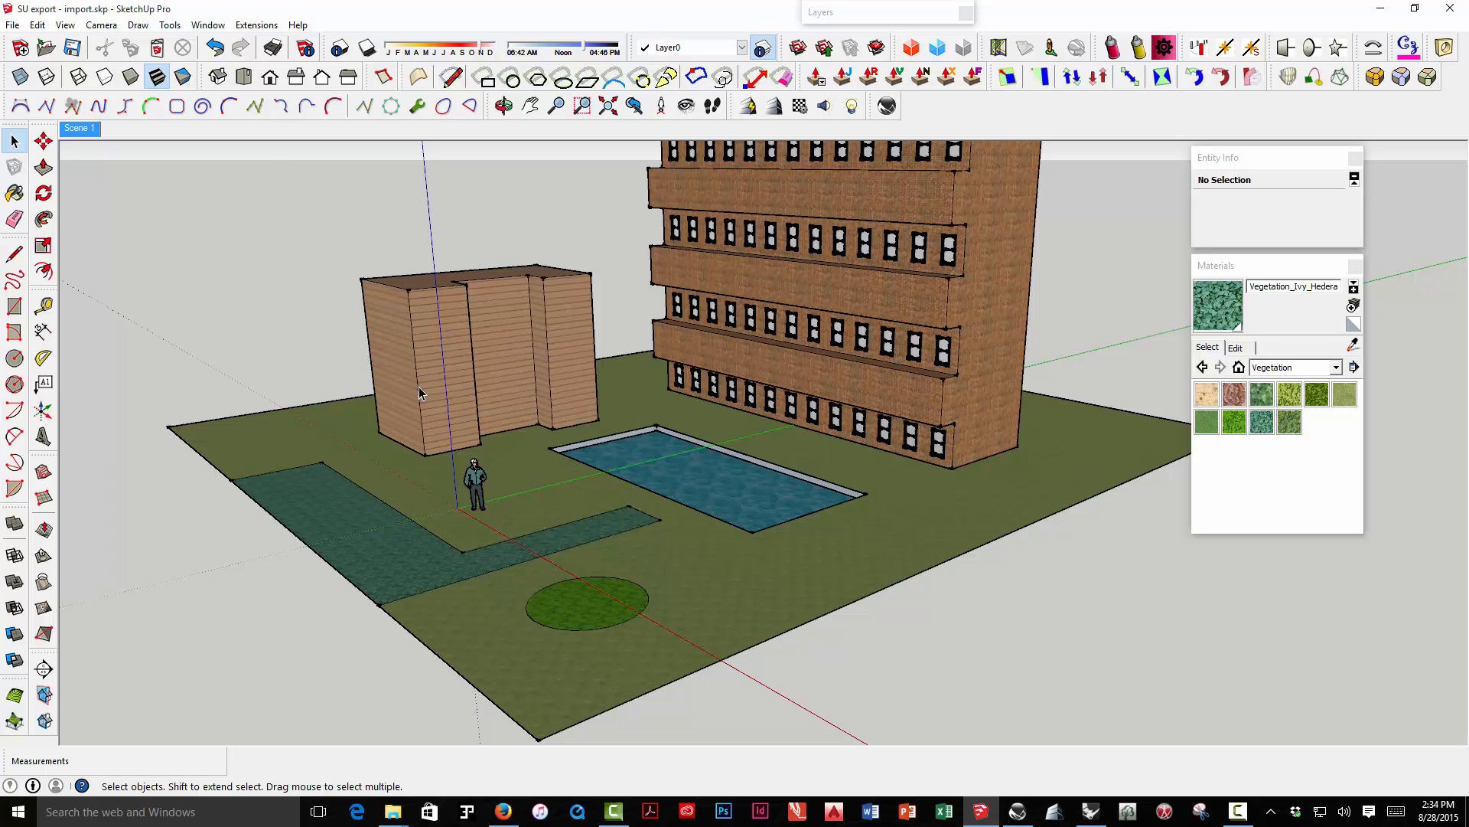
Look through the export and material commands offered by the Vue Exporter extension
left_click(257, 25)
mouse_move(231, 188)
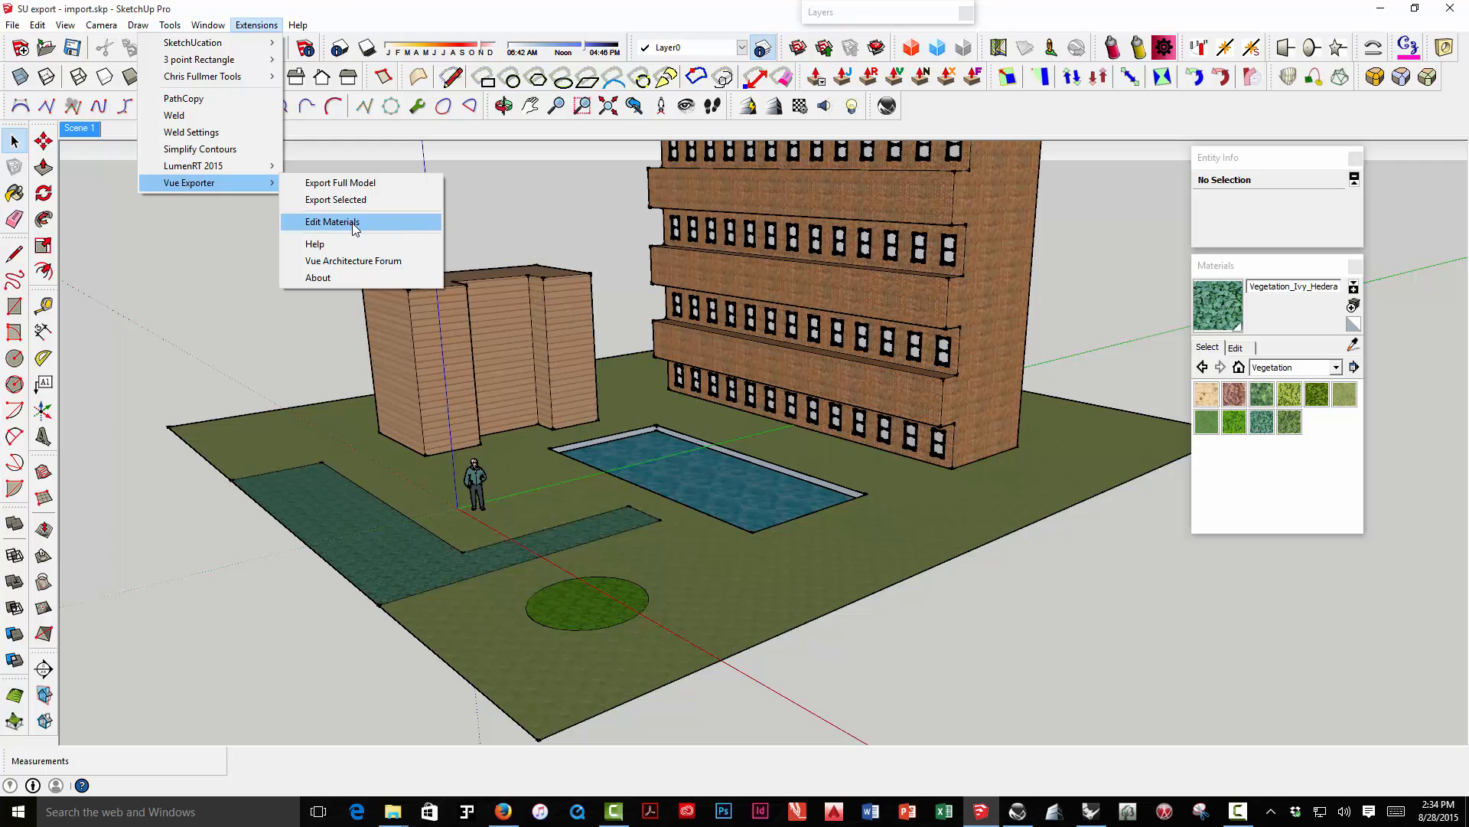
left_click(407, 202)
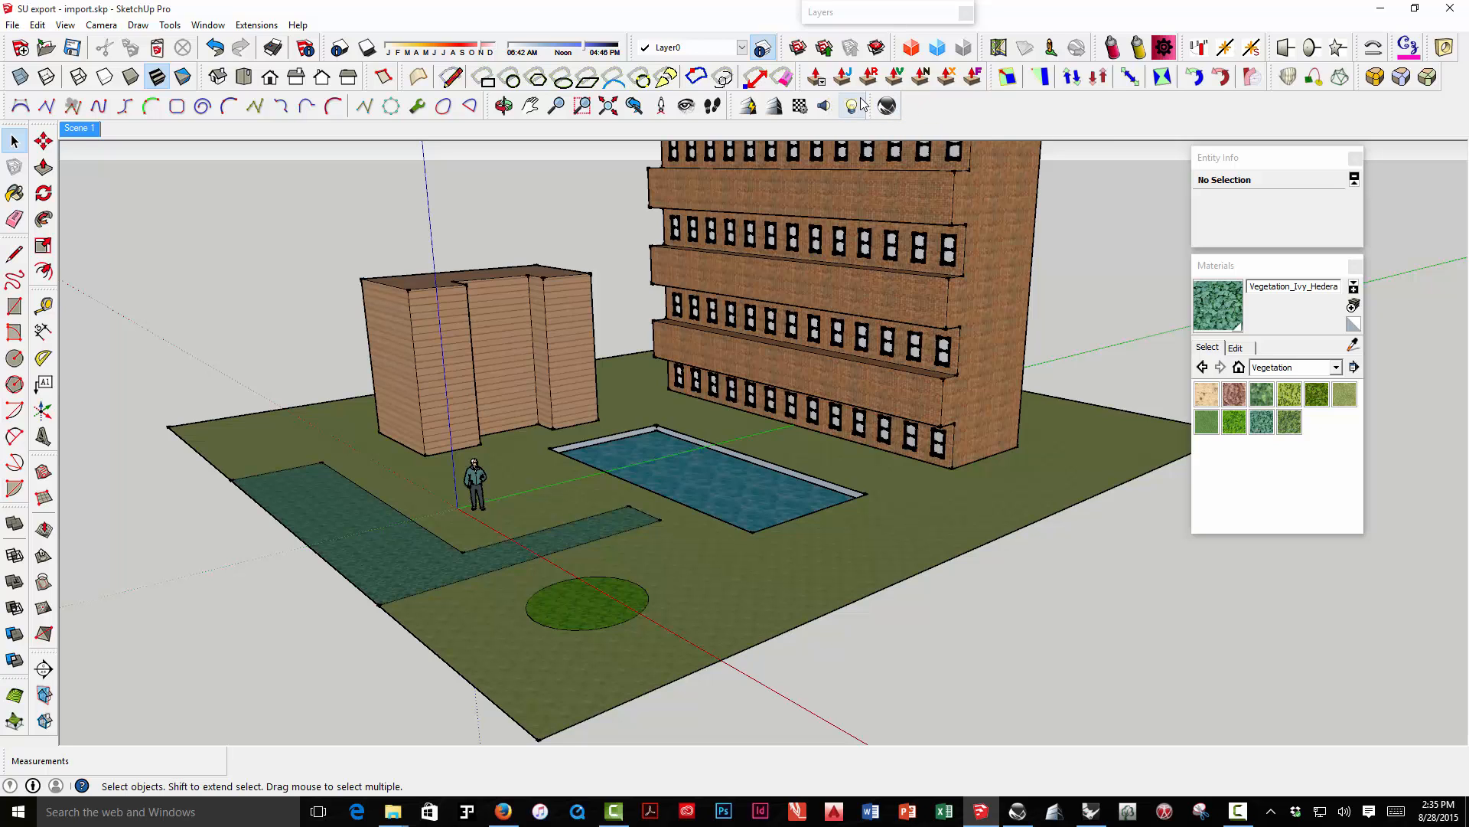
Export the model to Vue as SU export - import-revised.vob and dismiss the export report
left_click(885, 107)
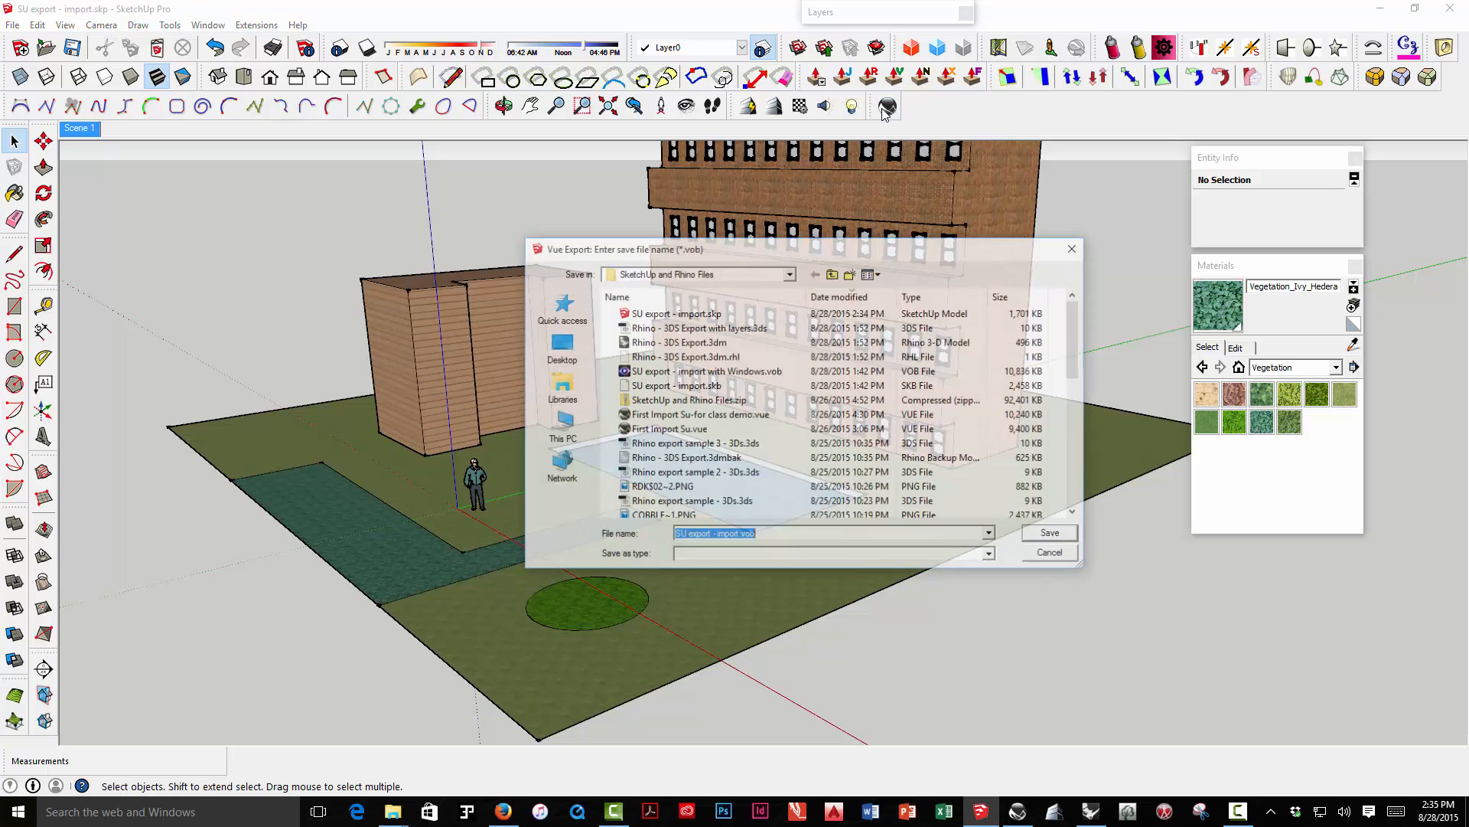
left_click(738, 536)
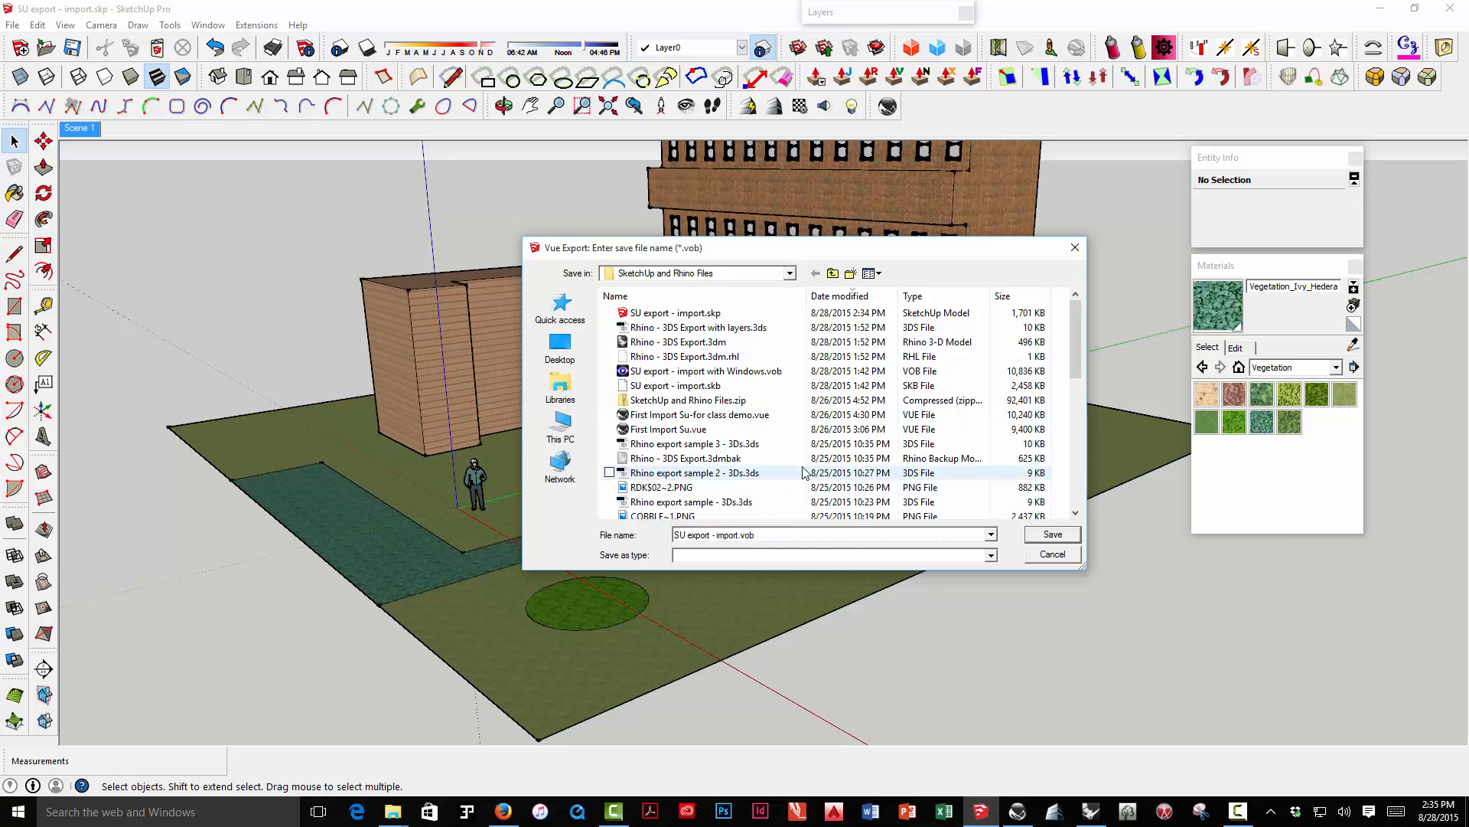
type("-revise")
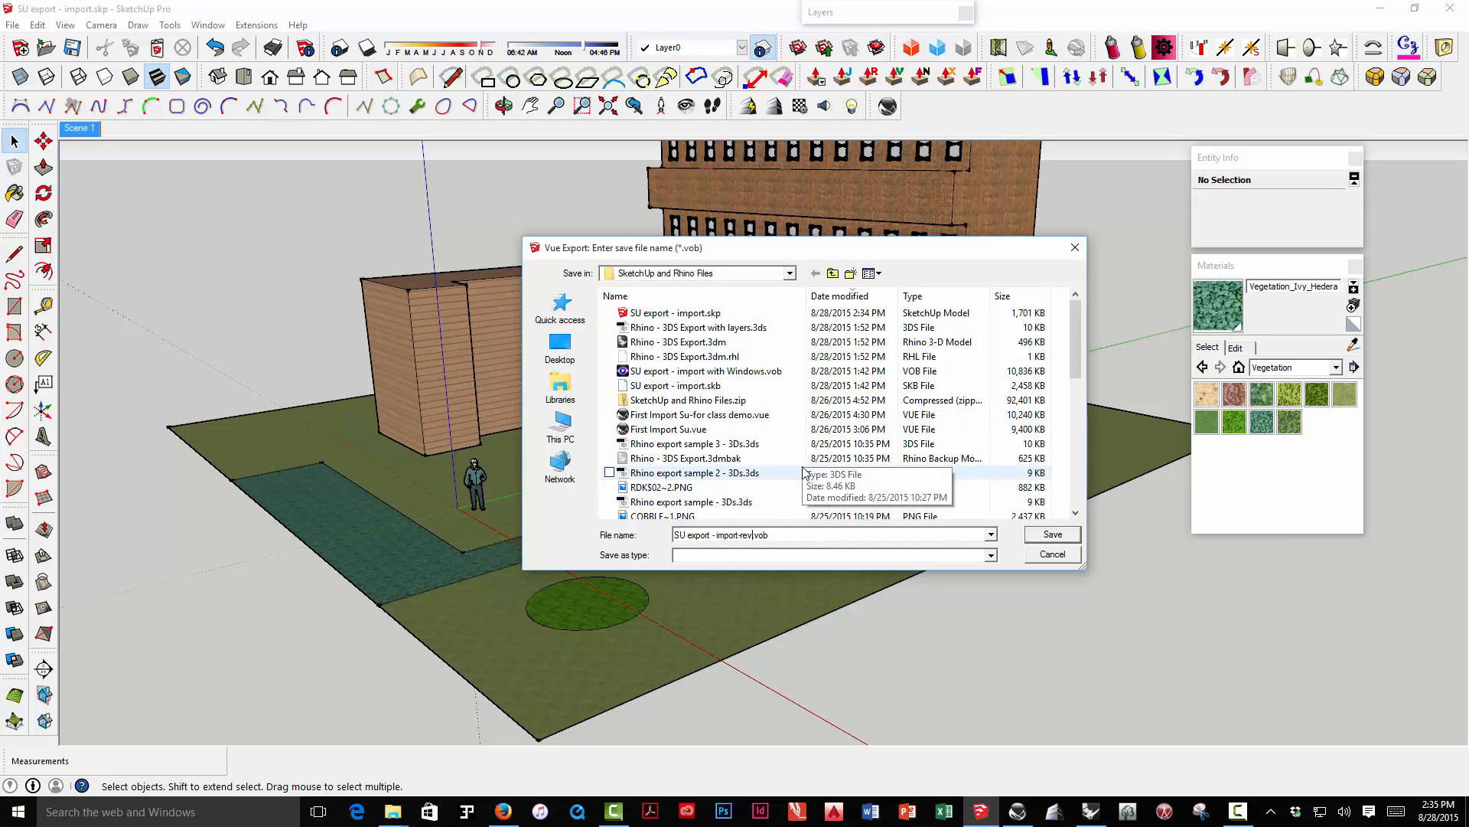
type("d")
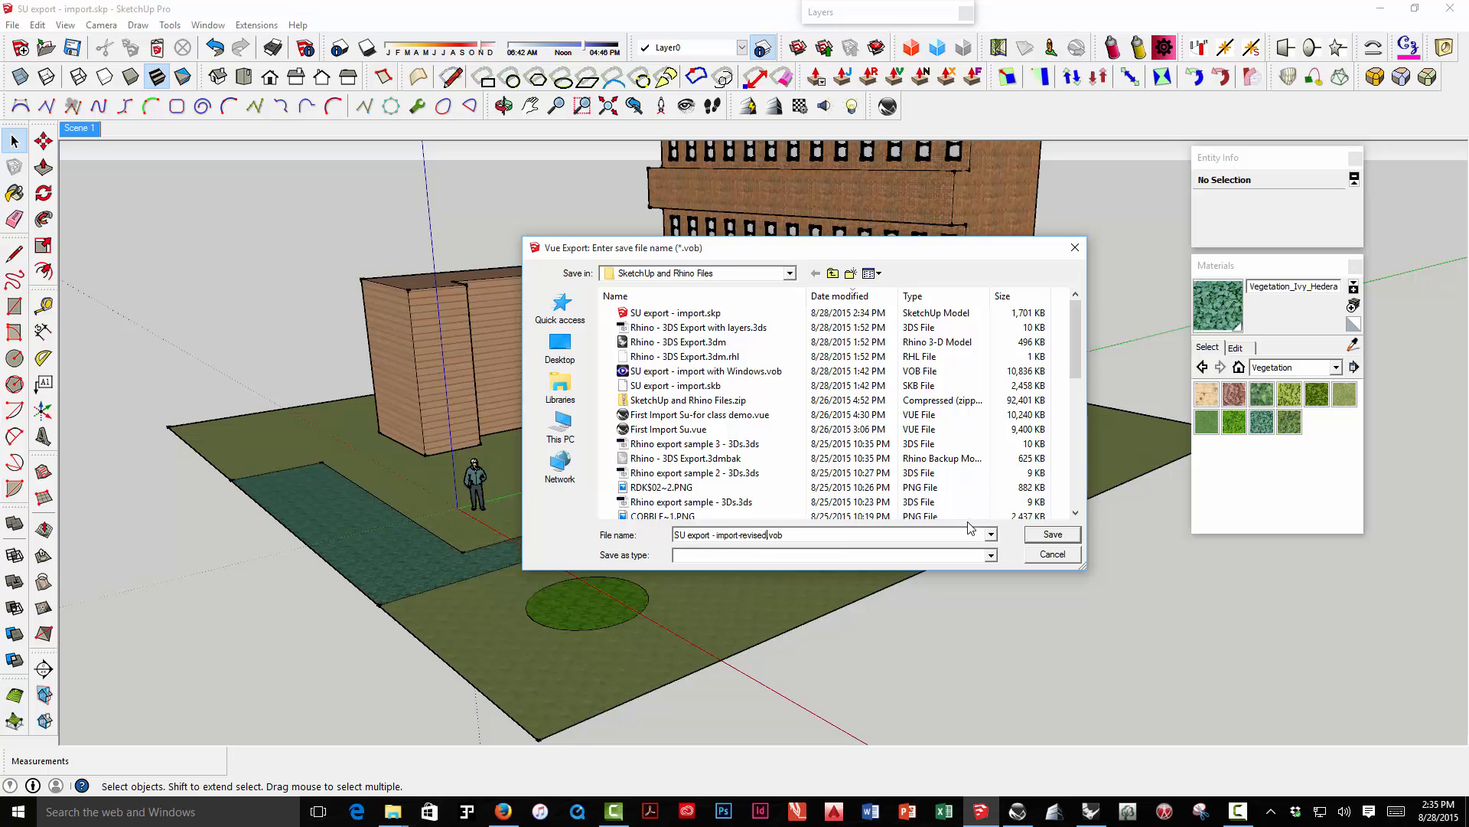
left_click(1027, 532)
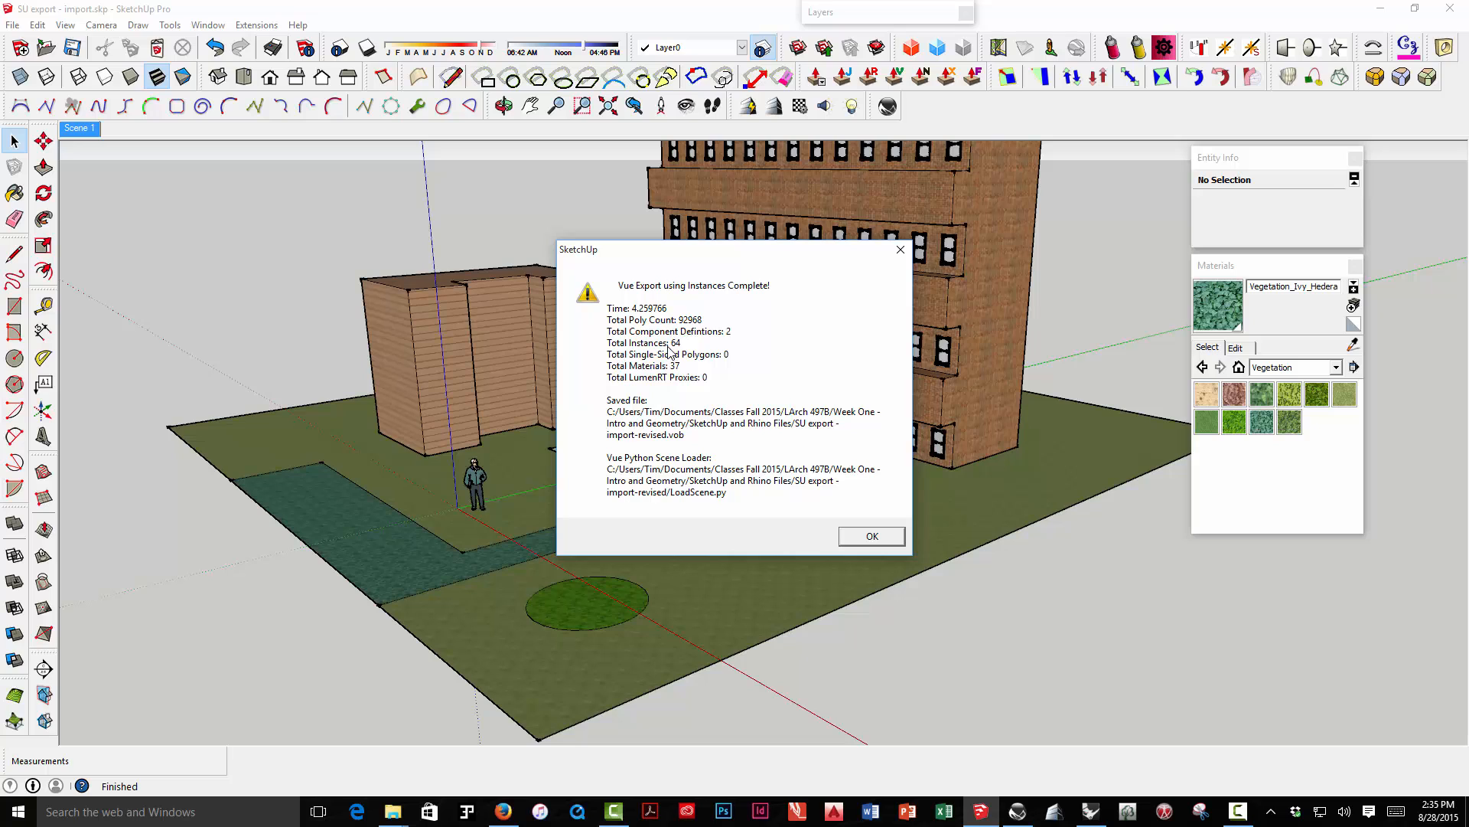
left_click(871, 538)
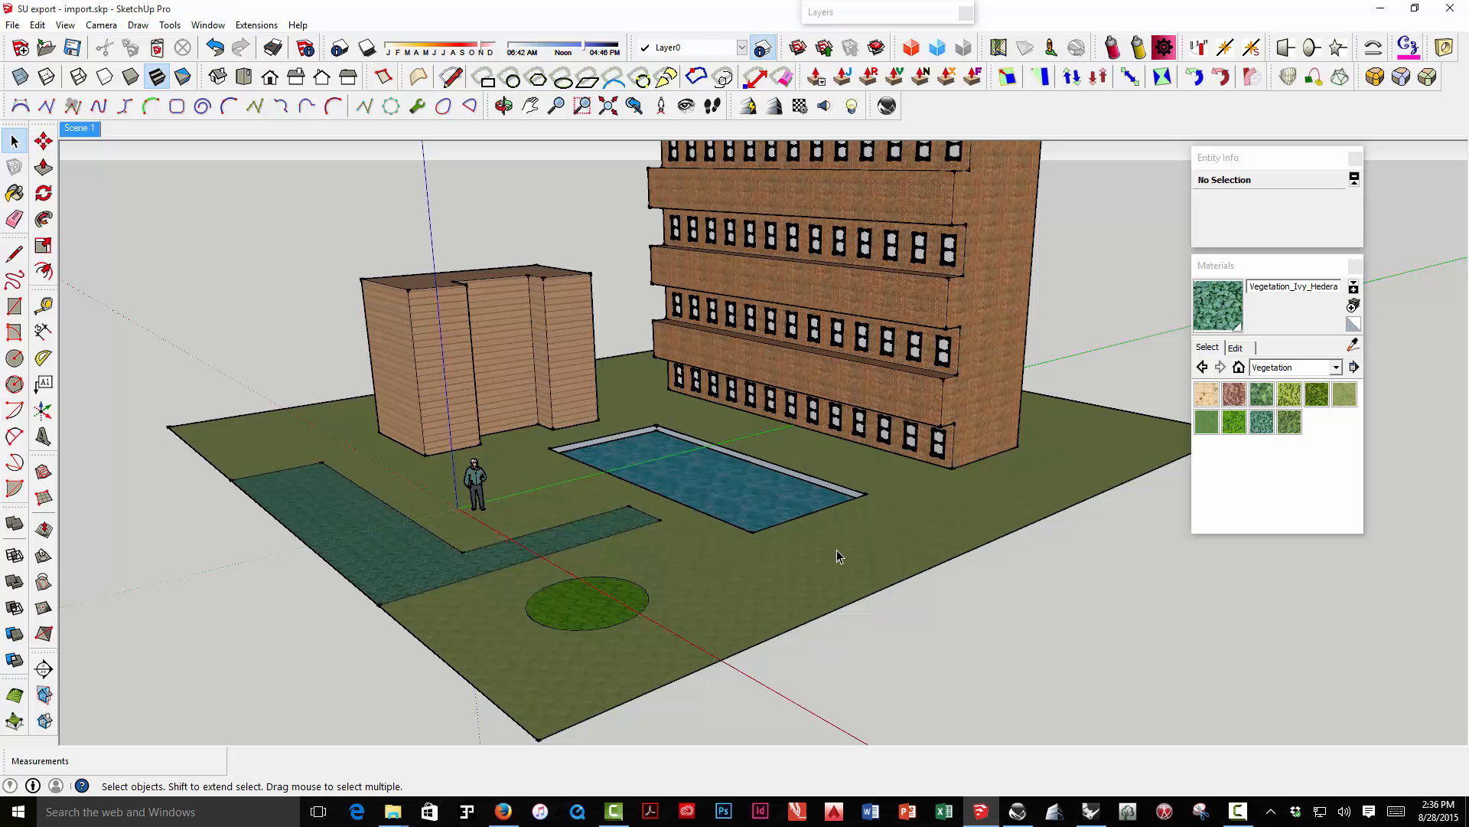
Switch to the Rhino model, select the tall stone building's two extrusions to examine their material, and clear the selection
left_click(1093, 813)
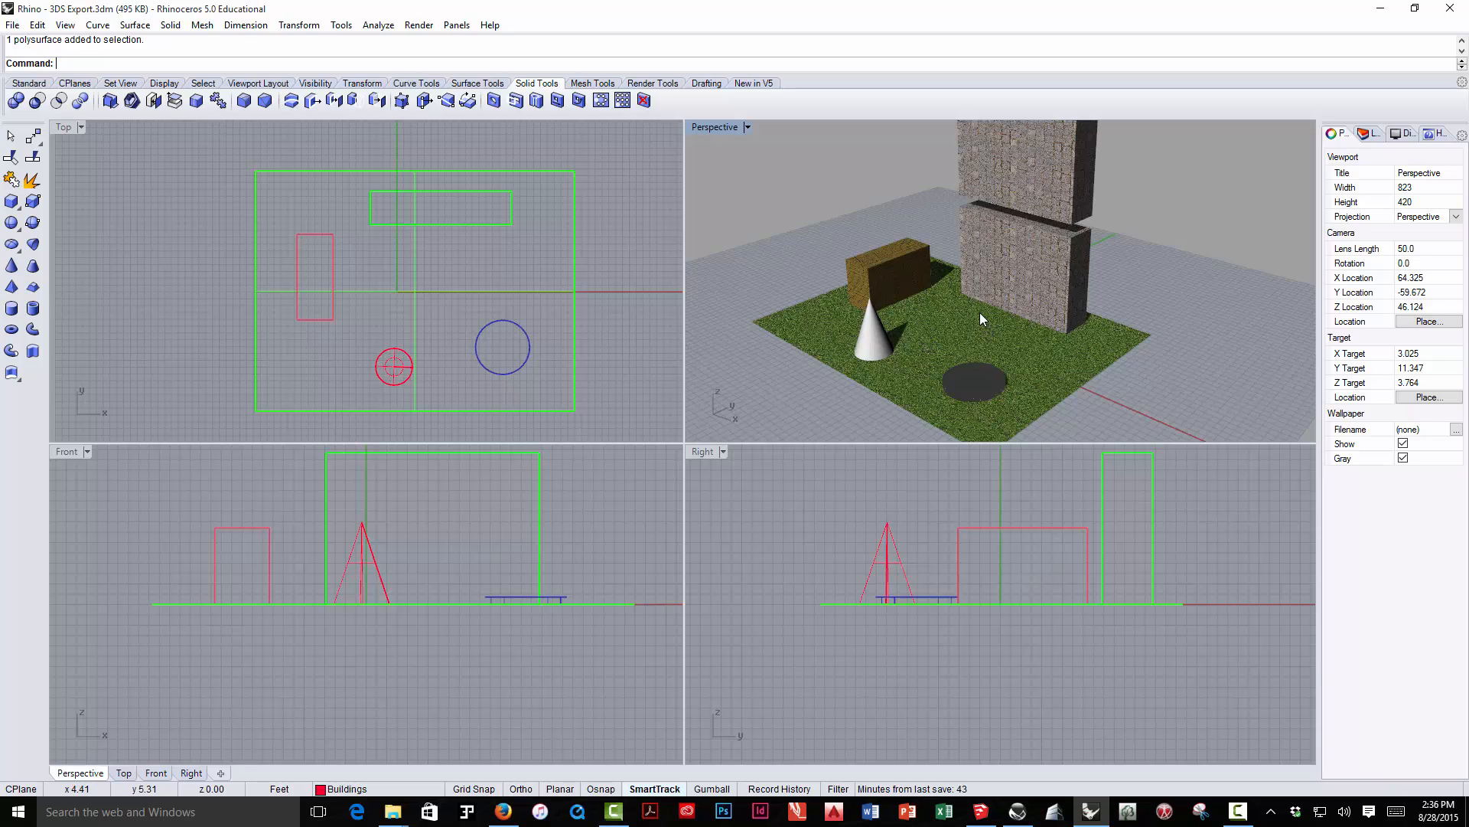
left_click(1016, 272)
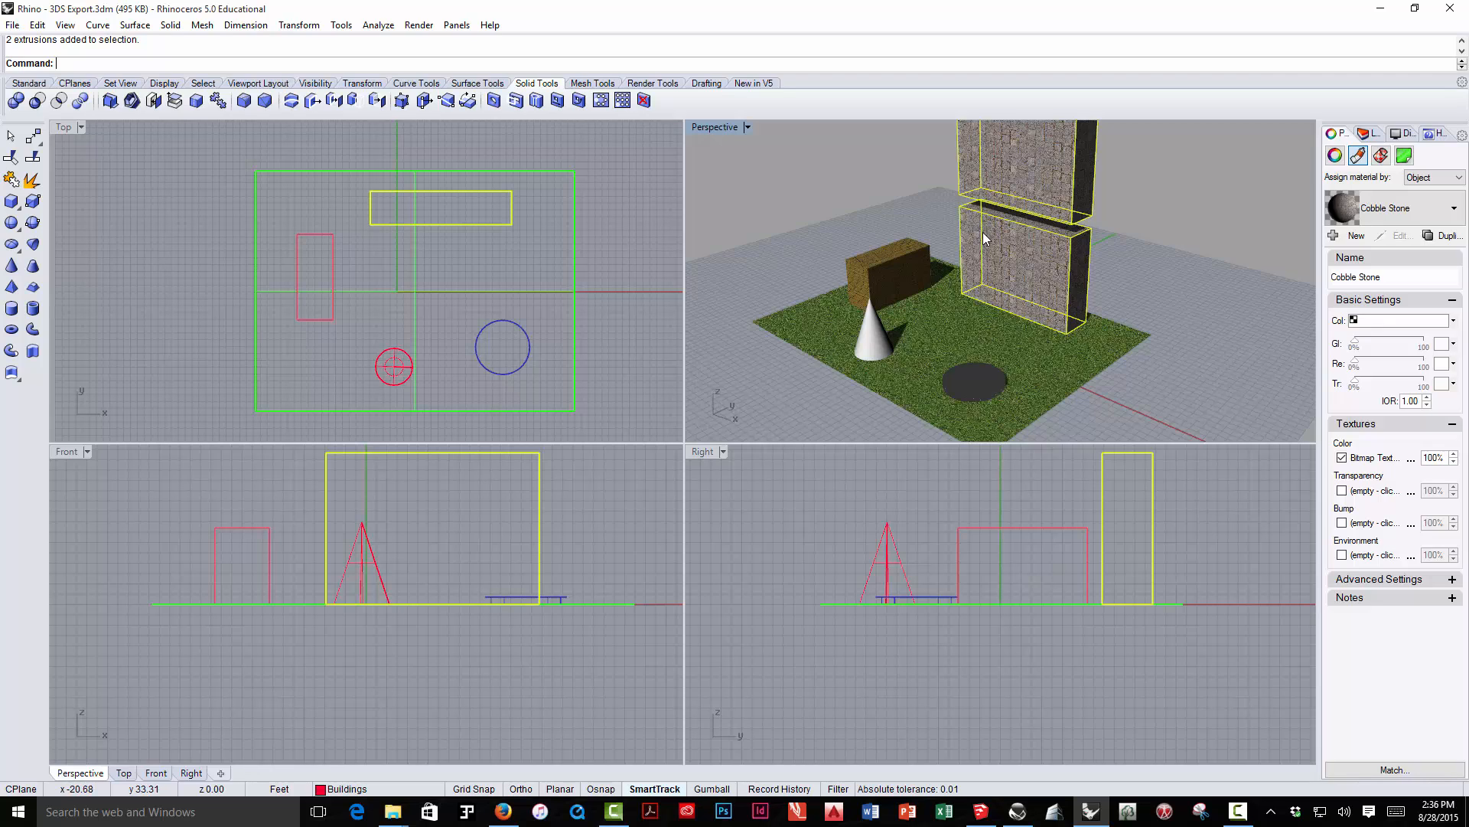
left_click(1101, 240)
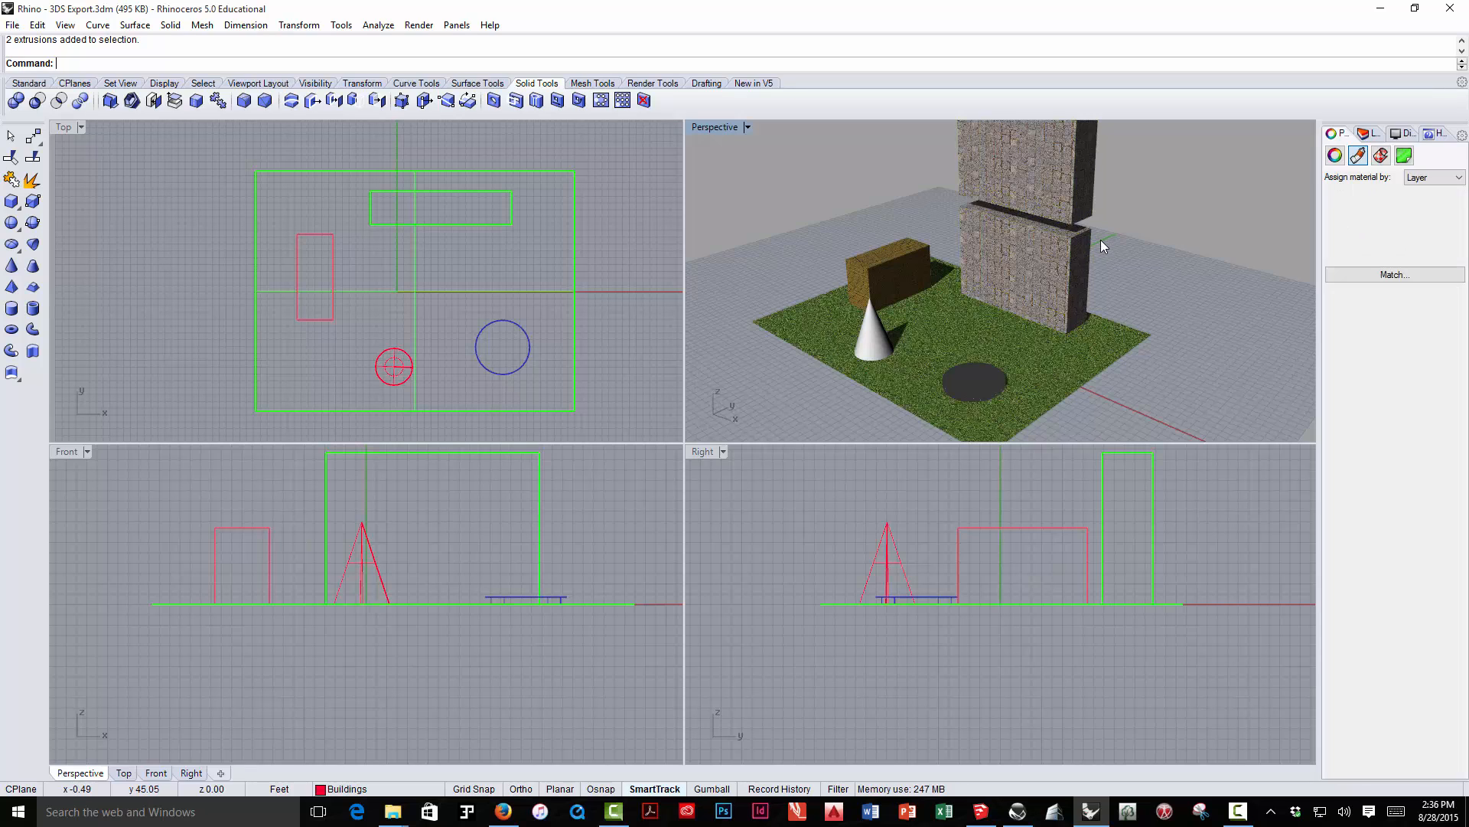
Select the tall stone building's two extrusions and examine their object name and properties
left_click(1067, 241)
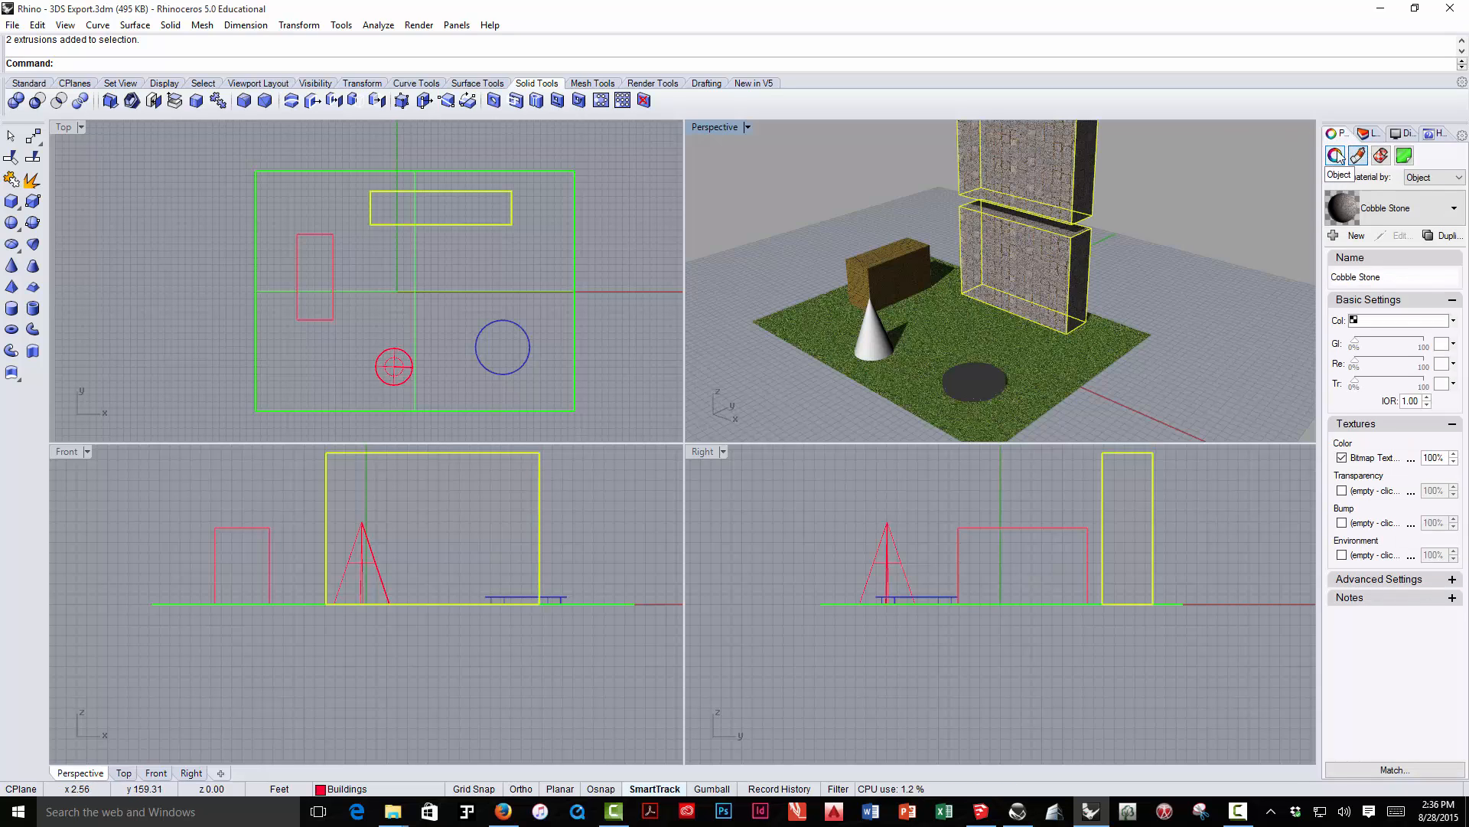
left_click(1335, 155)
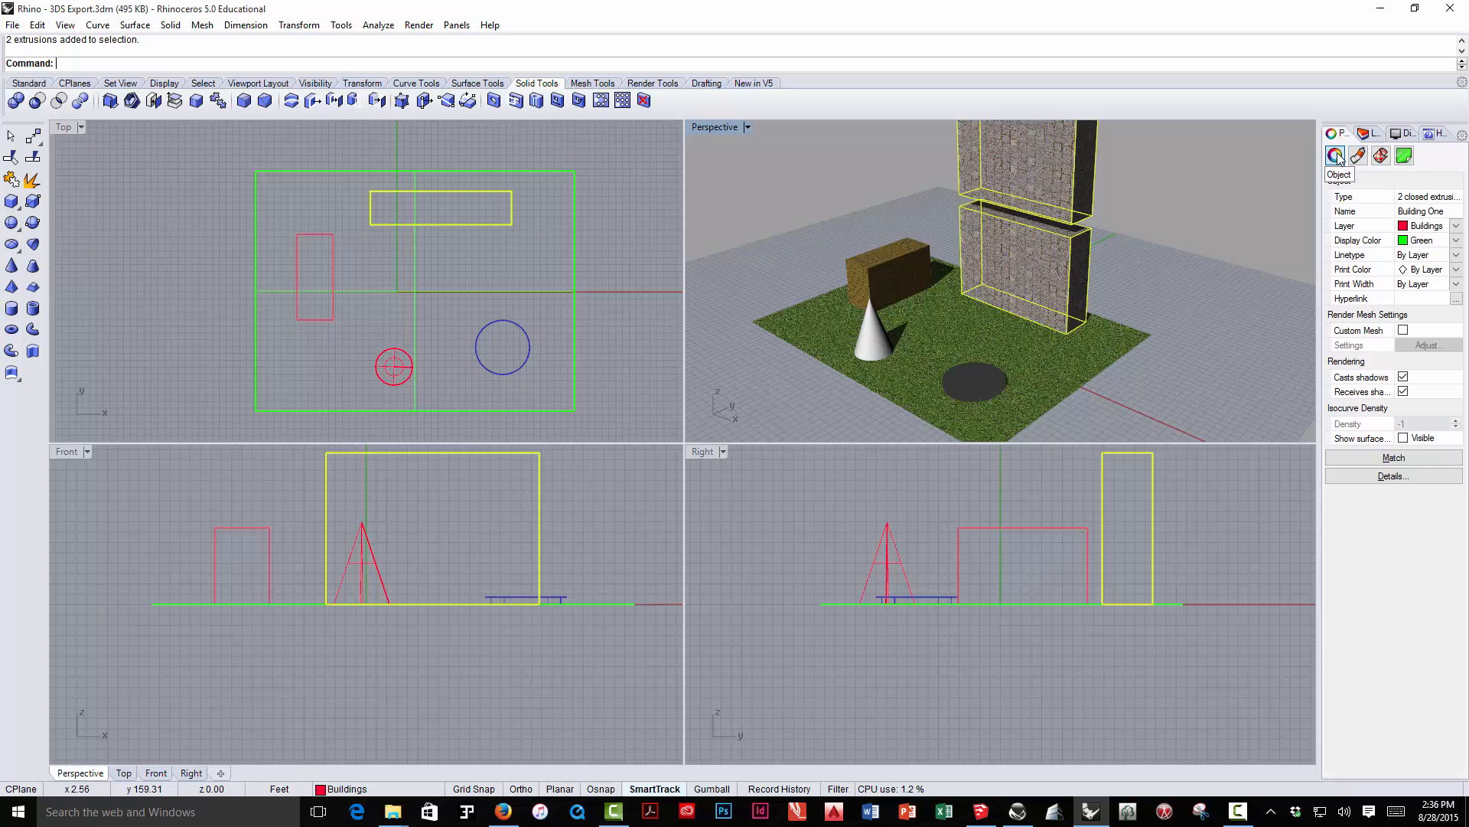
left_click(1443, 212)
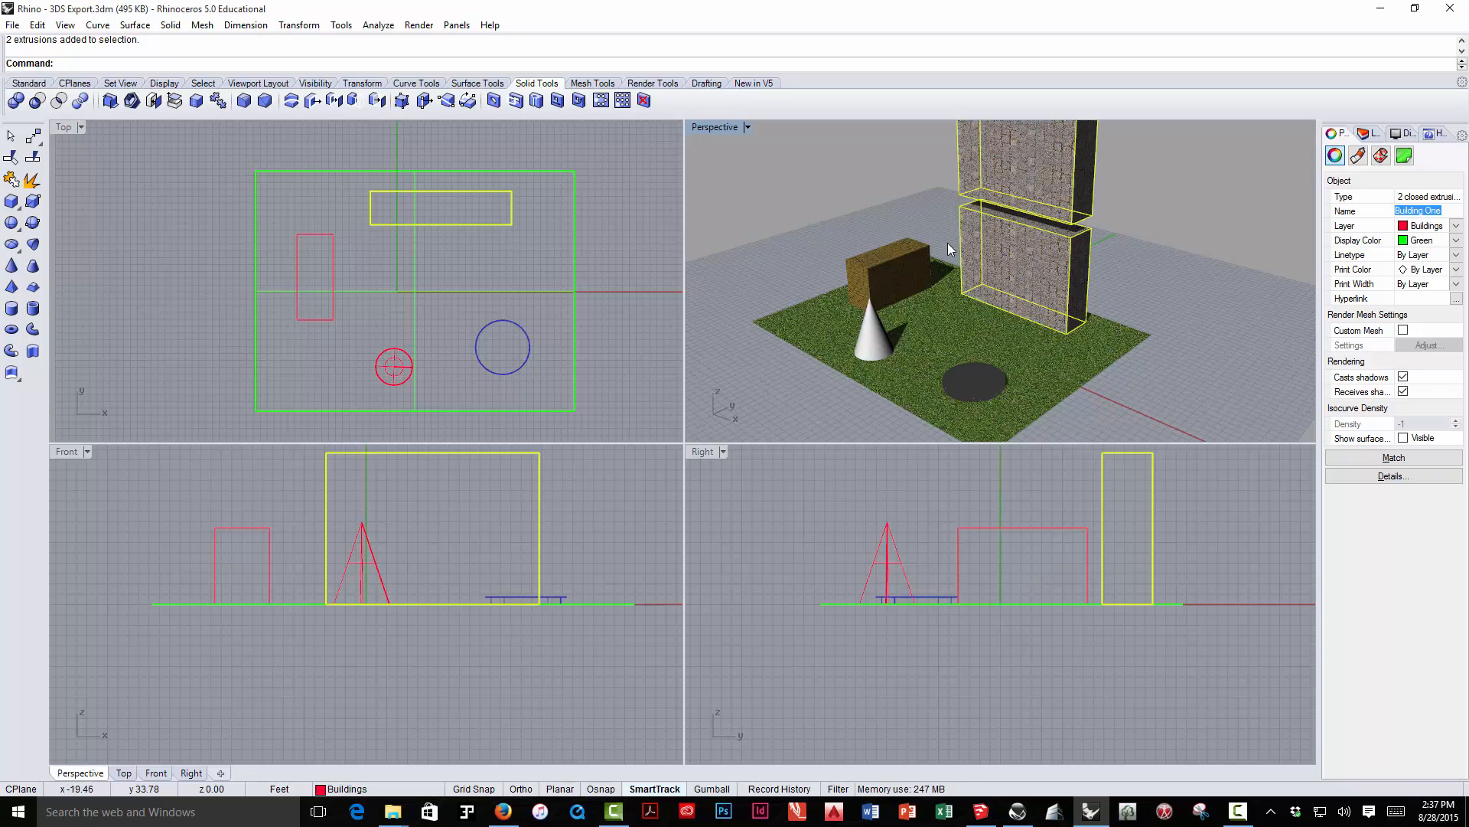
Select the smaller wooden building and the grass surface to examine their object names, clear the selection, and check the layer list
left_click(917, 250)
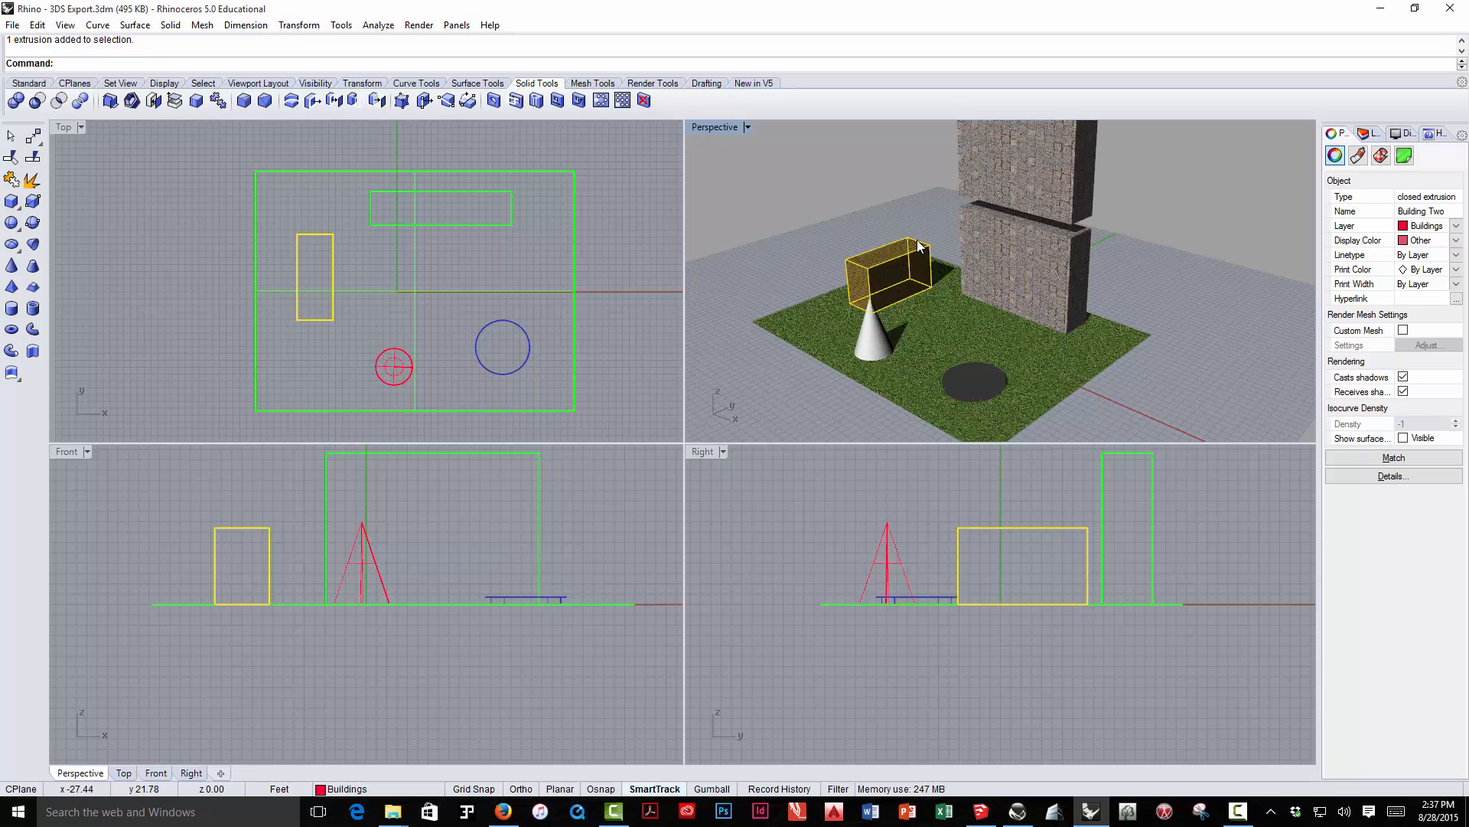
left_click(1107, 346)
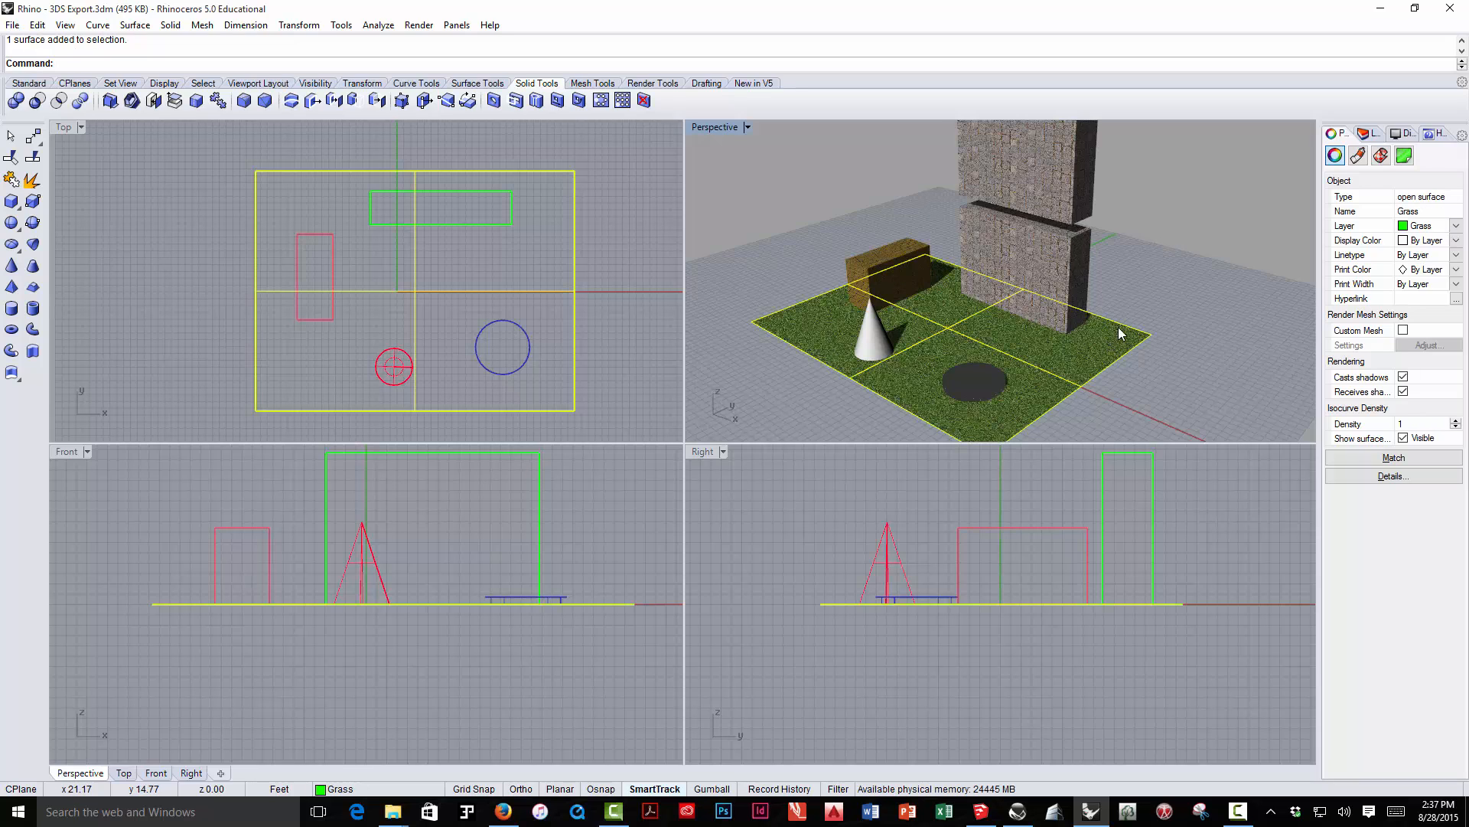
left_click(1183, 262)
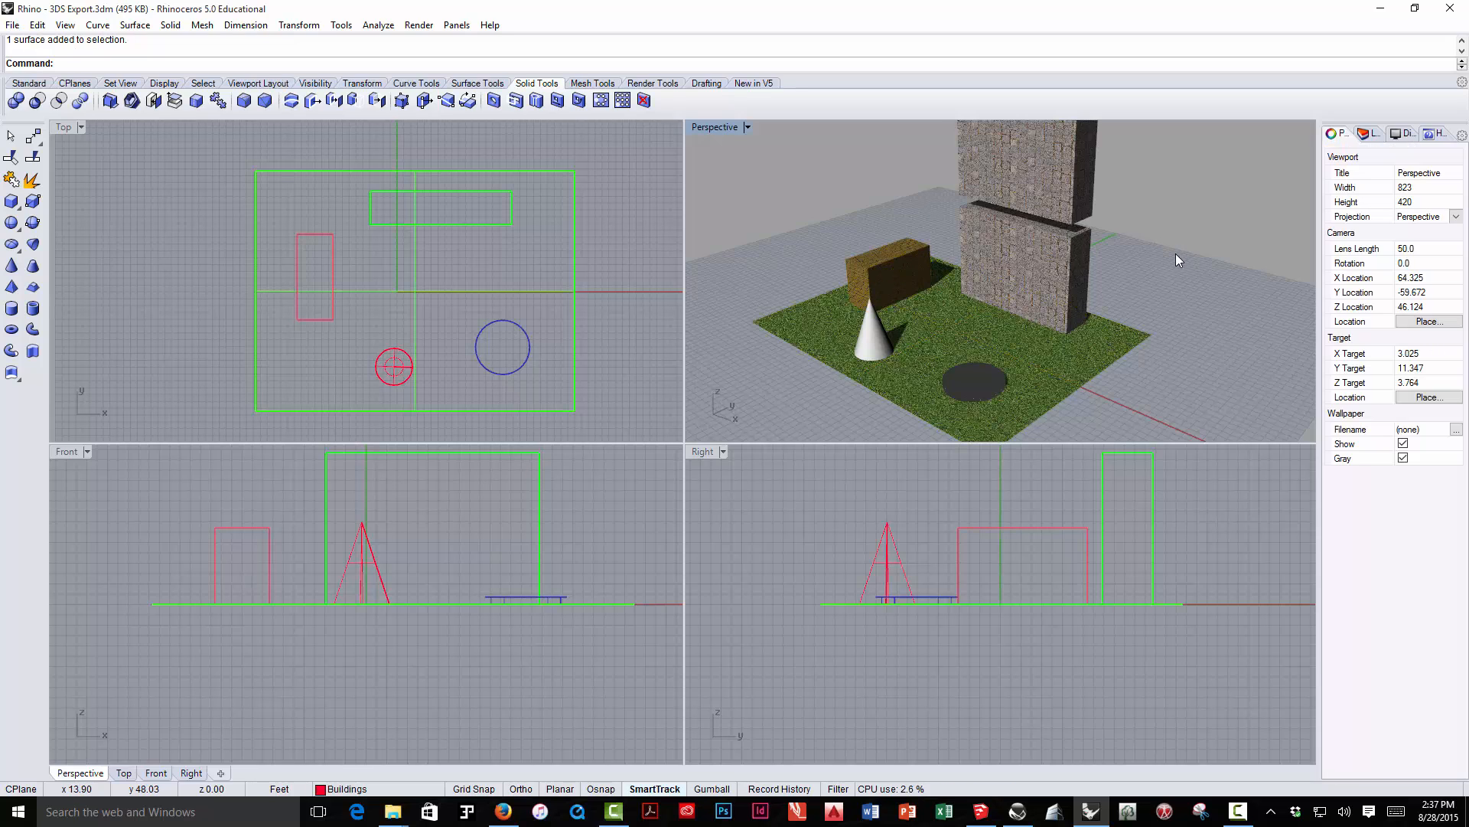
left_click(1373, 138)
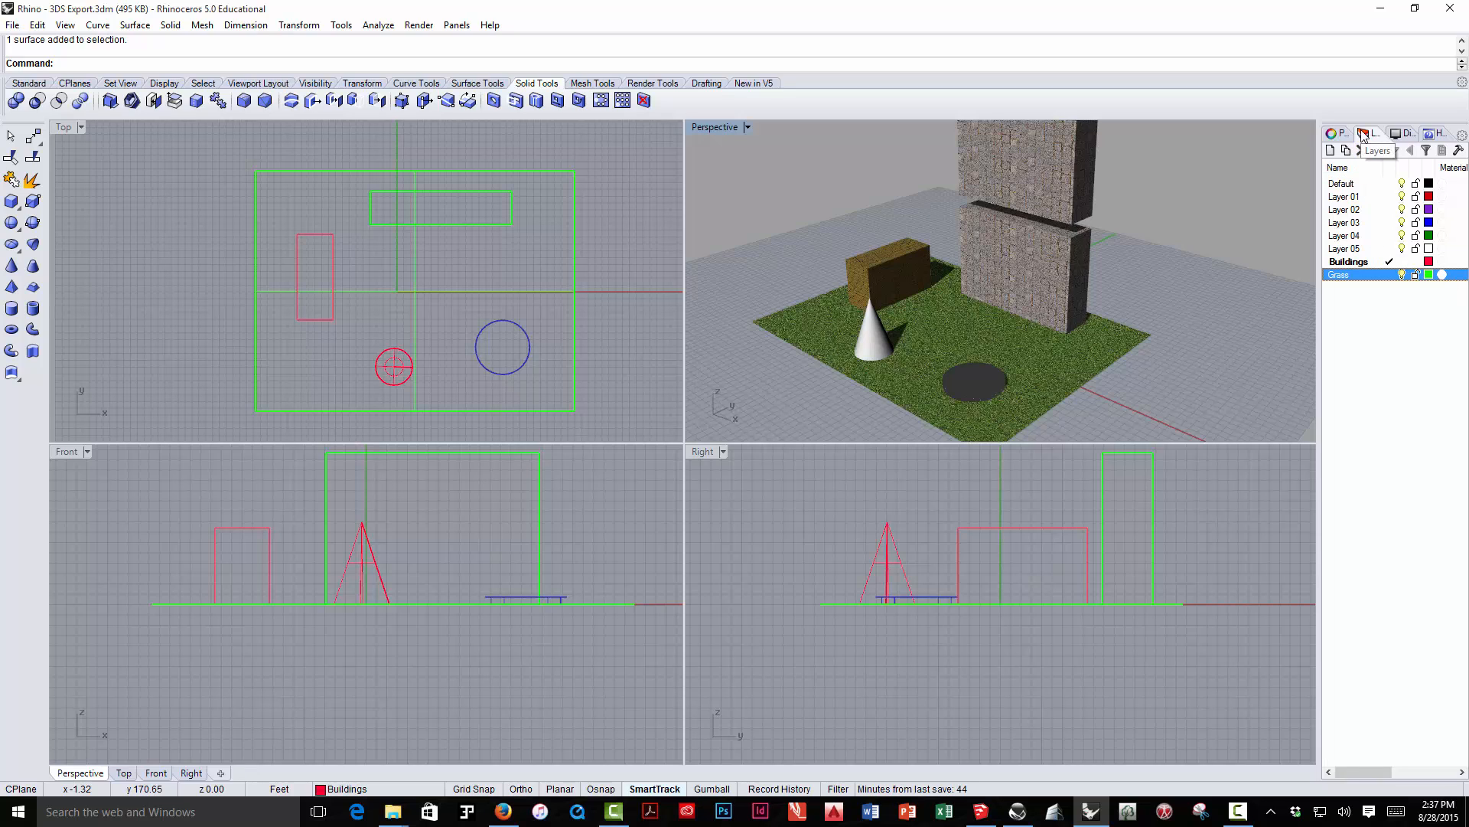
left_click(1338, 134)
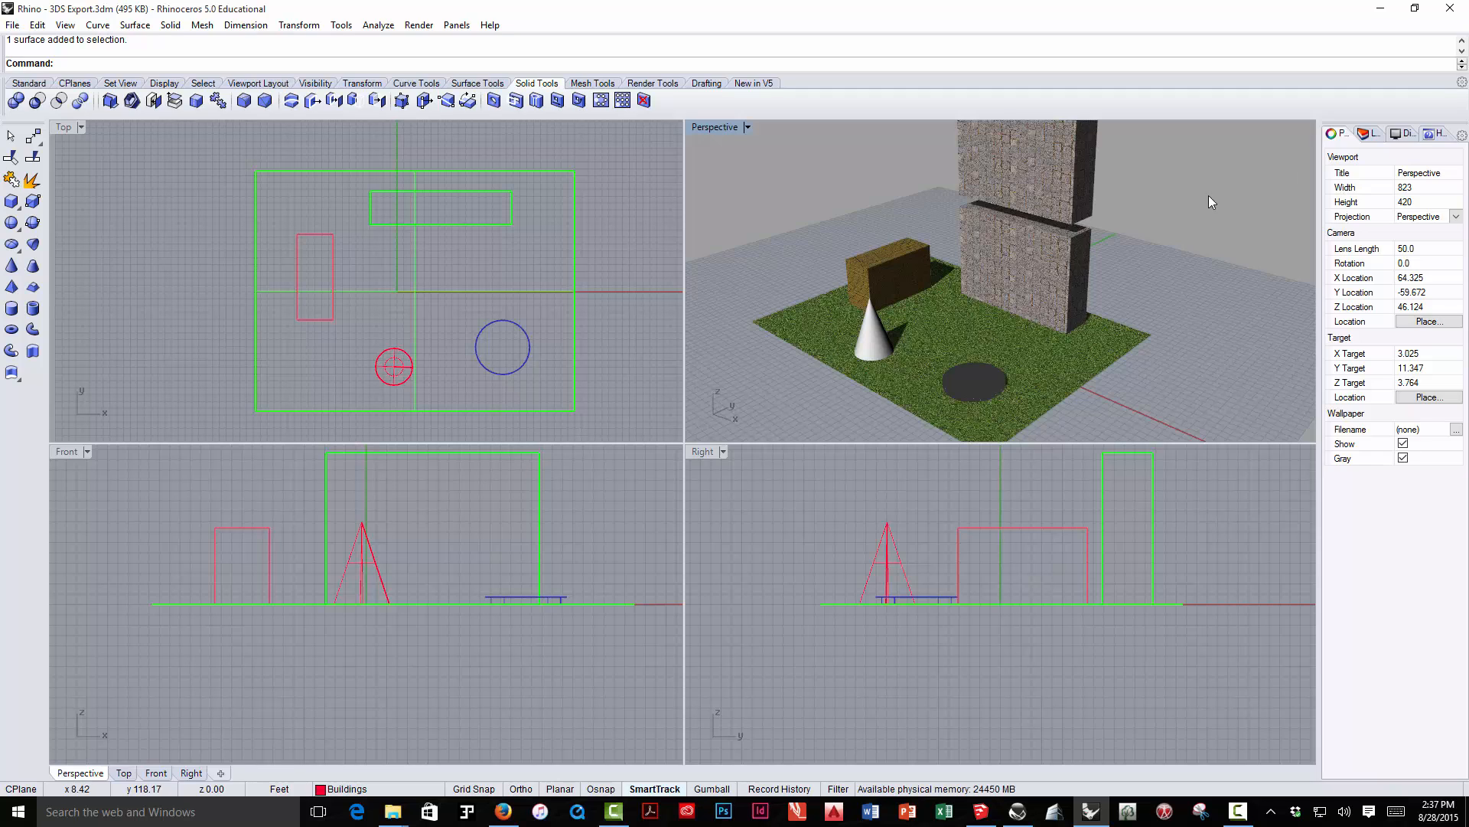
Set the cone's material assignment to Object and load the Gravel material from the Stone folder onto it
left_click(861, 337)
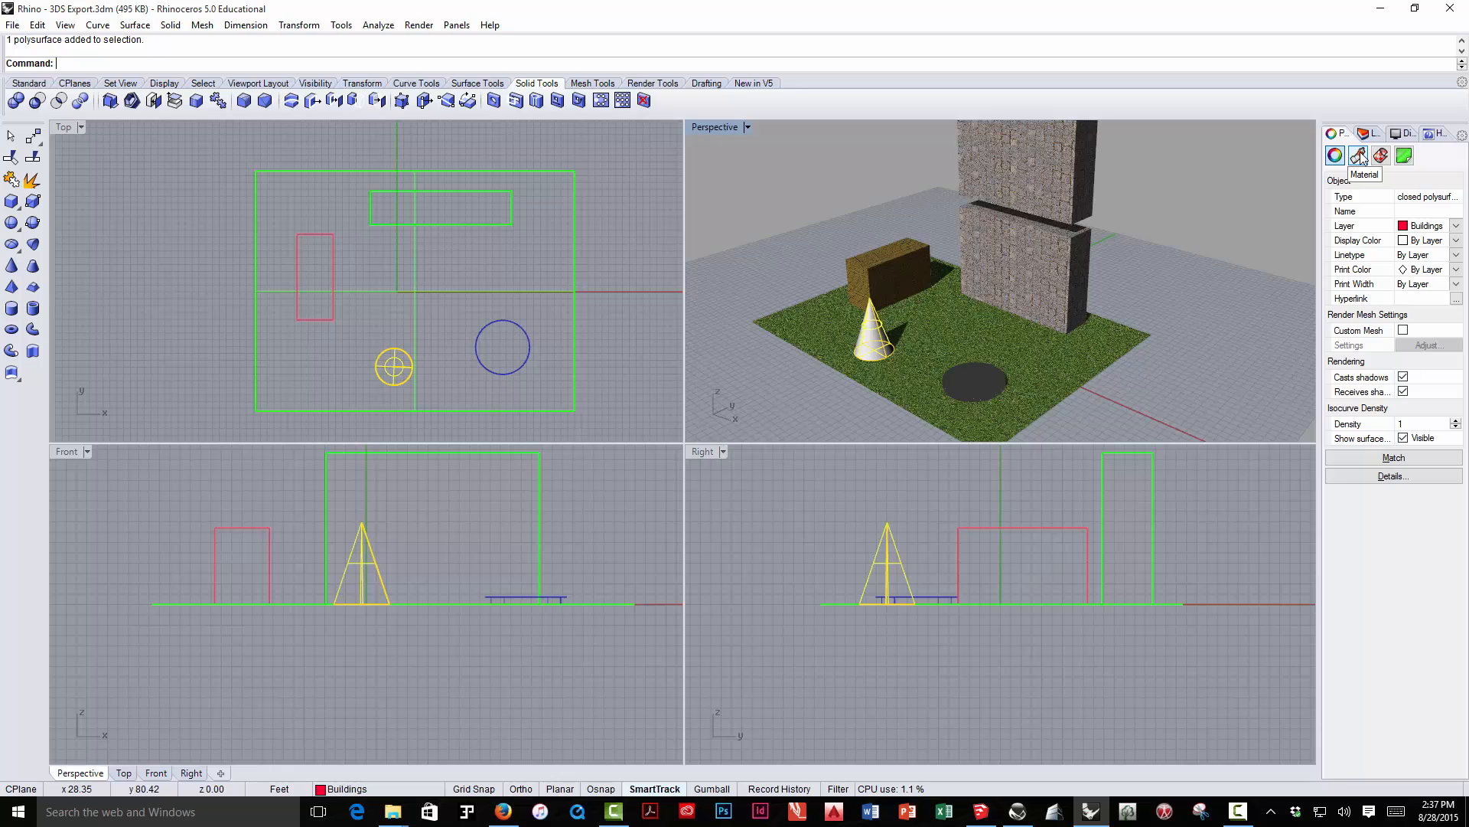
left_click(1359, 156)
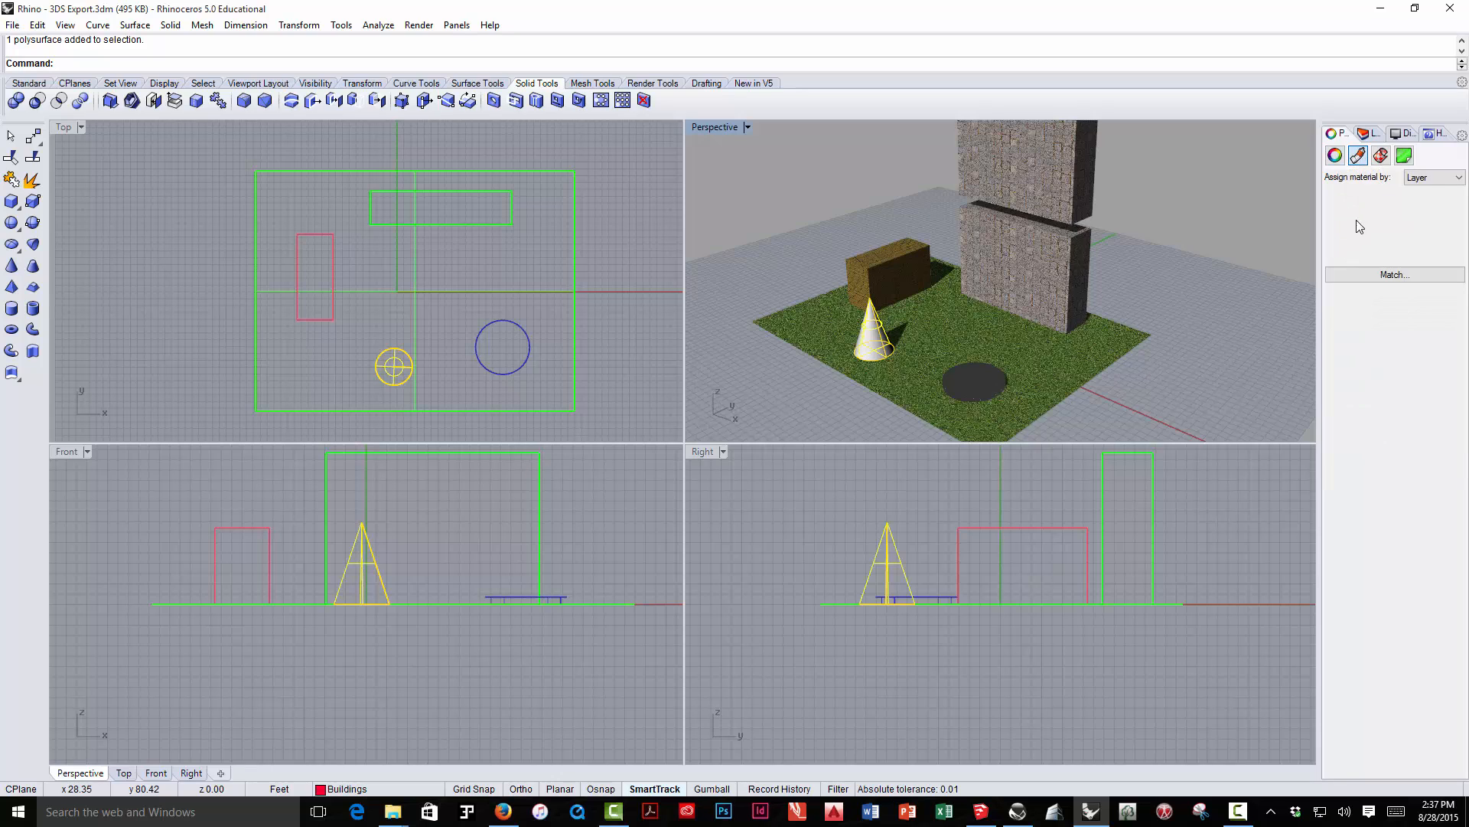
left_click(1428, 178)
left_click(1428, 212)
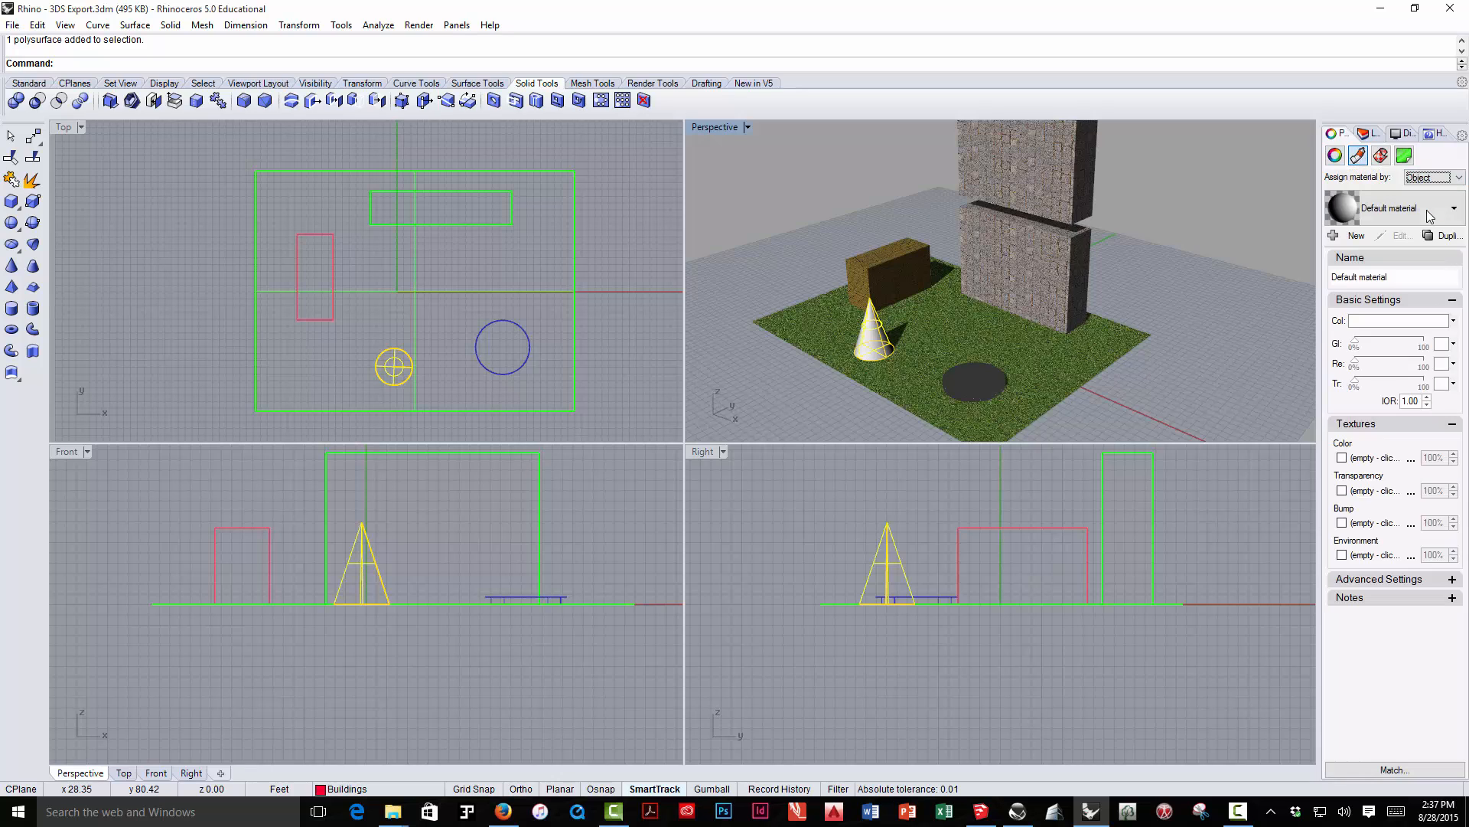
left_click(1356, 236)
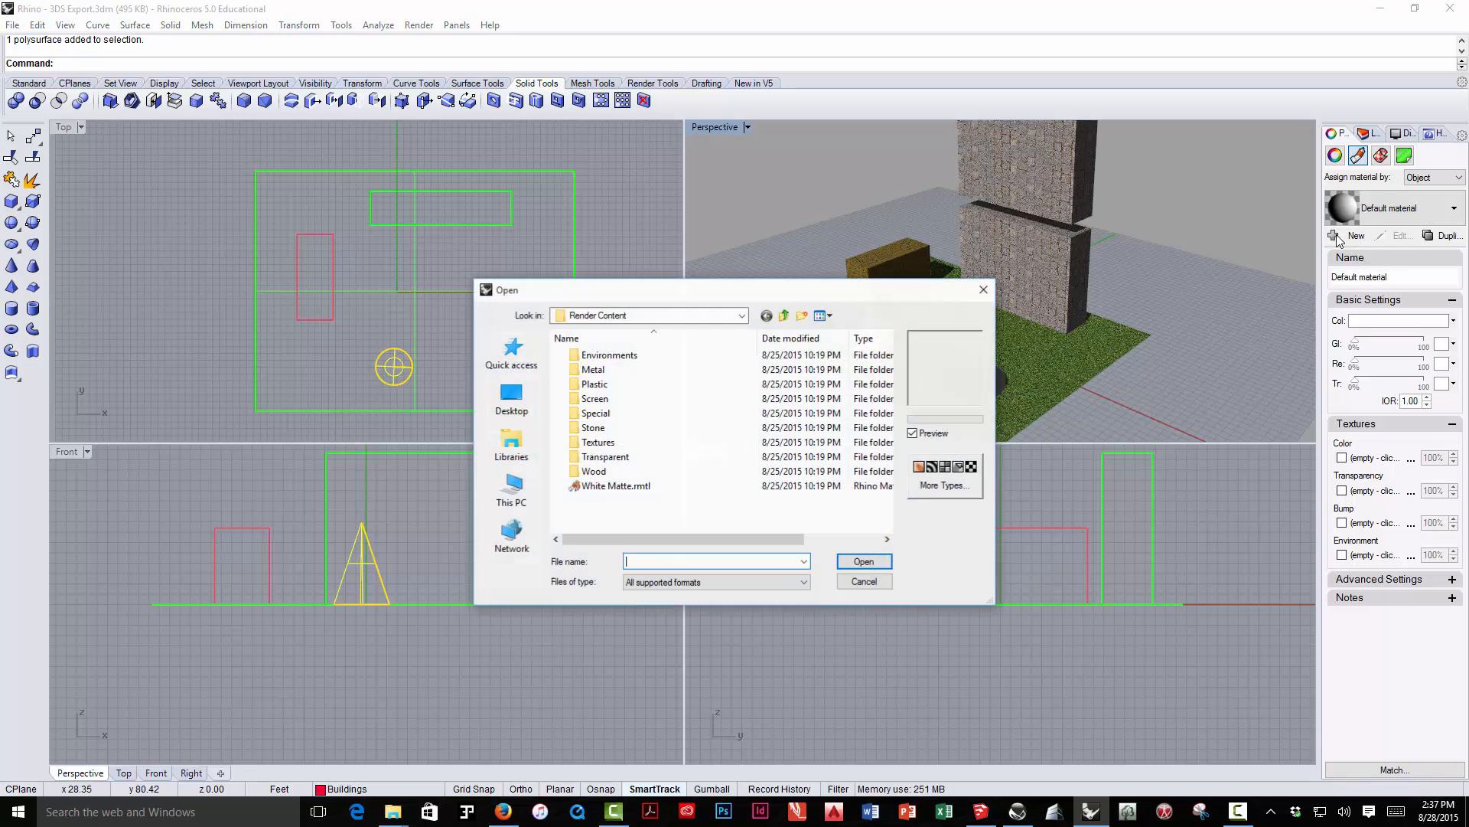
double_click(609, 429)
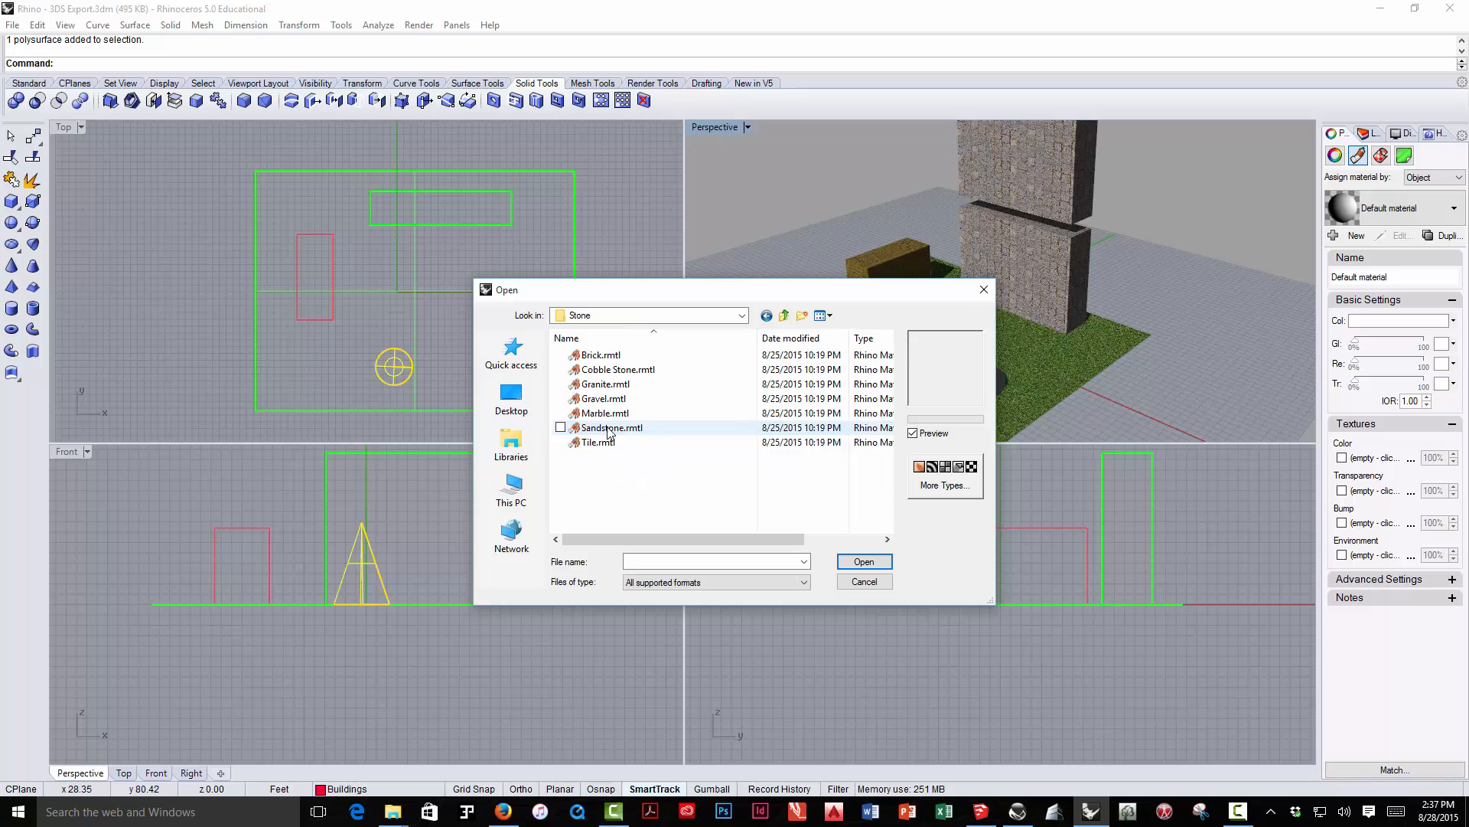
left_click(608, 399)
left_click(864, 561)
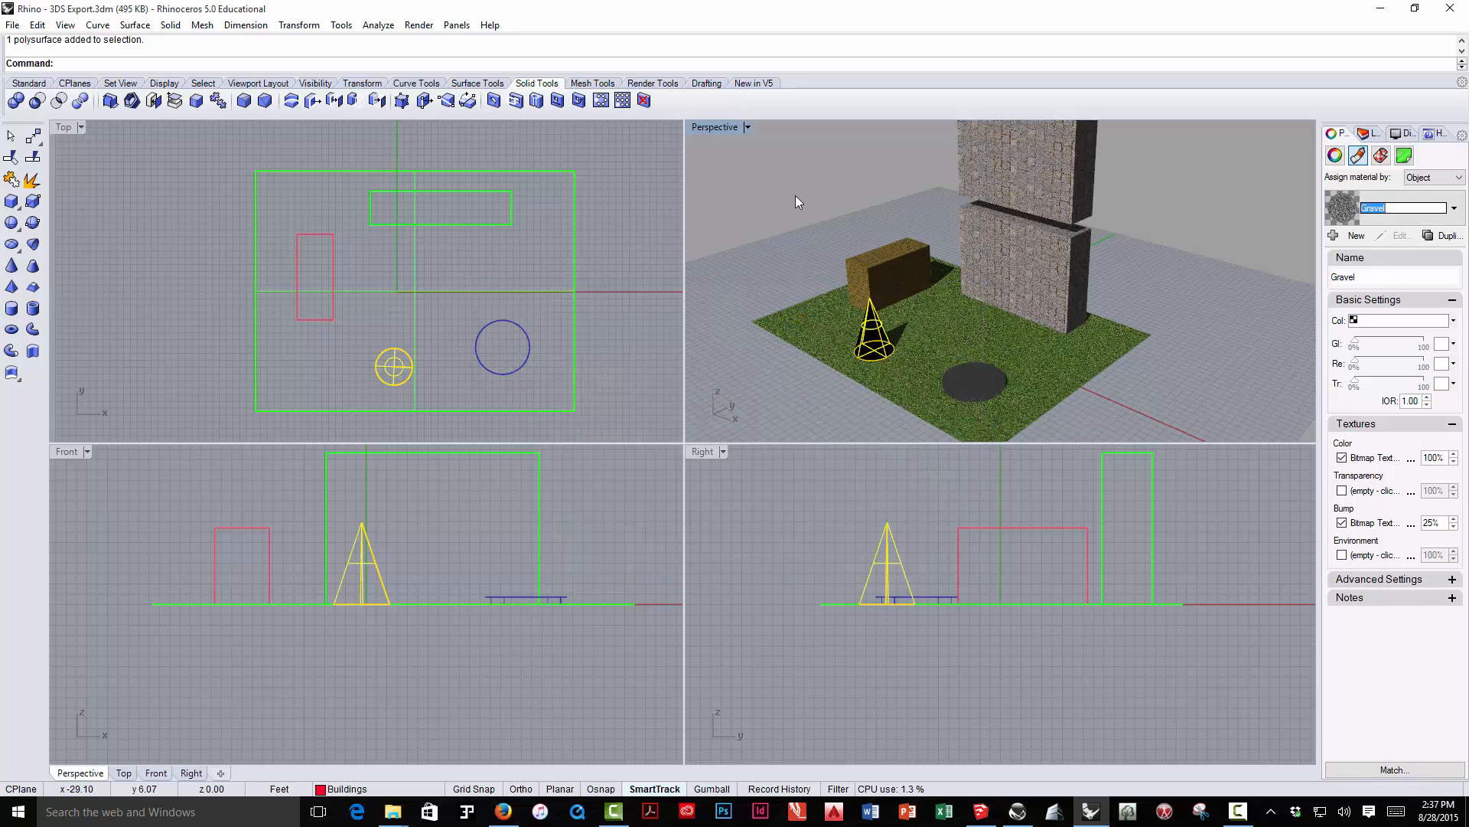
Display the Perspective viewport in Rendered mode and clear the cone selection
left_click(747, 127)
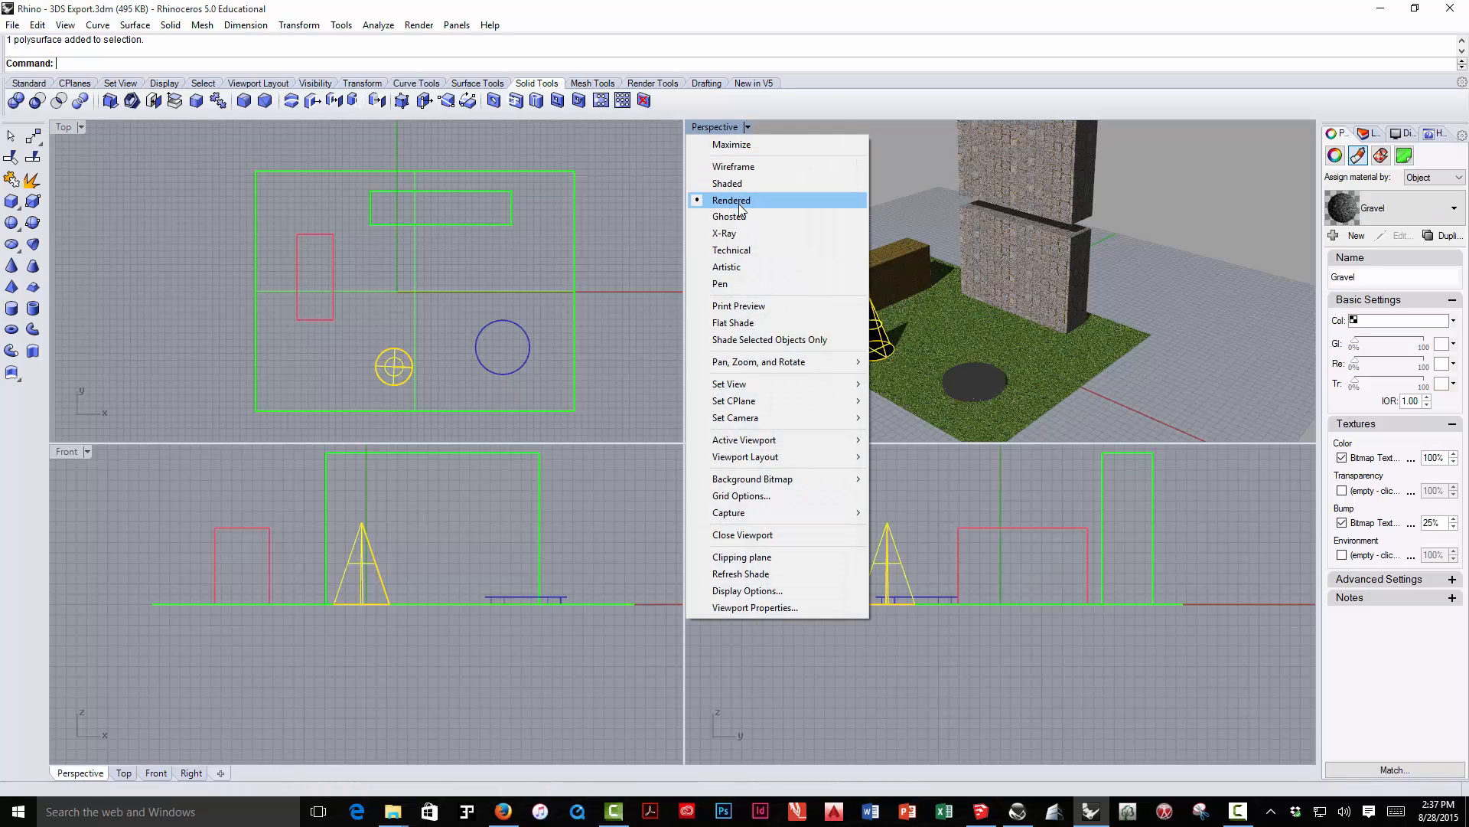
left_click(736, 200)
left_click(774, 163)
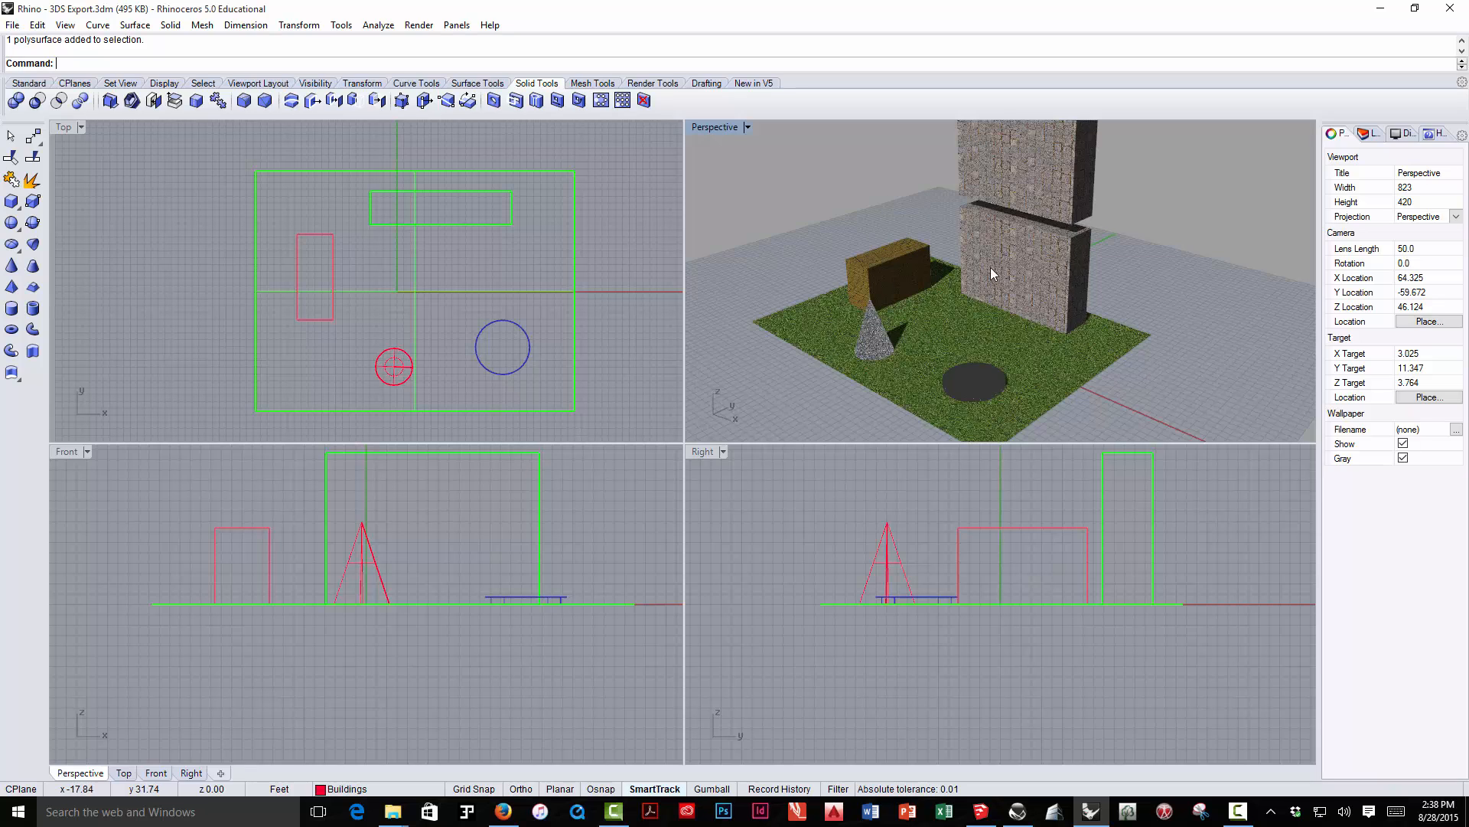
Bring the Perspective view down to a low, close angle to examine the materials on the cone, buildings and ground
middle_click(956, 328)
left_click(1123, 259)
right_click_drag(1004, 329, 994, 293)
scroll(981, 284, "up", 4)
scroll(995, 318, "up", 3)
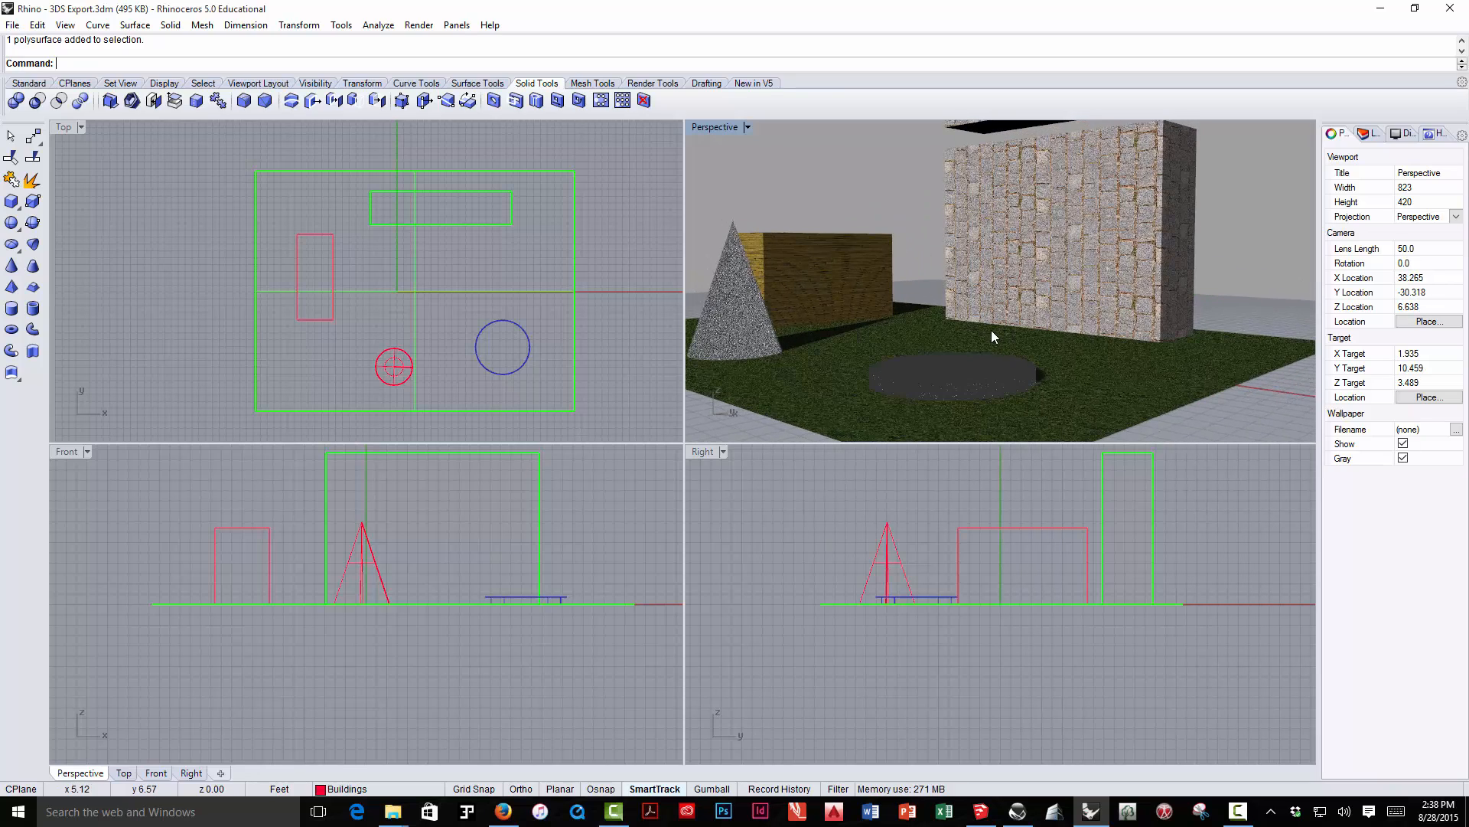
scroll(915, 298, "up", 1)
middle_click(926, 306)
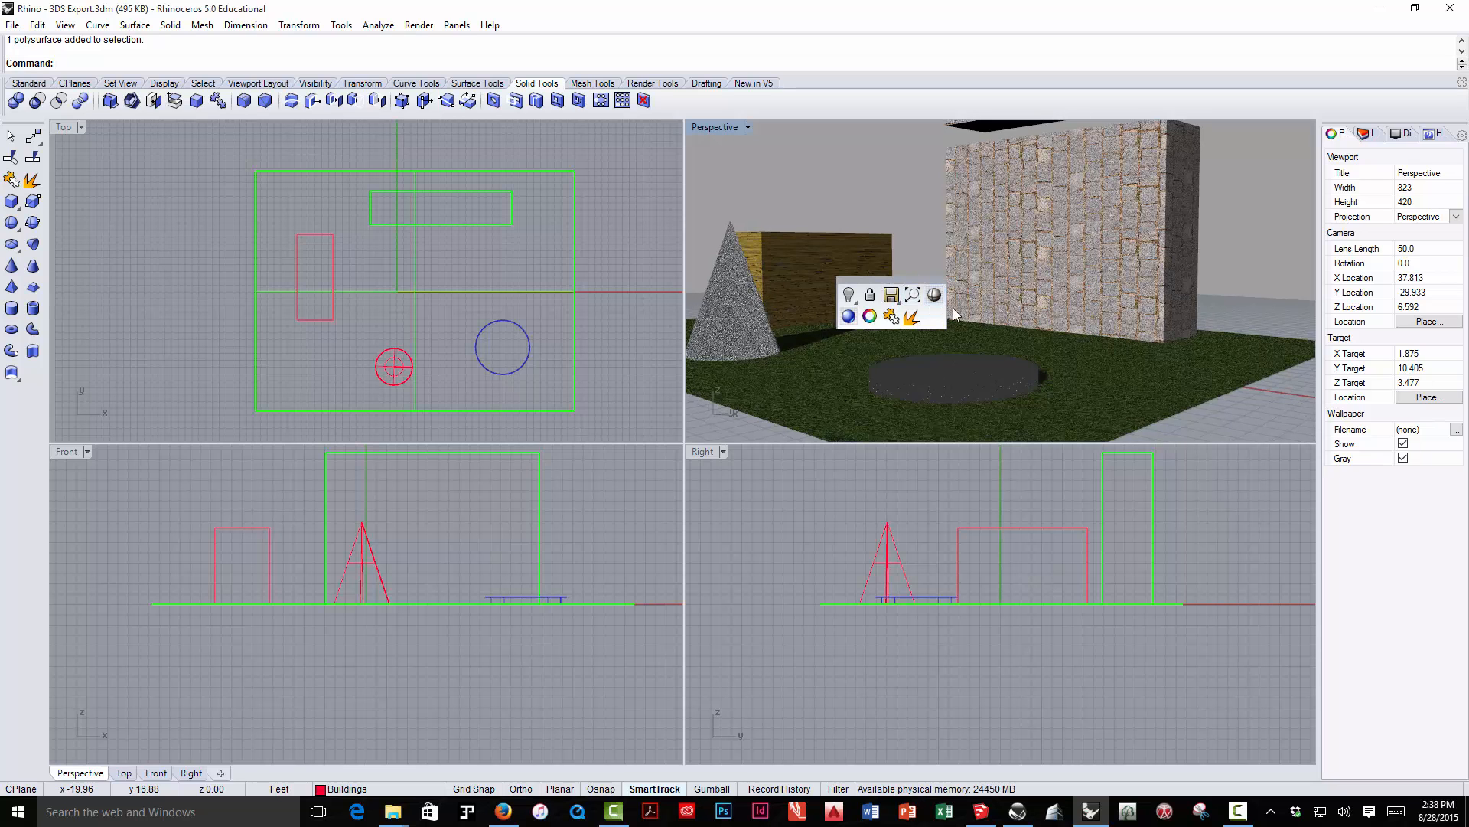
left_click_drag(984, 335, 999, 334)
key("ctrl+z")
key("Escape")
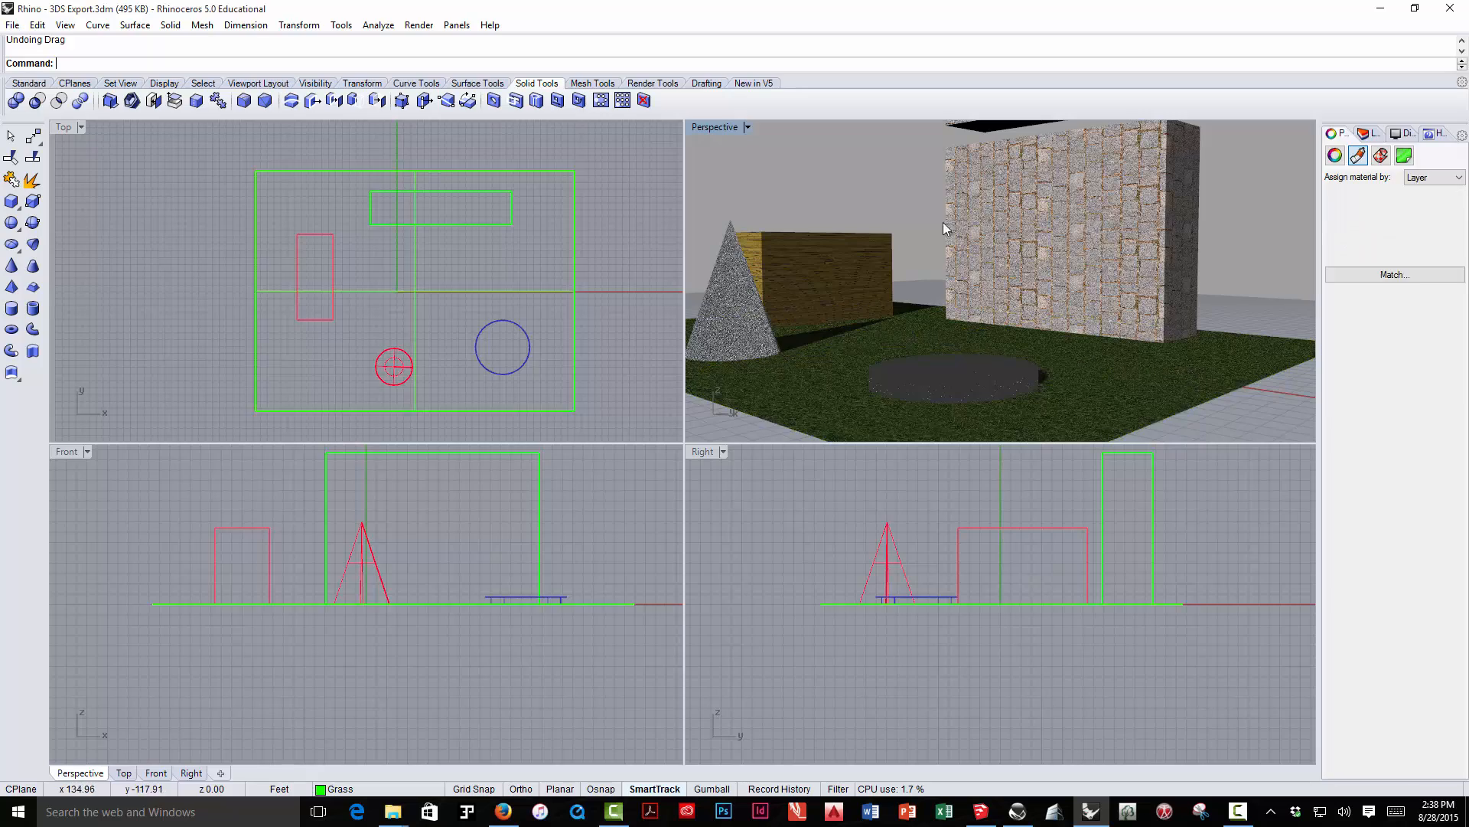
Move the Perspective view nearer to the round planting bed and stone wall to examine their textures at eye level
right_click_drag(963, 303, 1093, 221)
right_click(895, 293)
key("Escape")
scroll(893, 304, "up", 3)
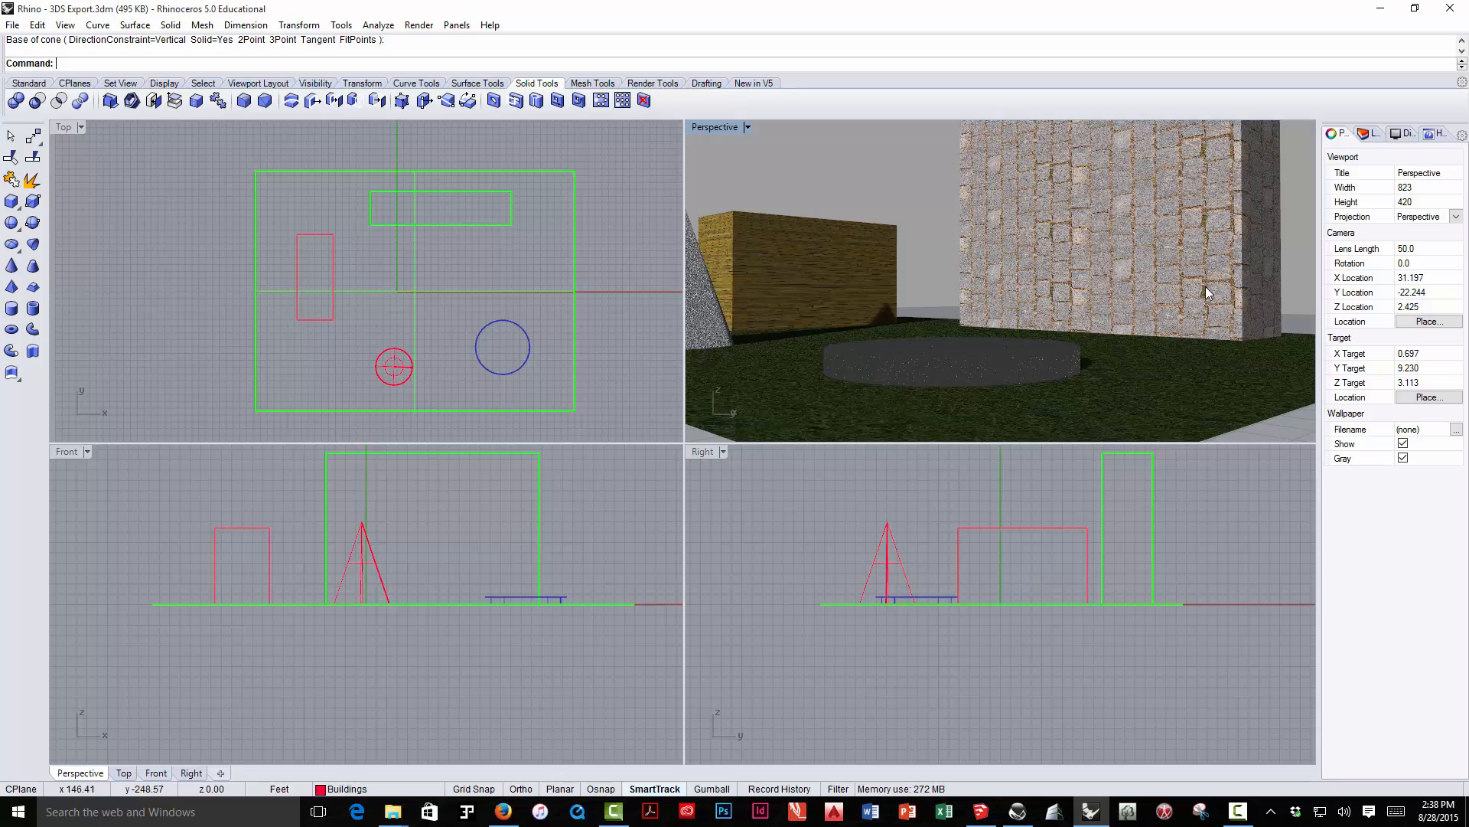
Switch to the SketchUp model to view Scene 1, and switch to Vue to examine the imported Rhino model
left_click(980, 813)
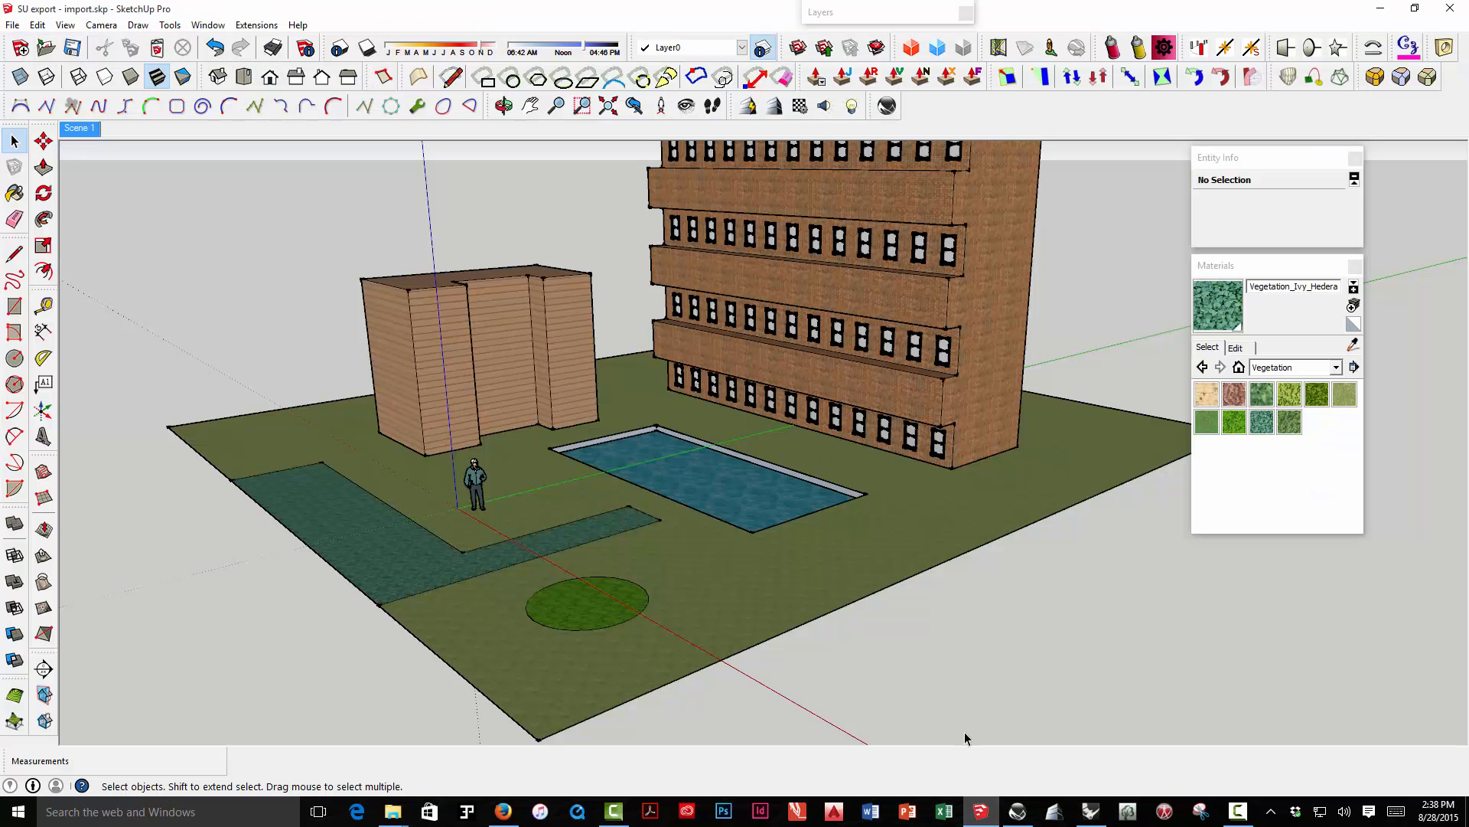
left_click(82, 129)
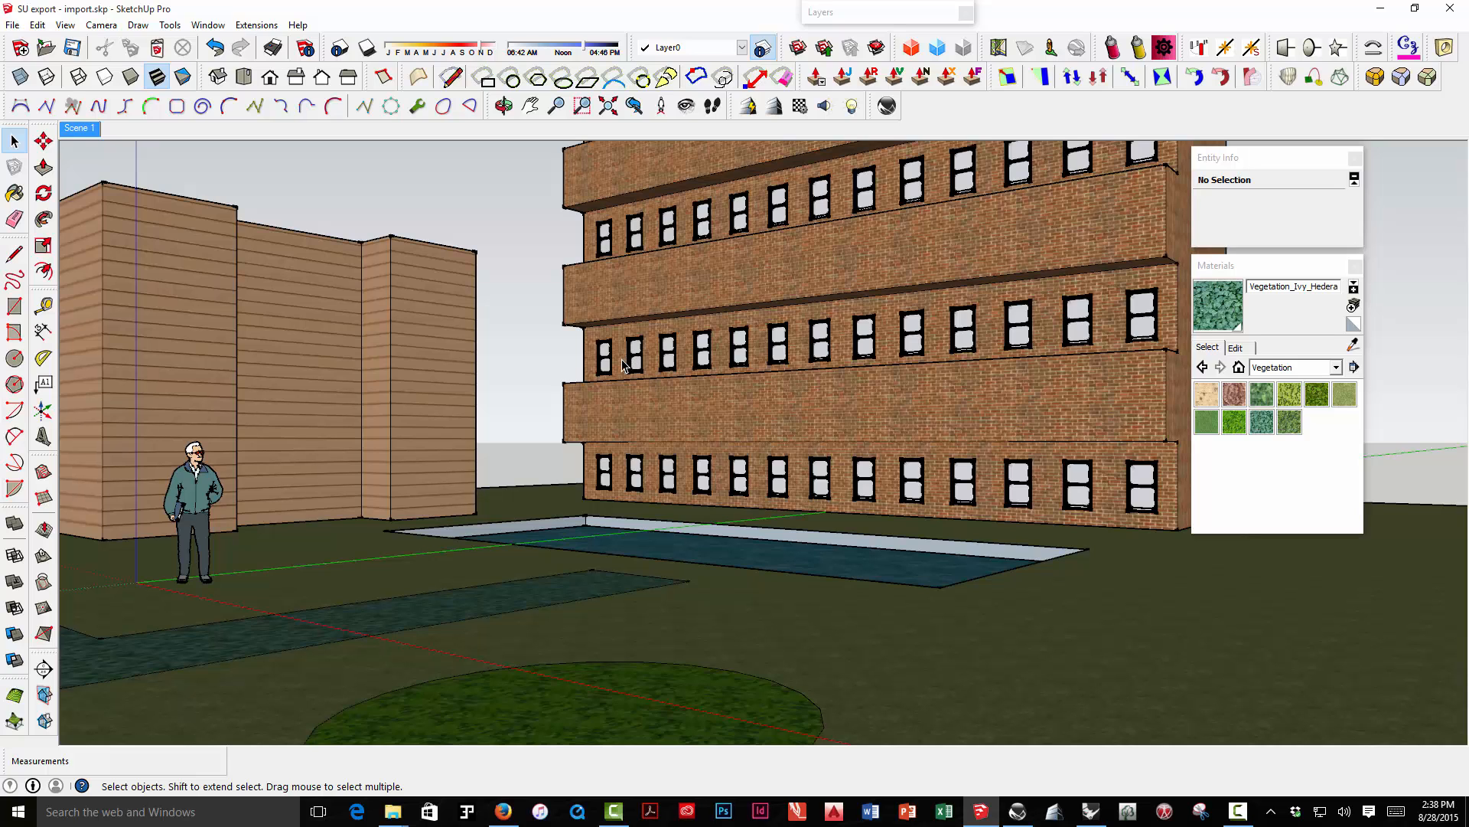
left_click(1017, 811)
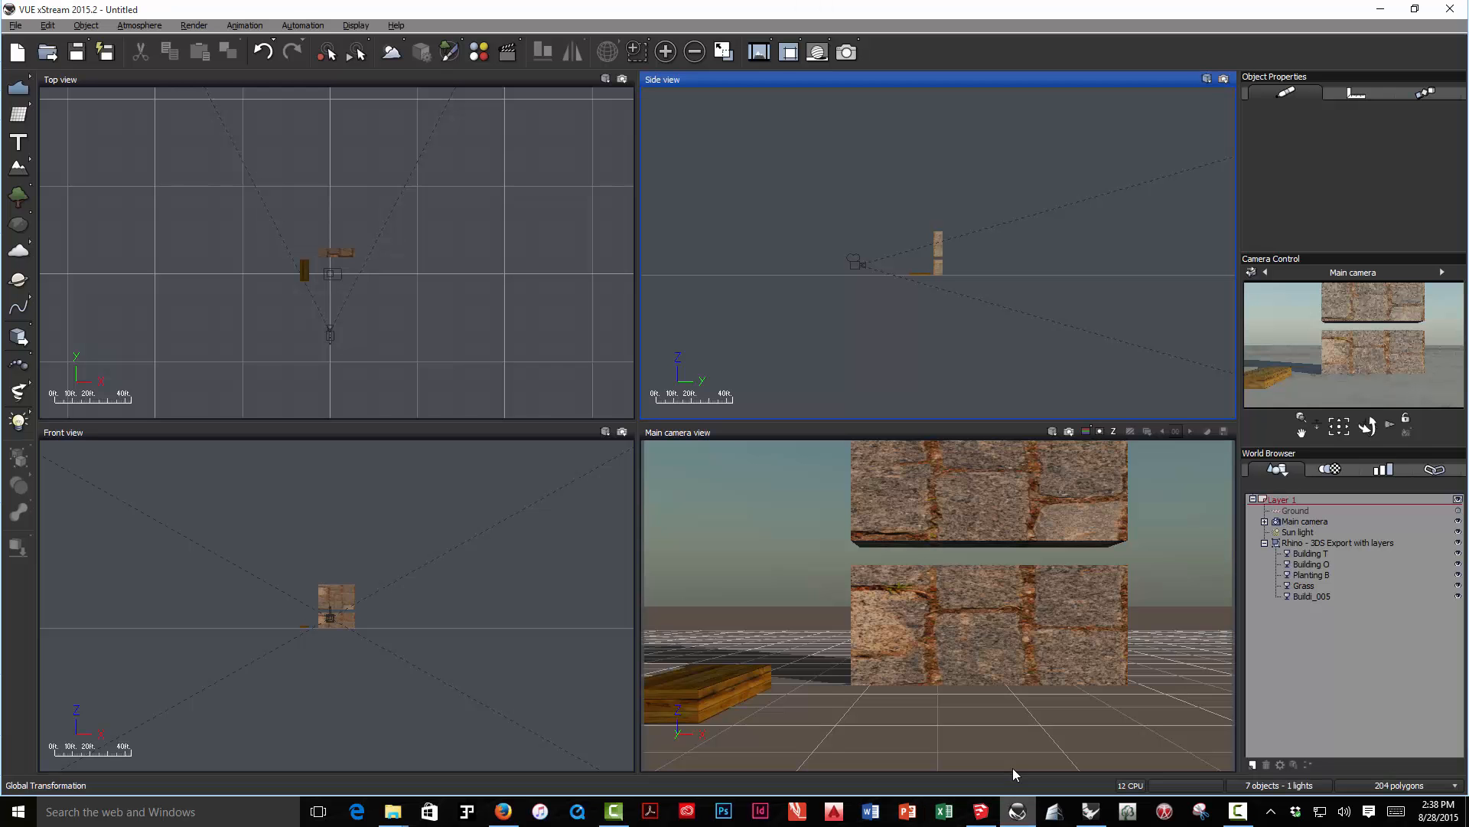
Switch to Rhino, select all the objects in the Top view, and start exporting the selection as 3D Studio (*.3ds)
left_click(1090, 811)
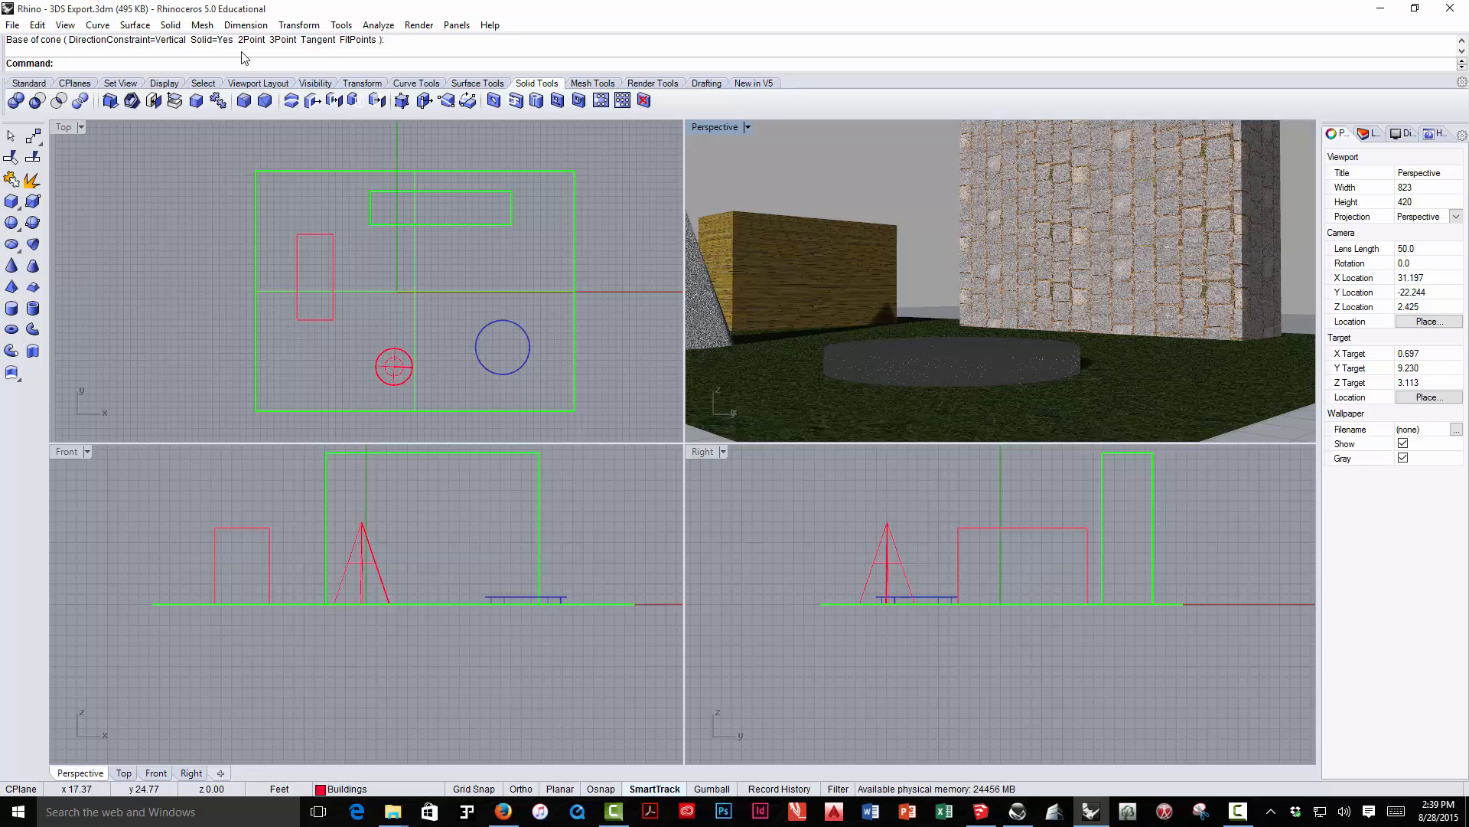
left_click(212, 139)
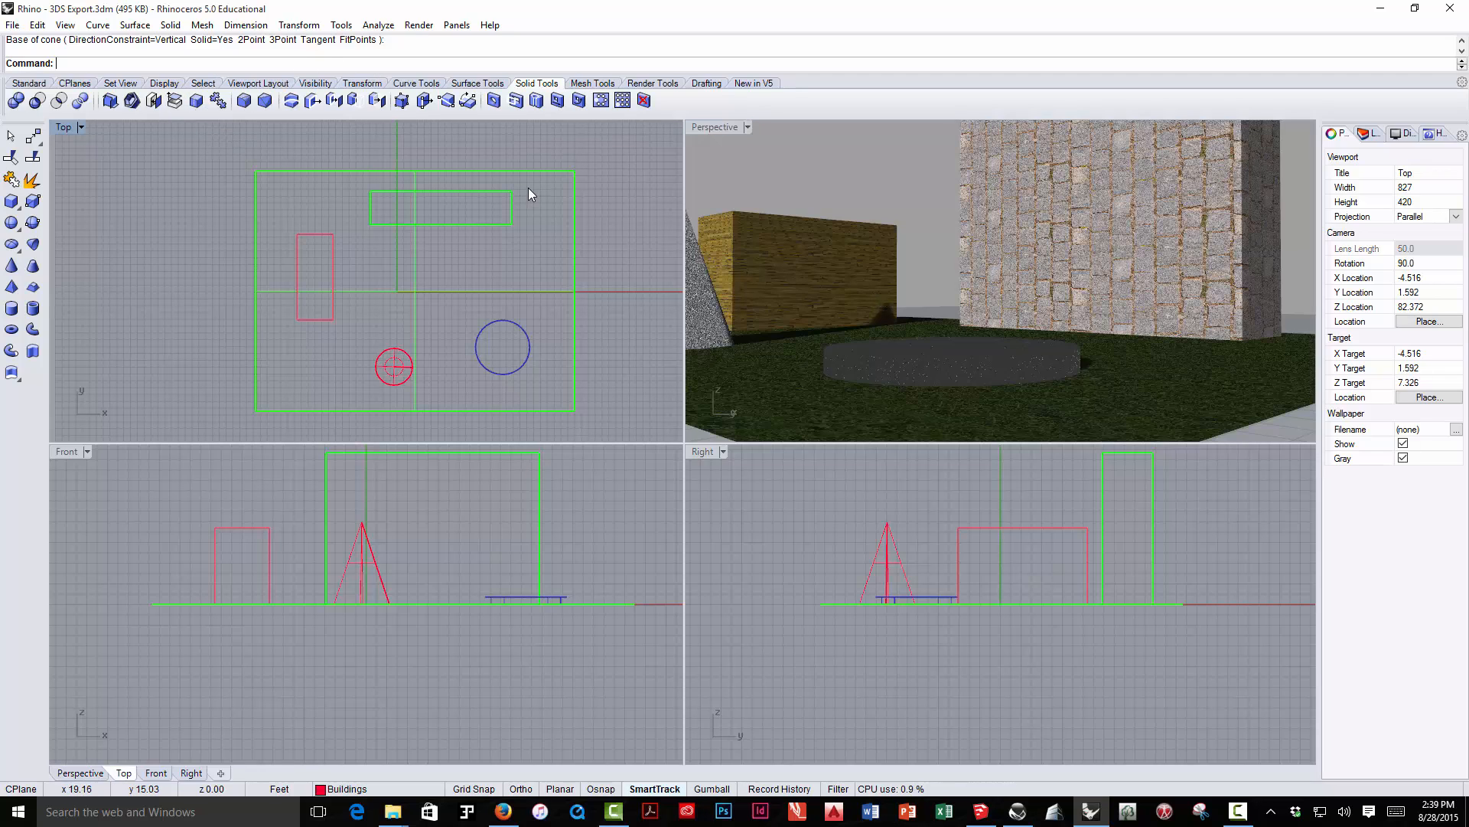
left_click_drag(208, 144, 608, 425)
left_click(13, 25)
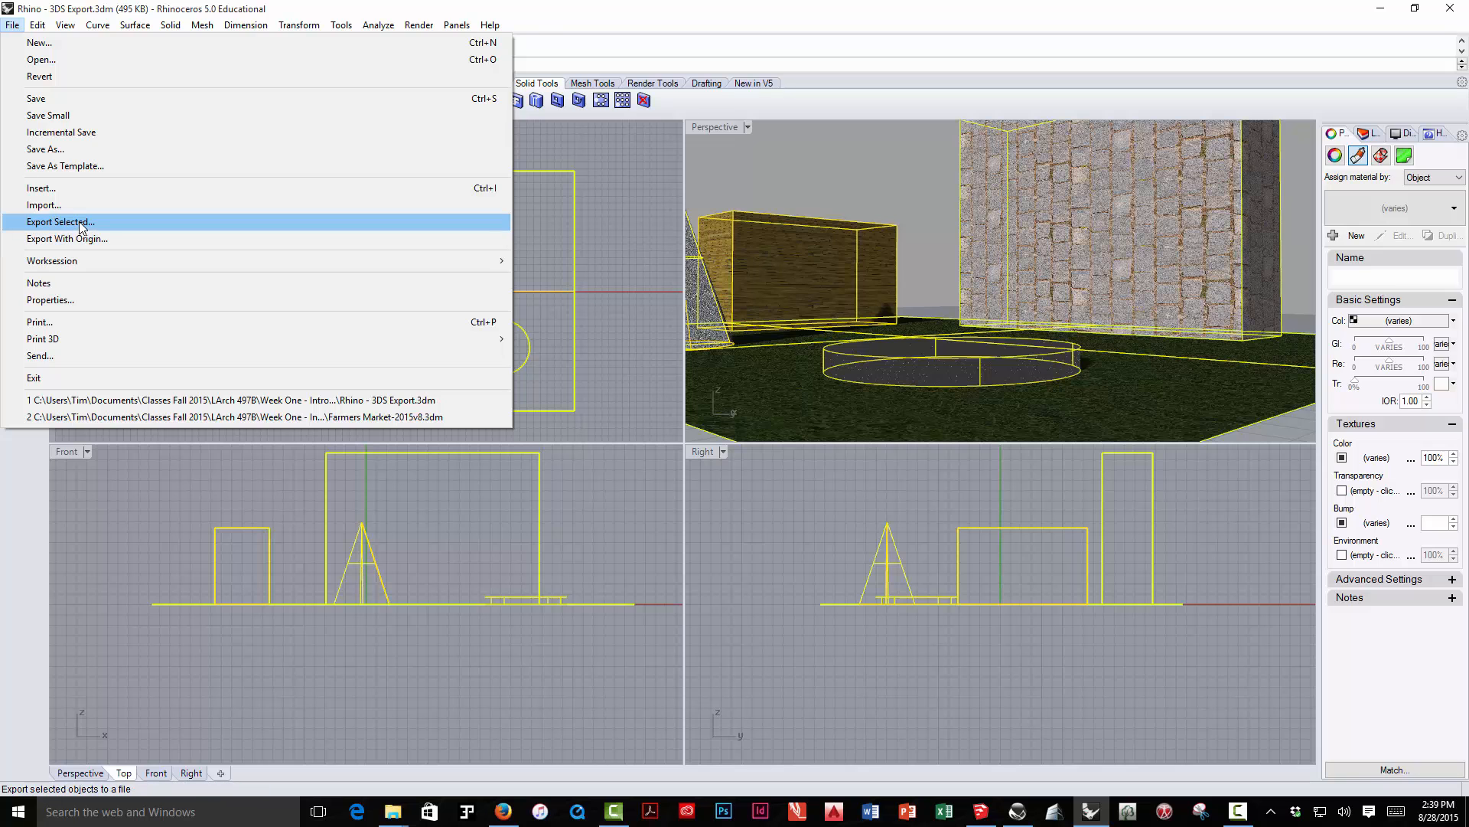
left_click(79, 222)
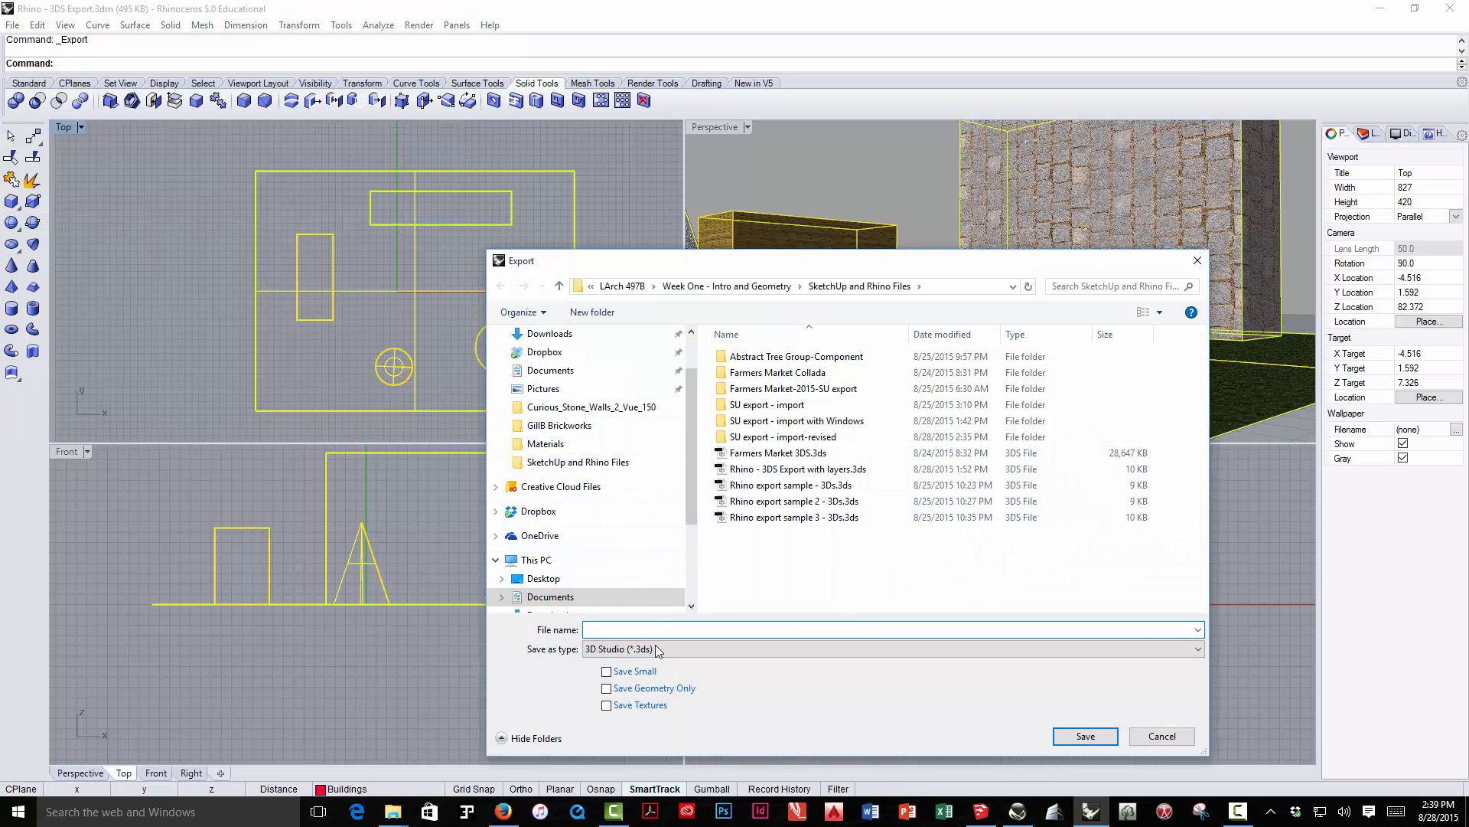
left_click(655, 650)
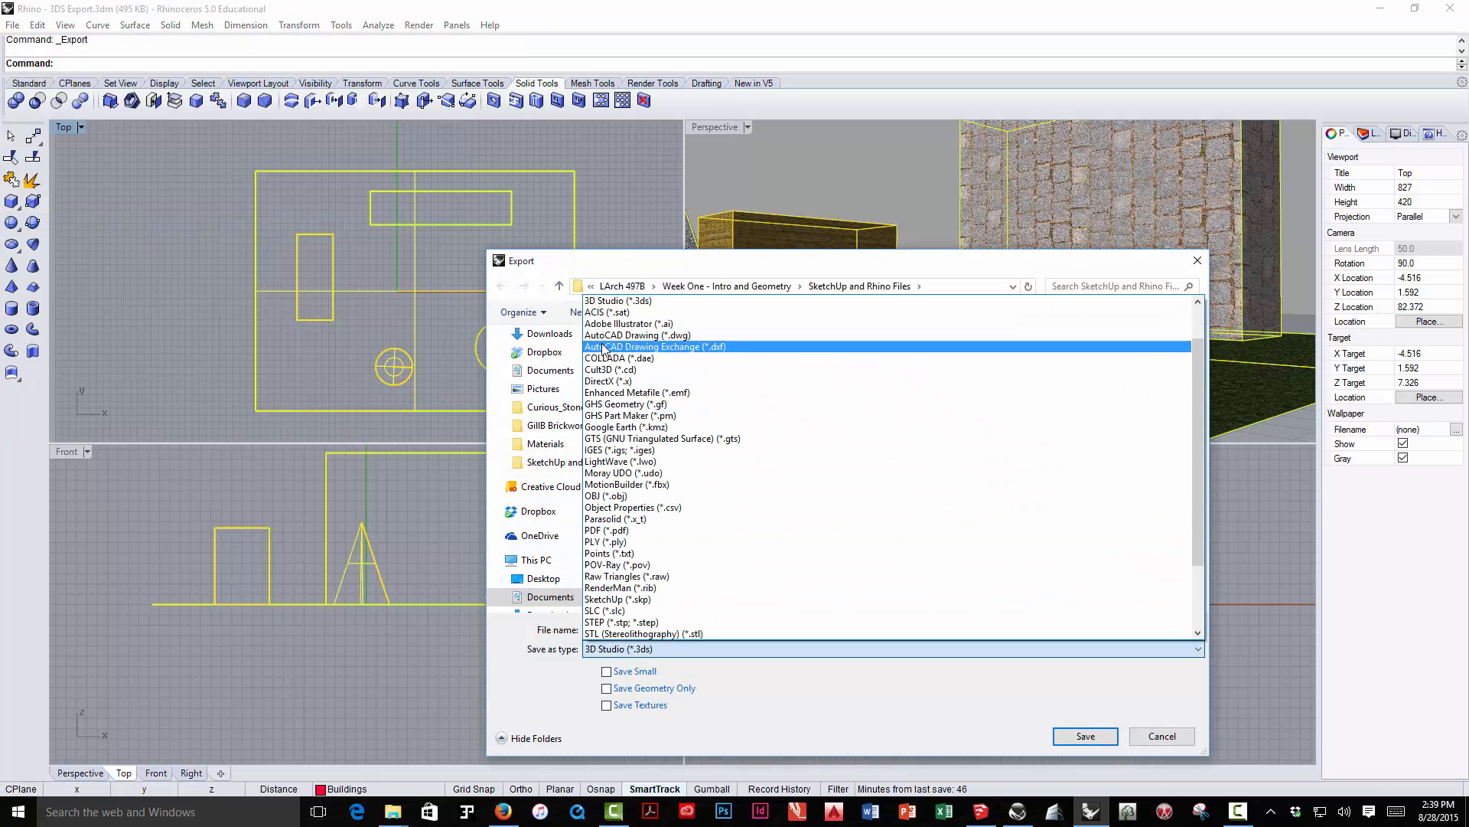
left_click(629, 302)
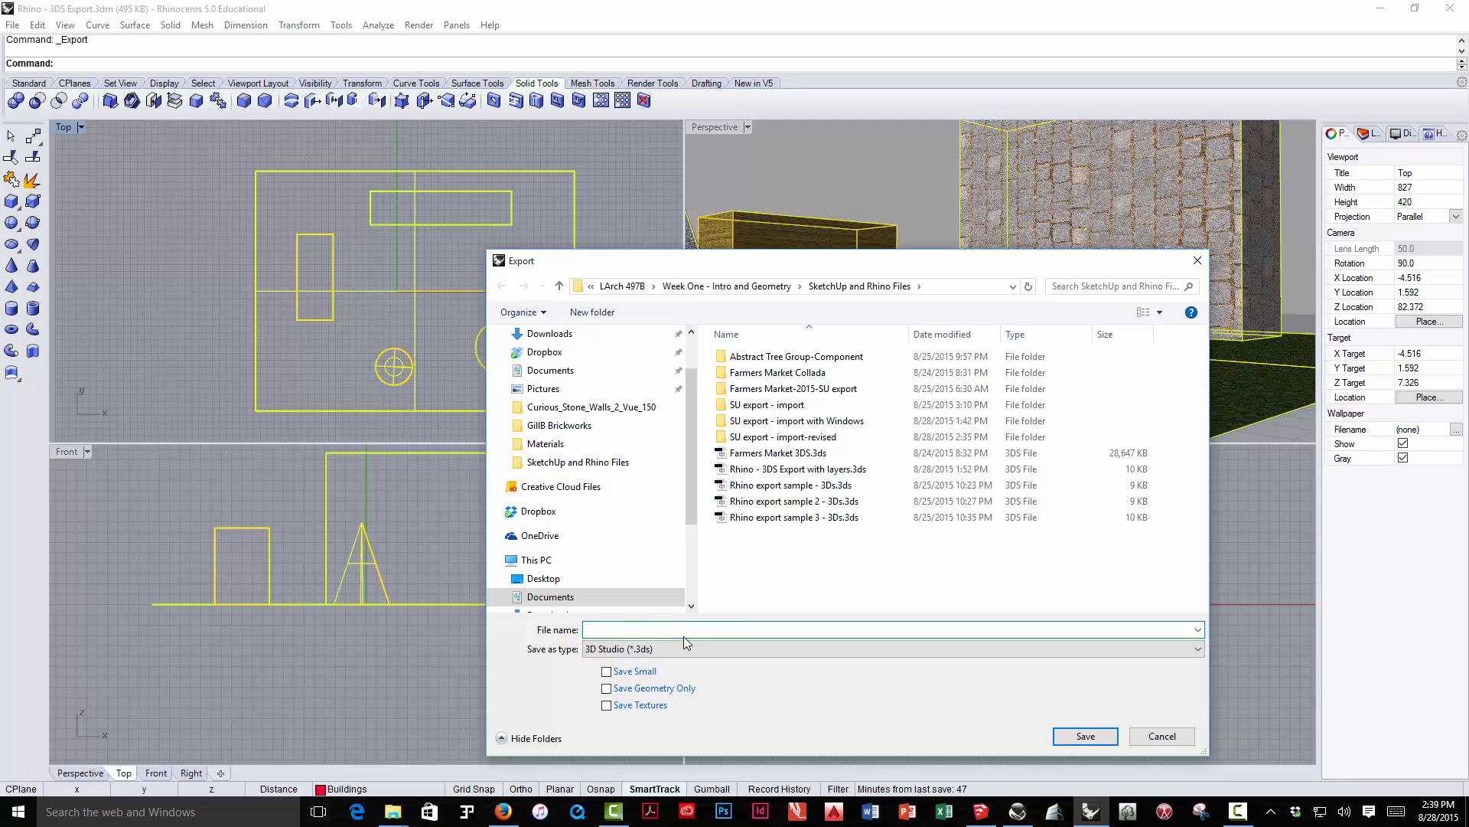
Name the export file Rhino - 3DS Export revised.3ds, save it, and accept the polygon mesh options
left_click(767, 470)
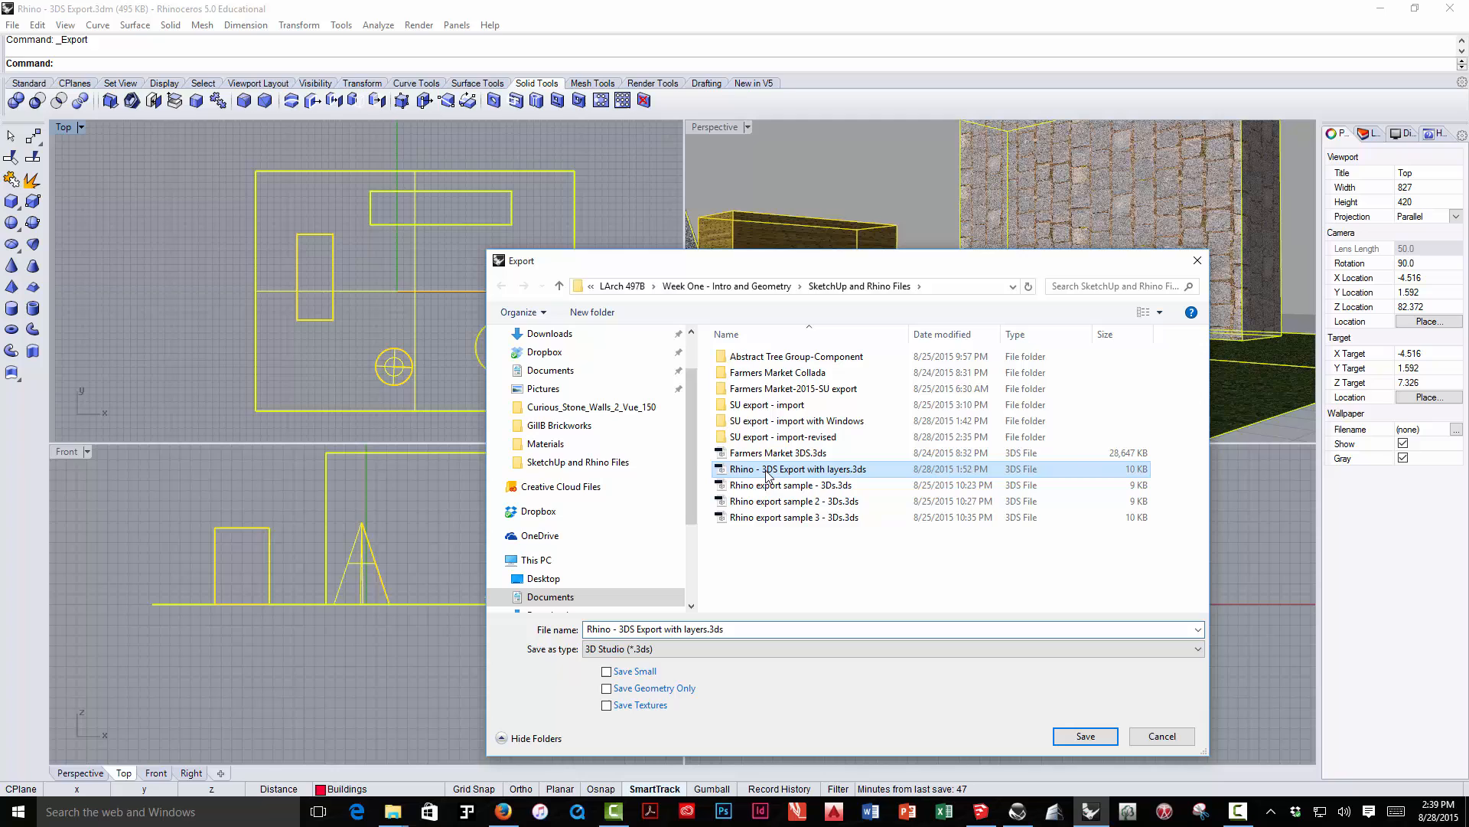
left_click(670, 629)
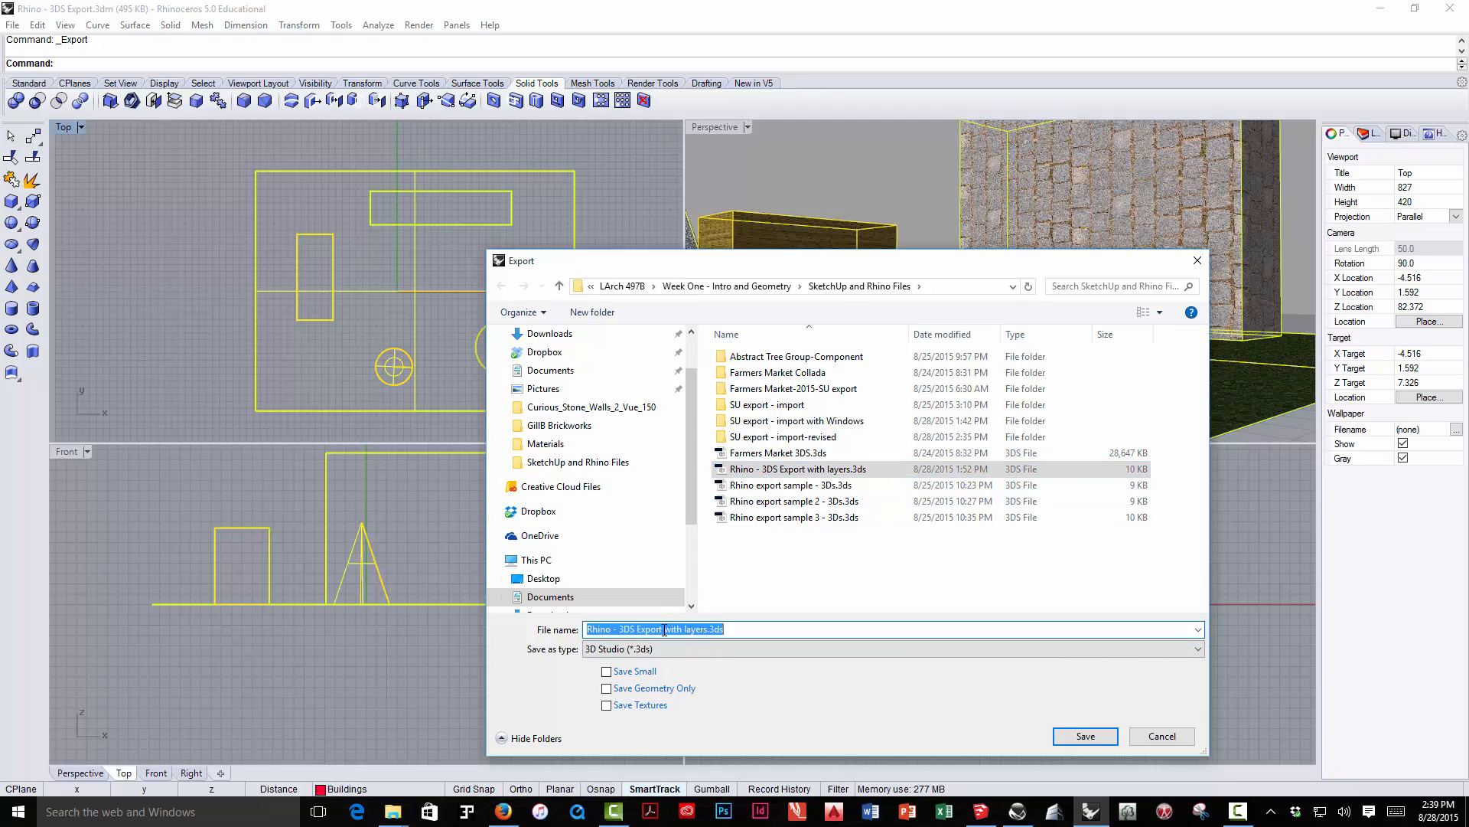
left_click_drag(664, 629, 709, 627)
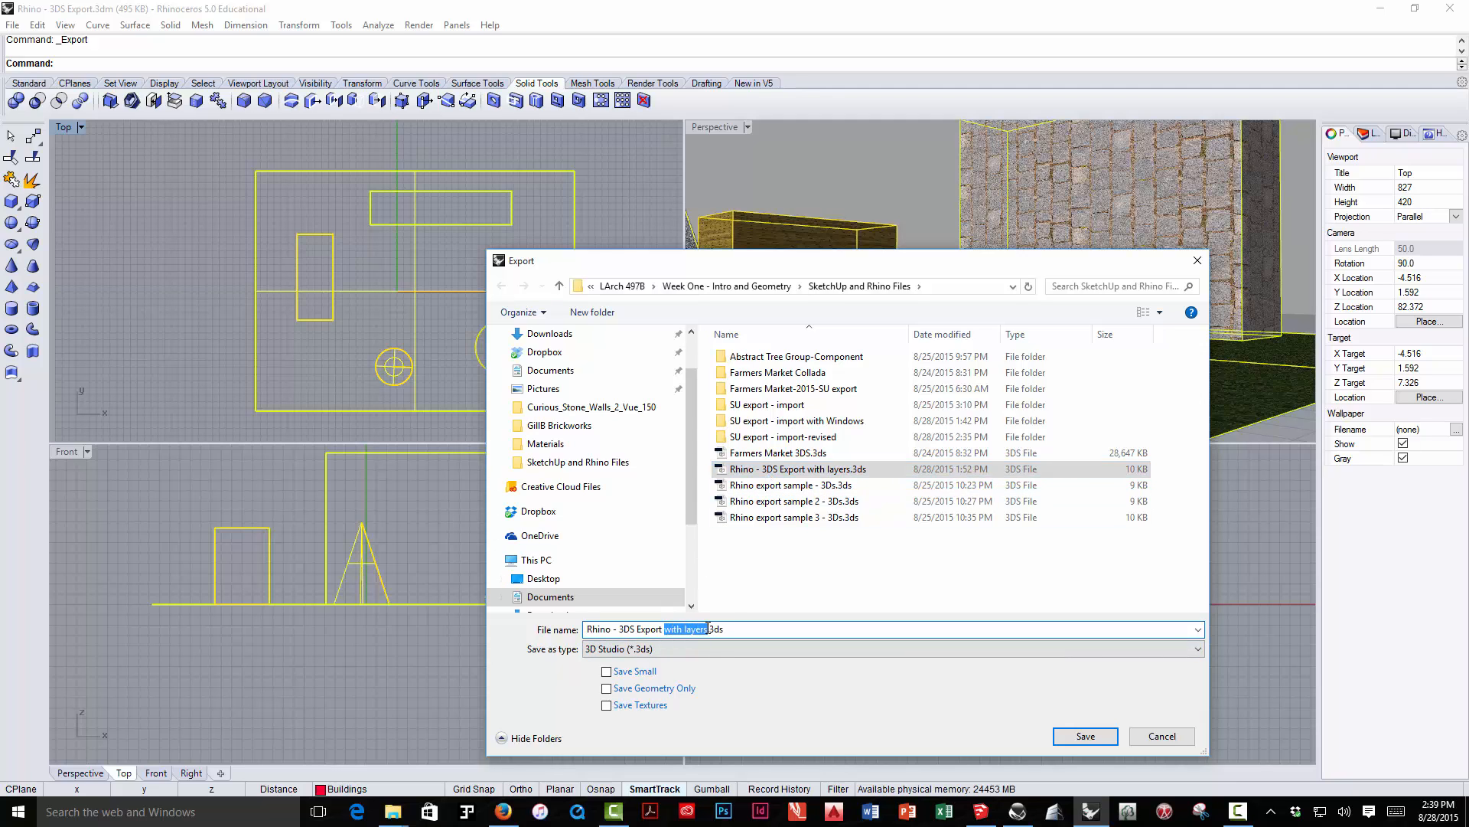
type("revised")
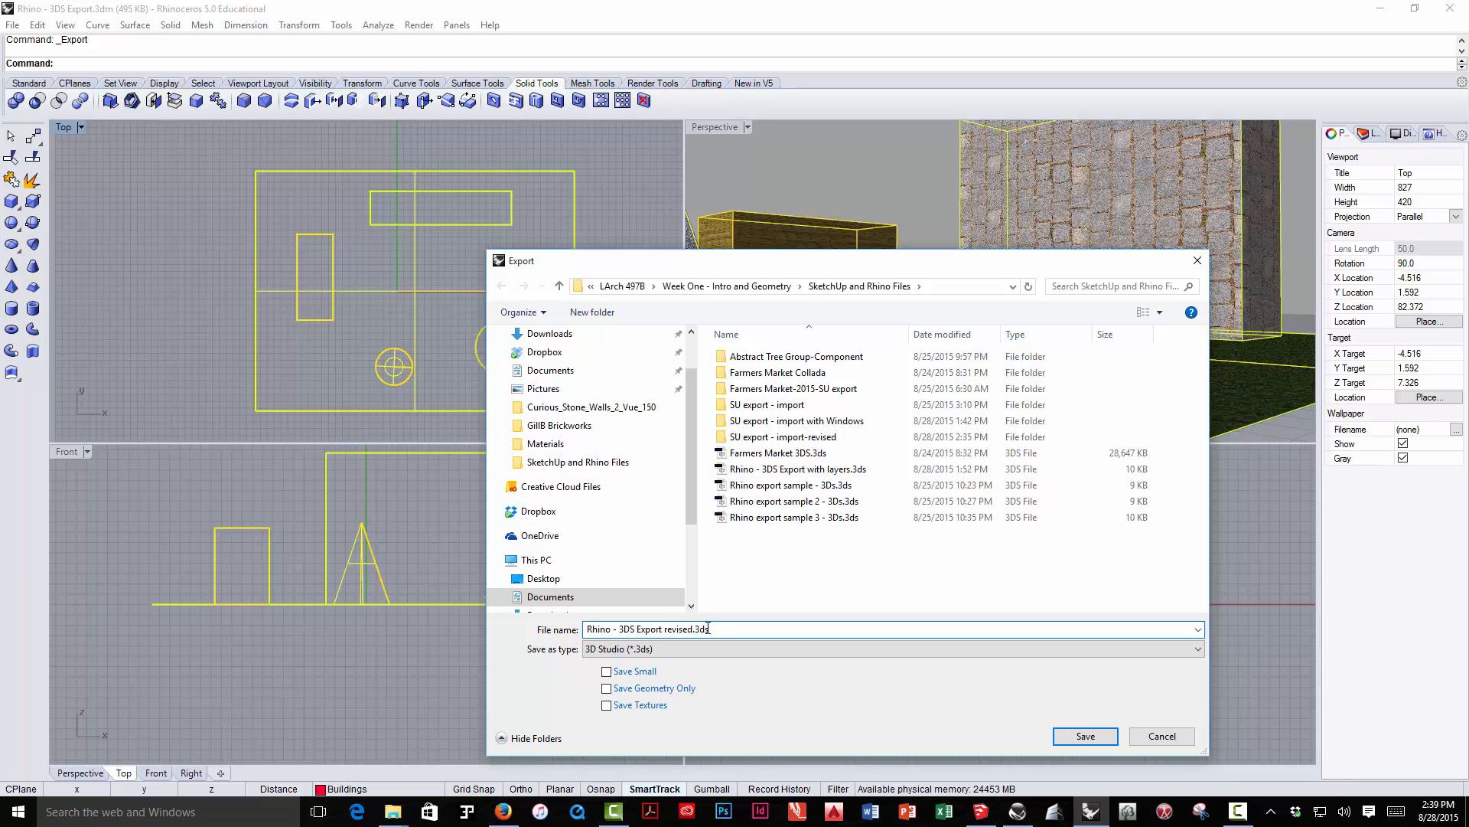
left_click(1066, 733)
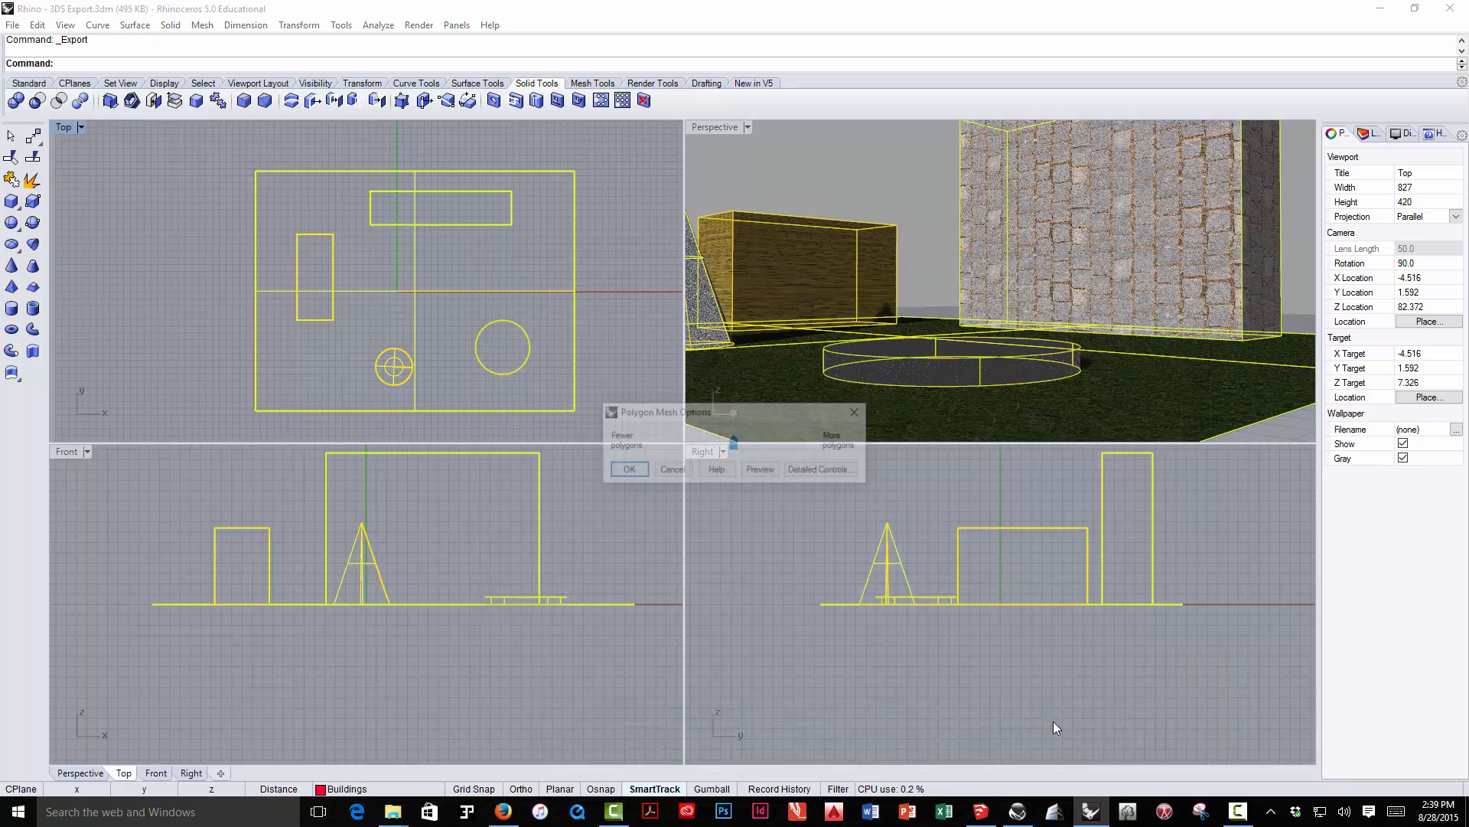
left_click(636, 465)
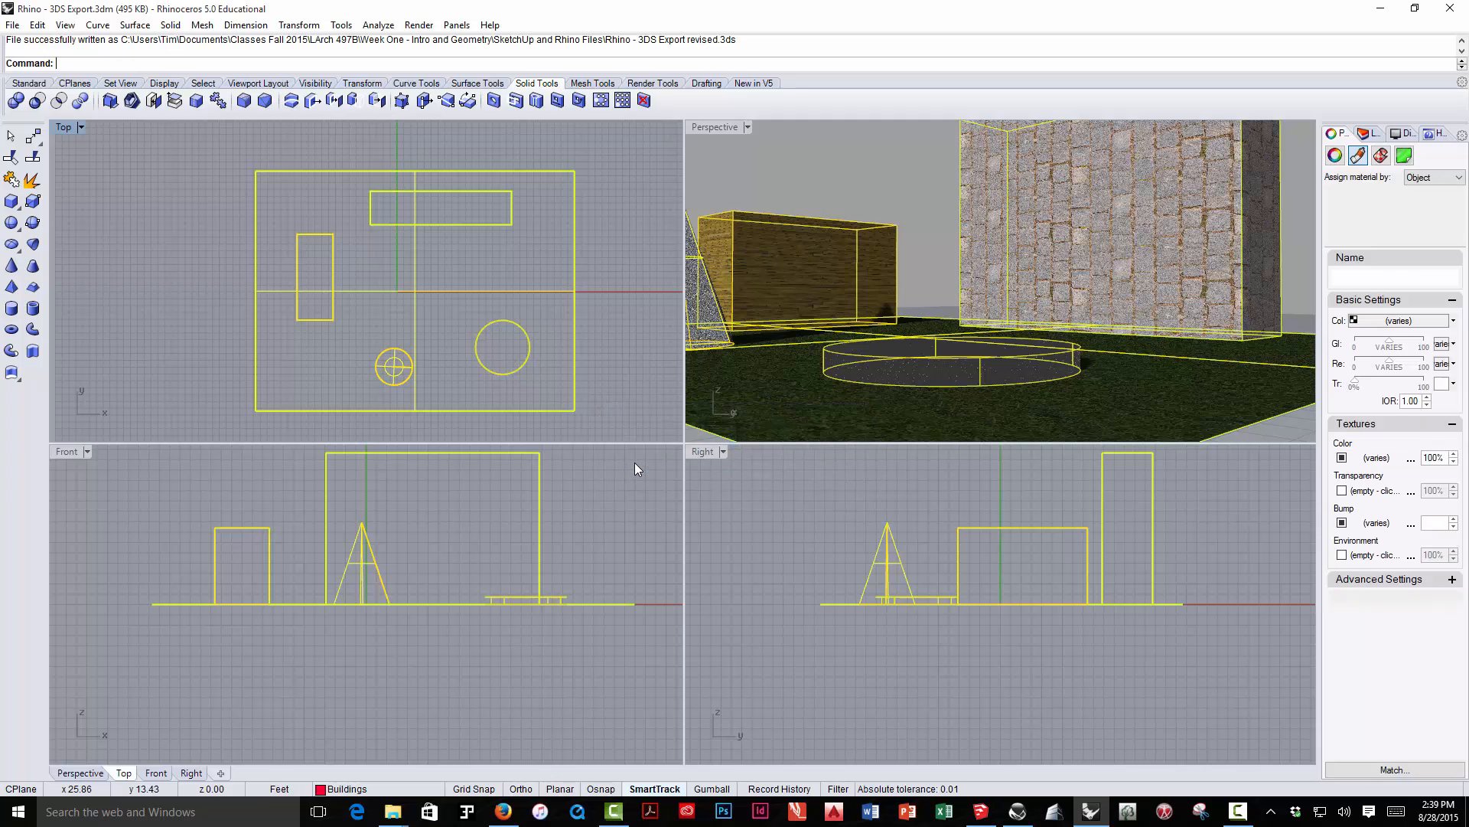